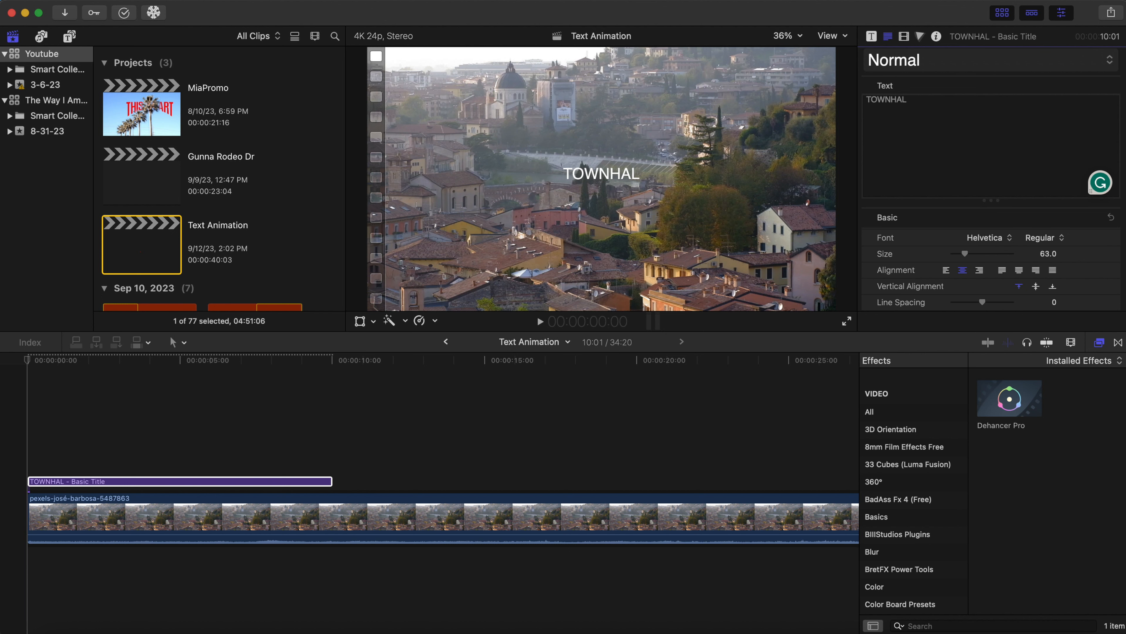
Complete the title text as TOWNHALL and set its Helvetica font style to Bold.
text(L)
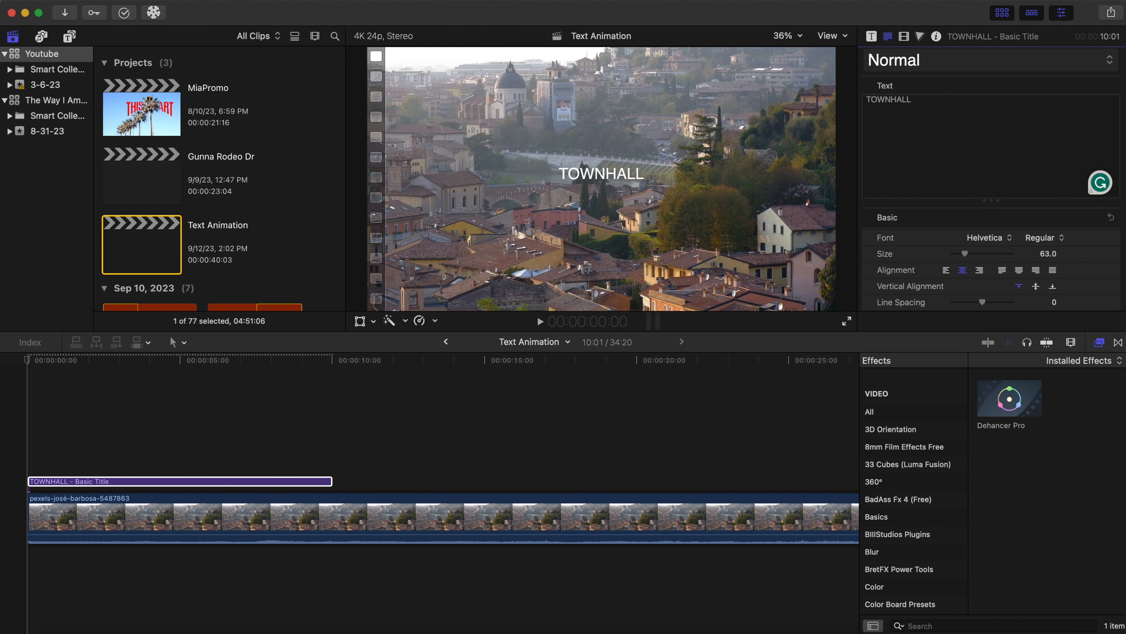
click(1035, 240)
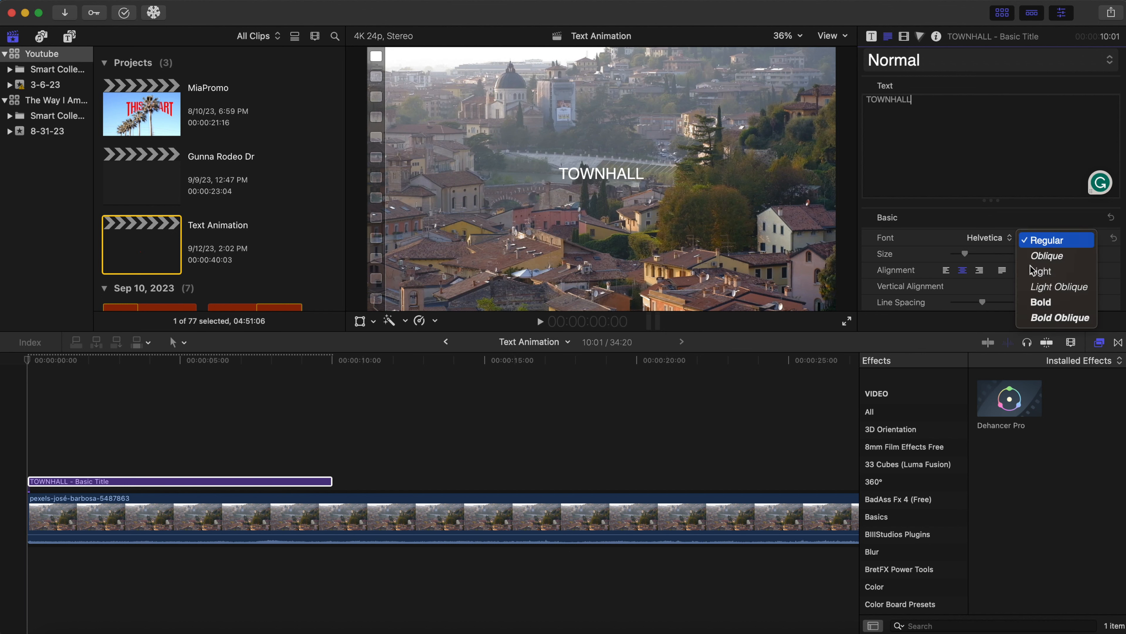
click(1042, 305)
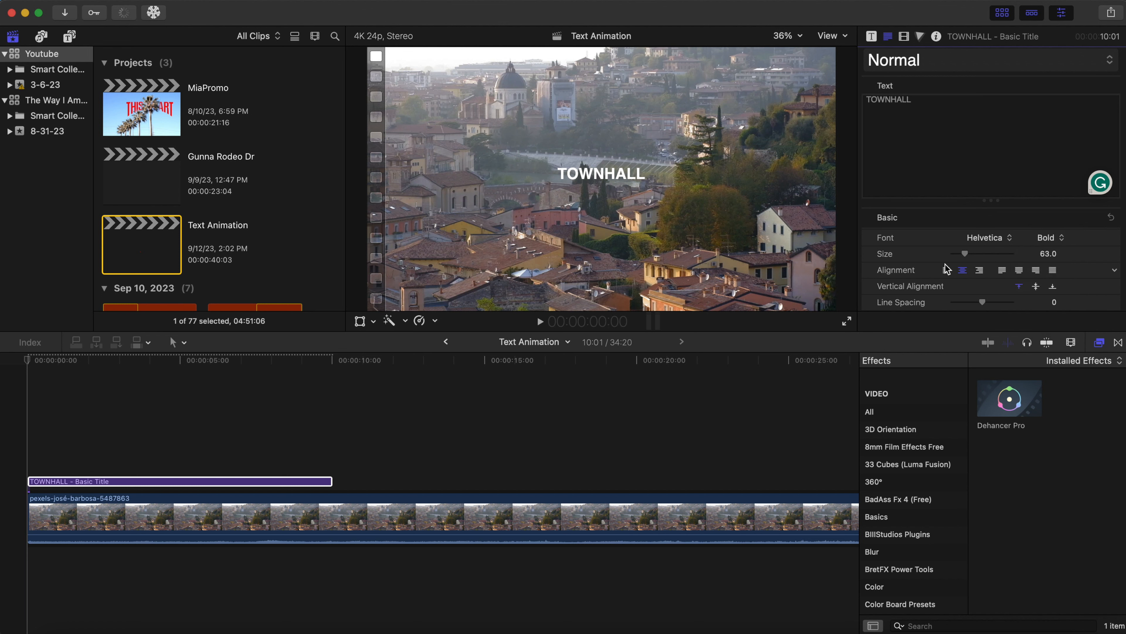
Turn on the drop shadow for the TOWNHALL title.
scroll(945, 270, down, 10)
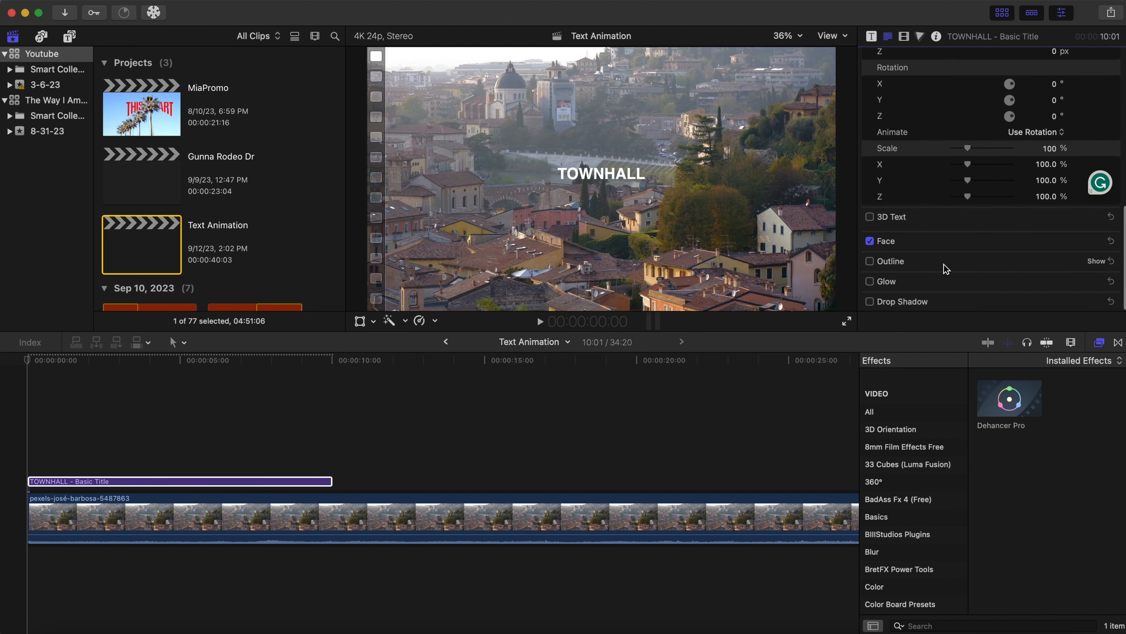
click(870, 303)
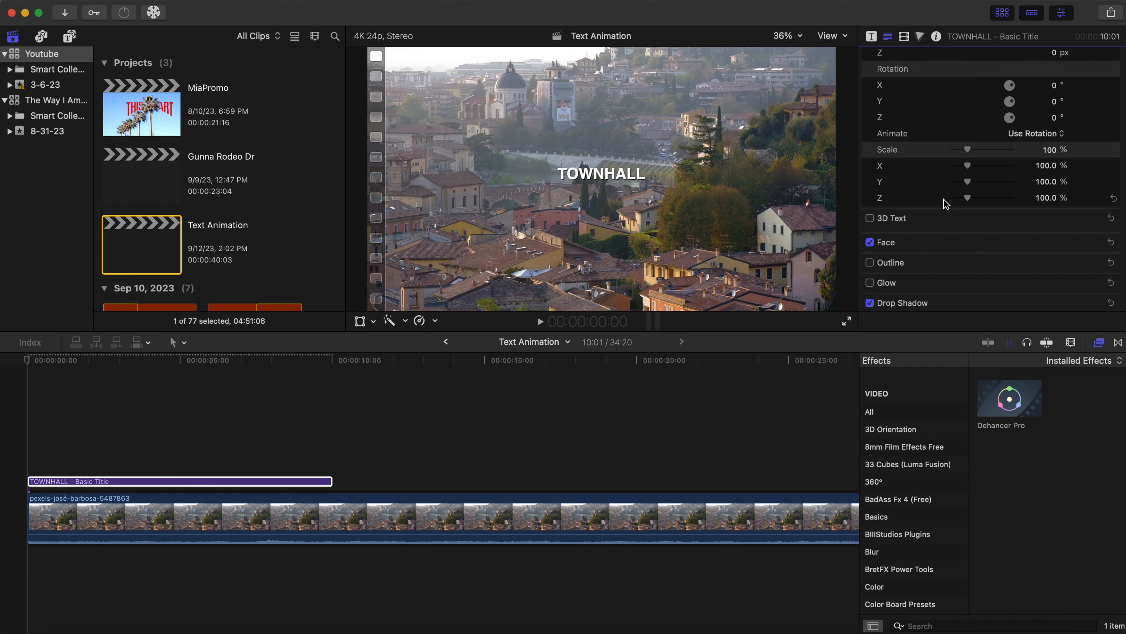
scroll(946, 202, up, 10)
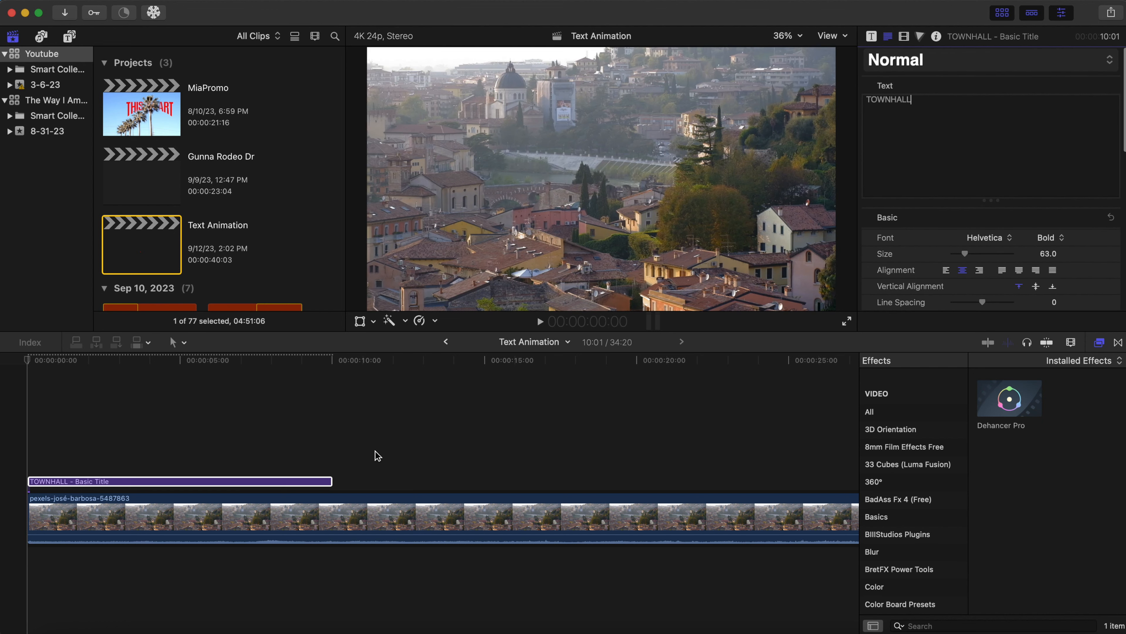
Add a position keyframe at the start of the TOWNHALL title and set X to about -2367.9 px.
click(26, 473)
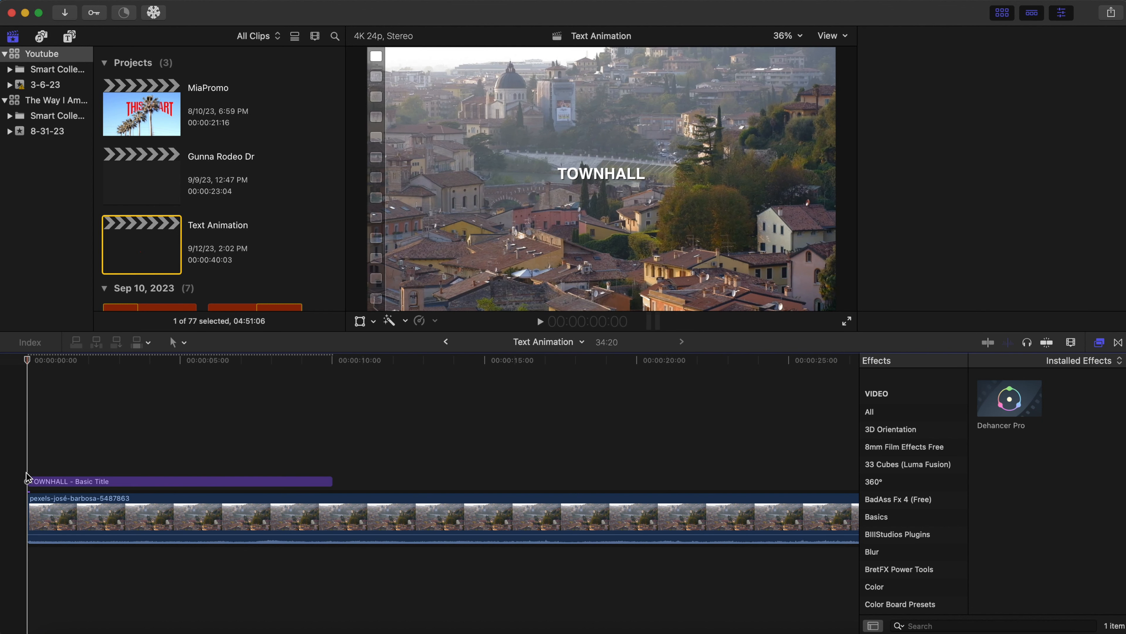
click(41, 481)
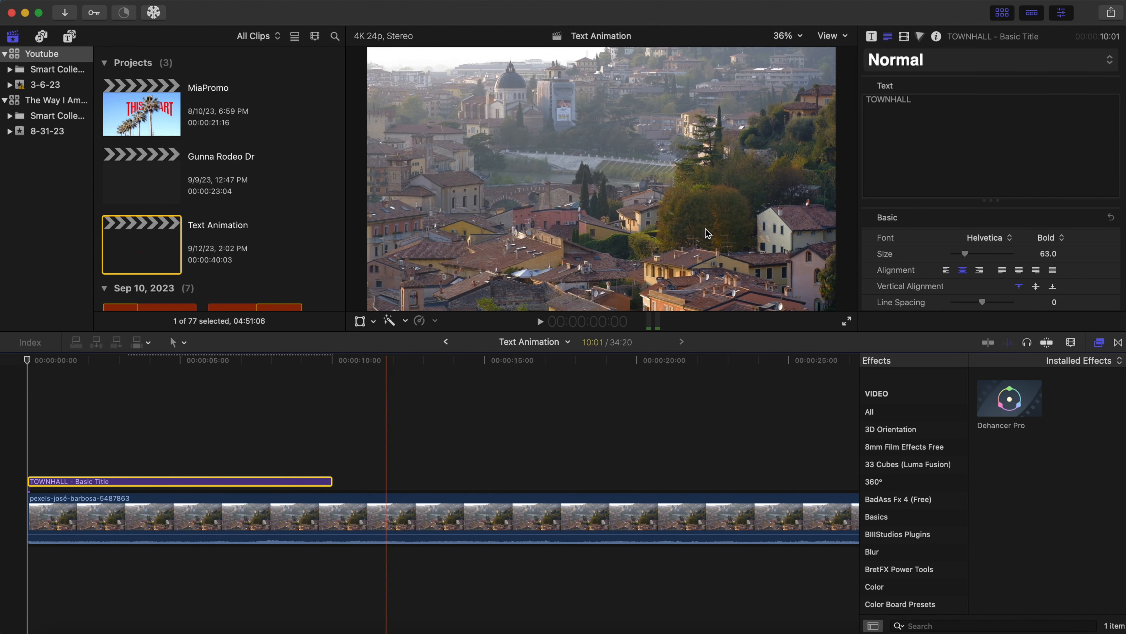
click(903, 37)
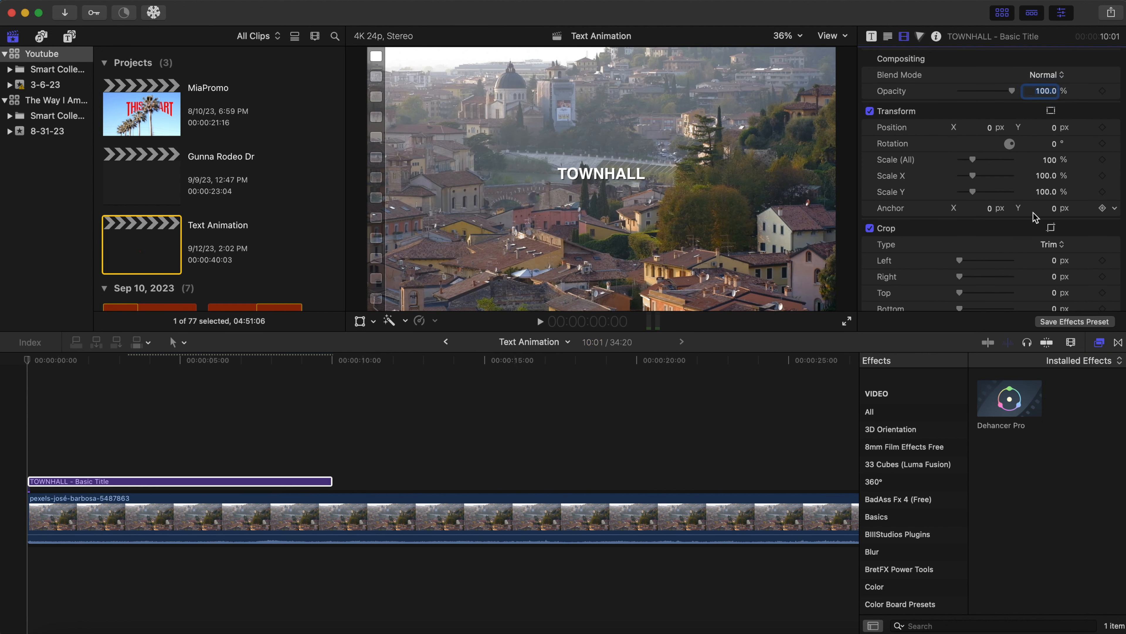
click(1102, 129)
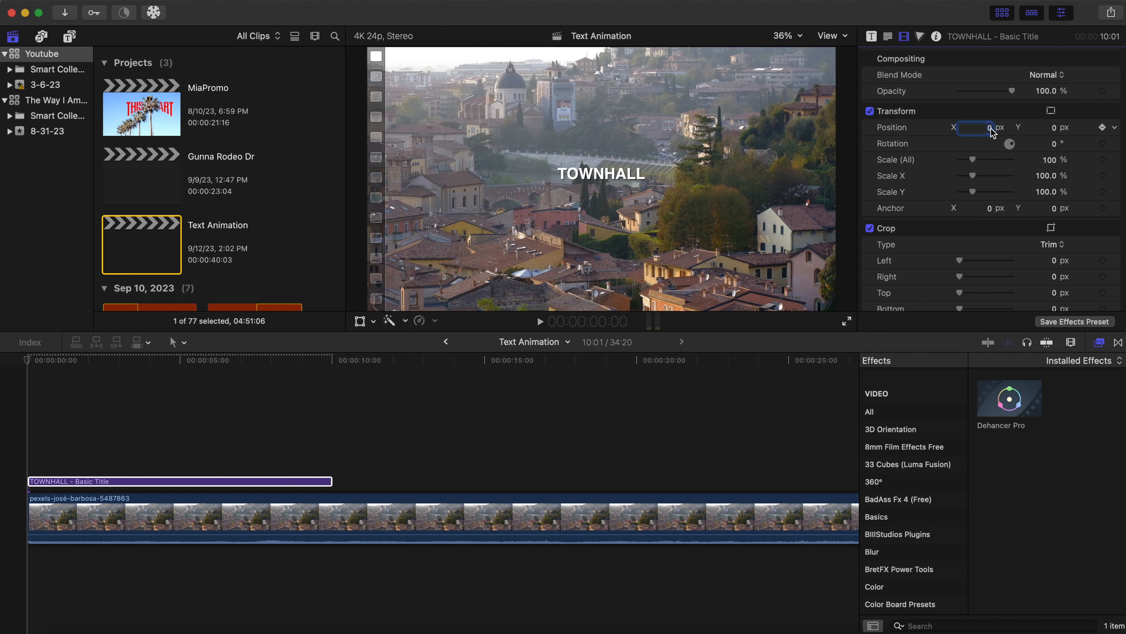
drag(992, 134, 768, 133)
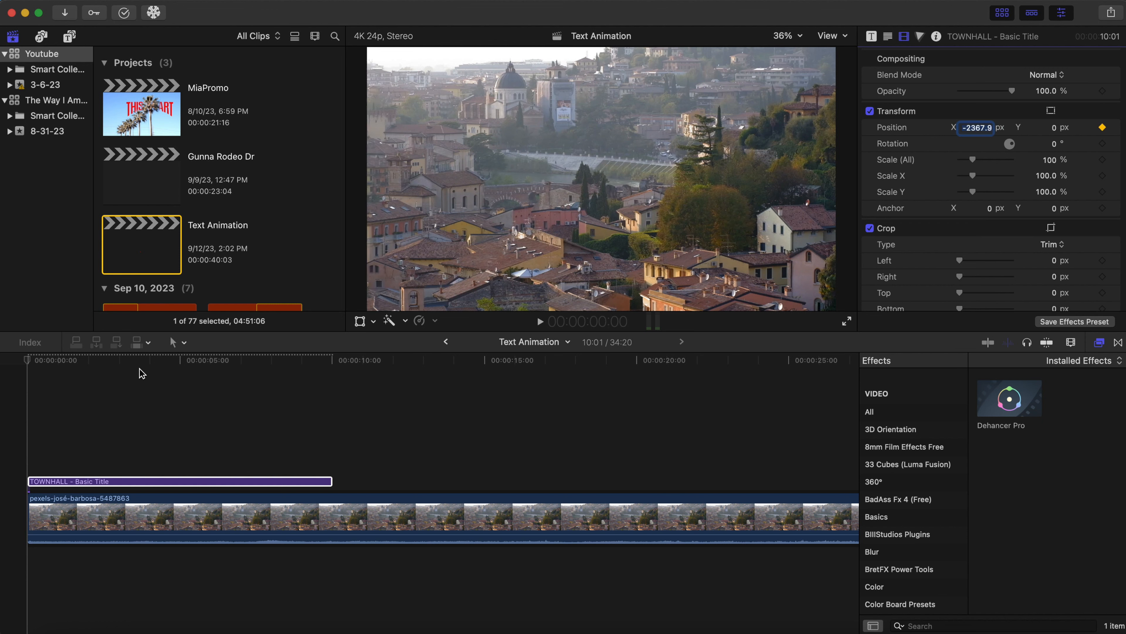
Set the title's X position to 0 px at 1:06 to keyframe the end of its slide-in.
click(28, 360)
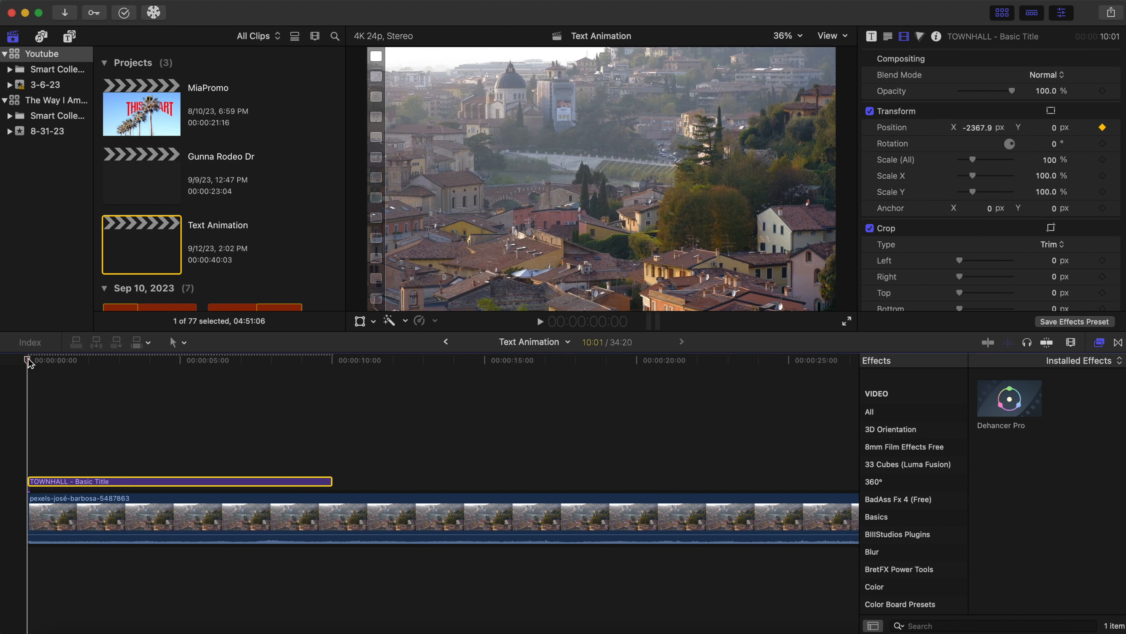
drag(28, 361, 67, 370)
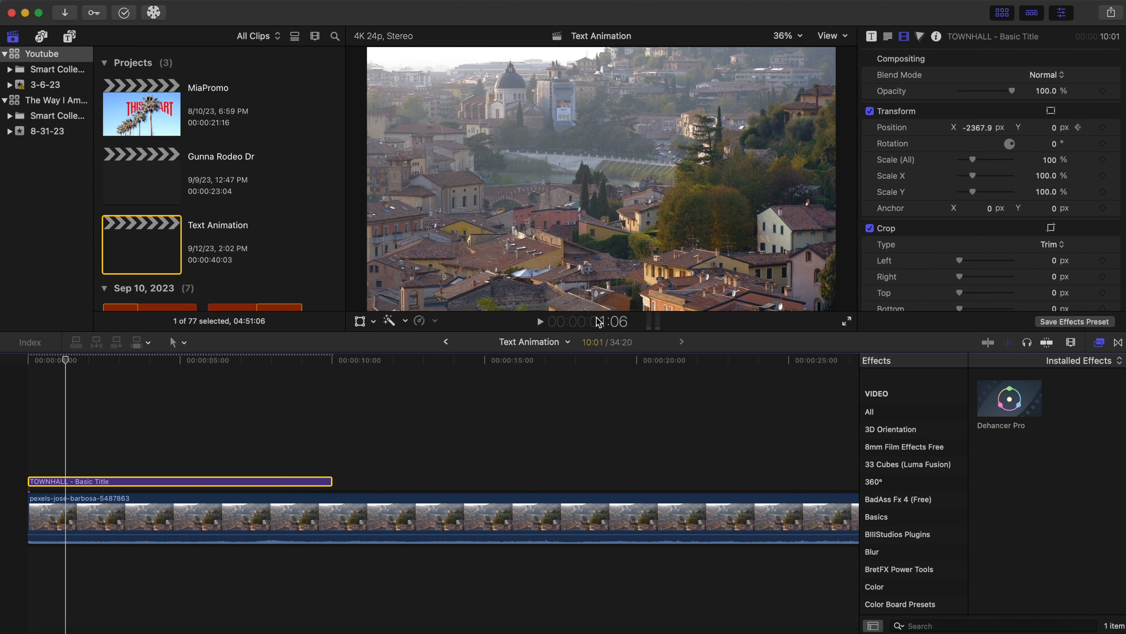
click(981, 128)
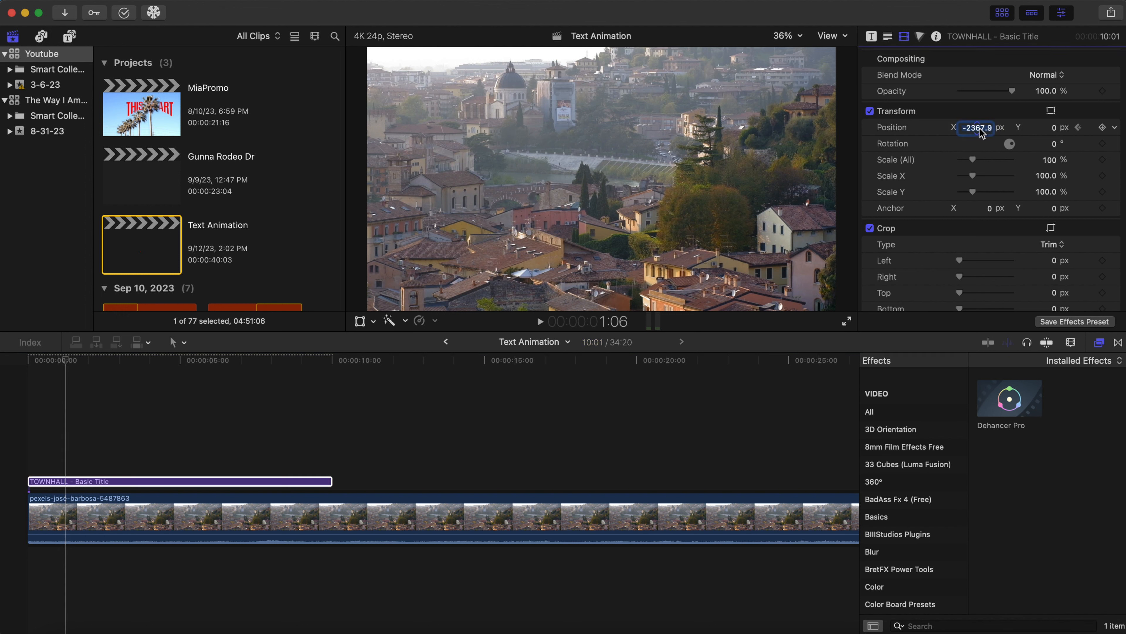
key(Return)
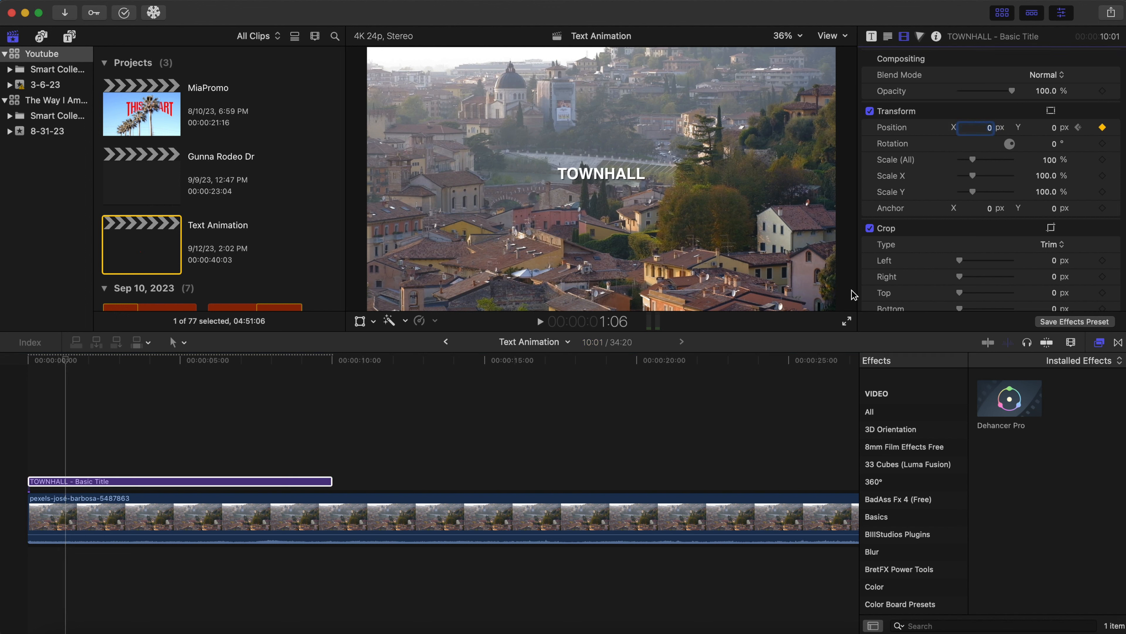
Apply the Directional blur effect to the TOWNHALL title.
scroll(898, 537, down, 2)
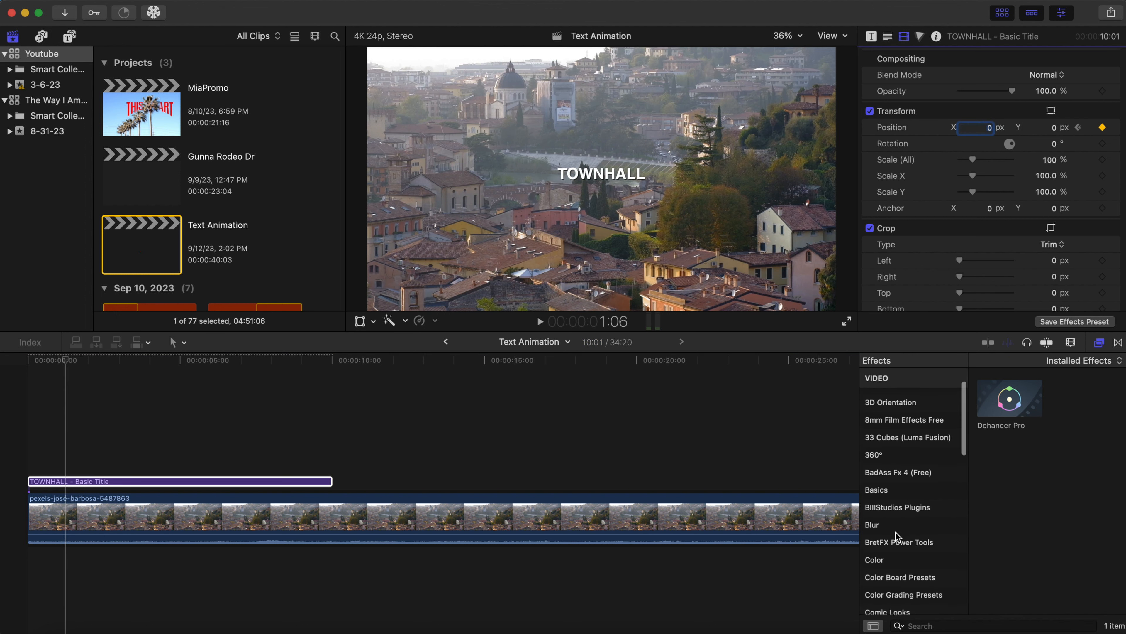
click(894, 527)
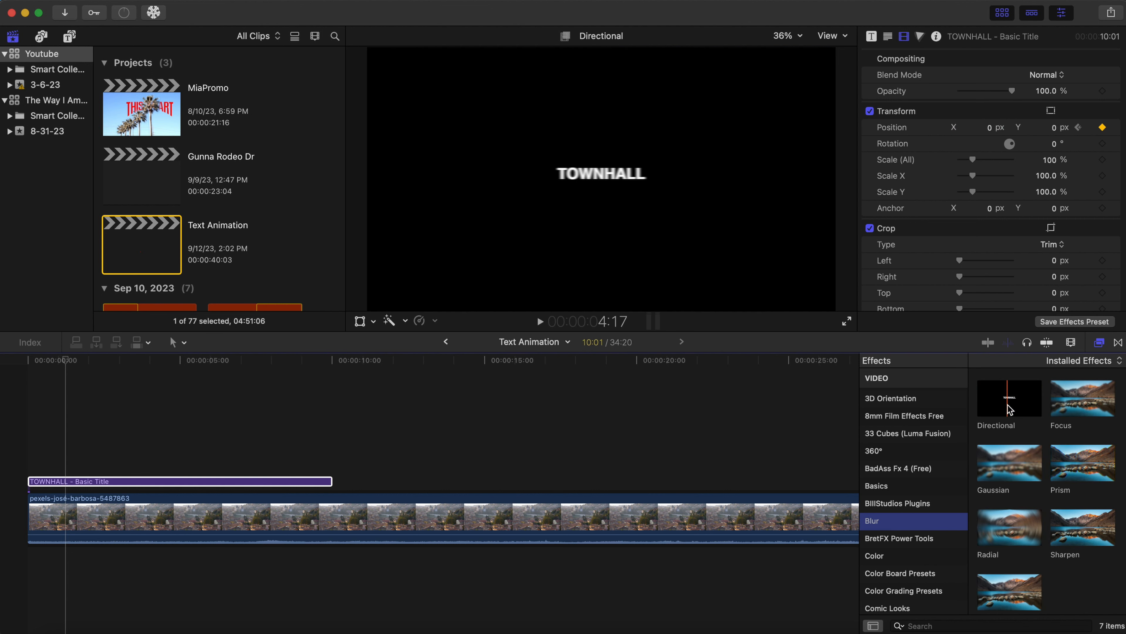
drag(1009, 408, 110, 483)
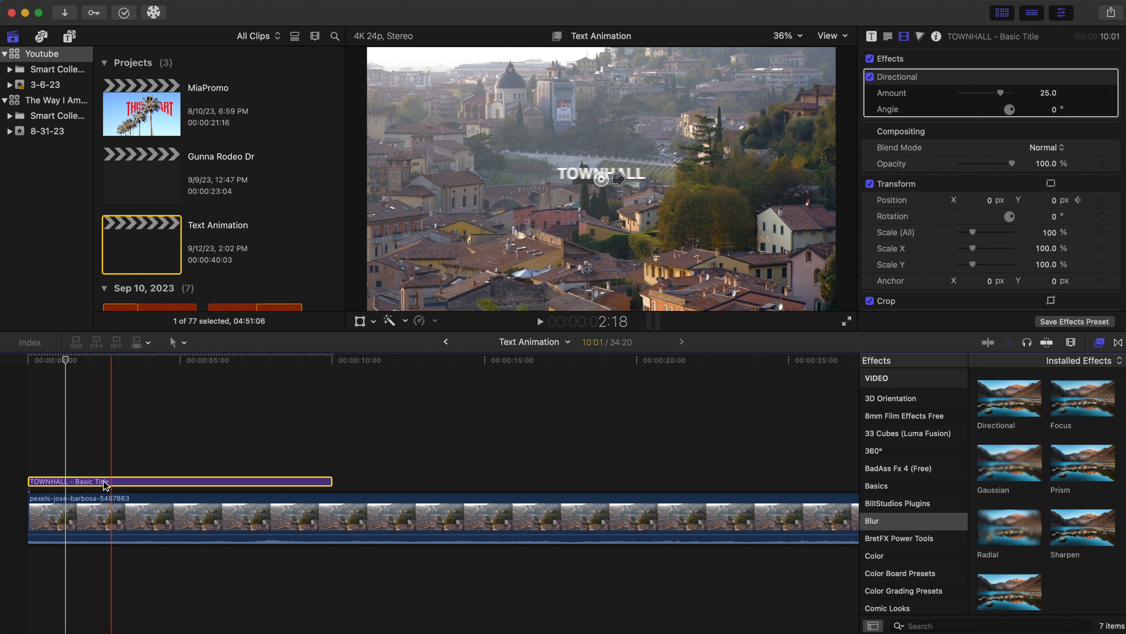
Keyframe the Directional blur amount from 28 at the title's start to 0 at 1:12.
click(26, 478)
click(38, 481)
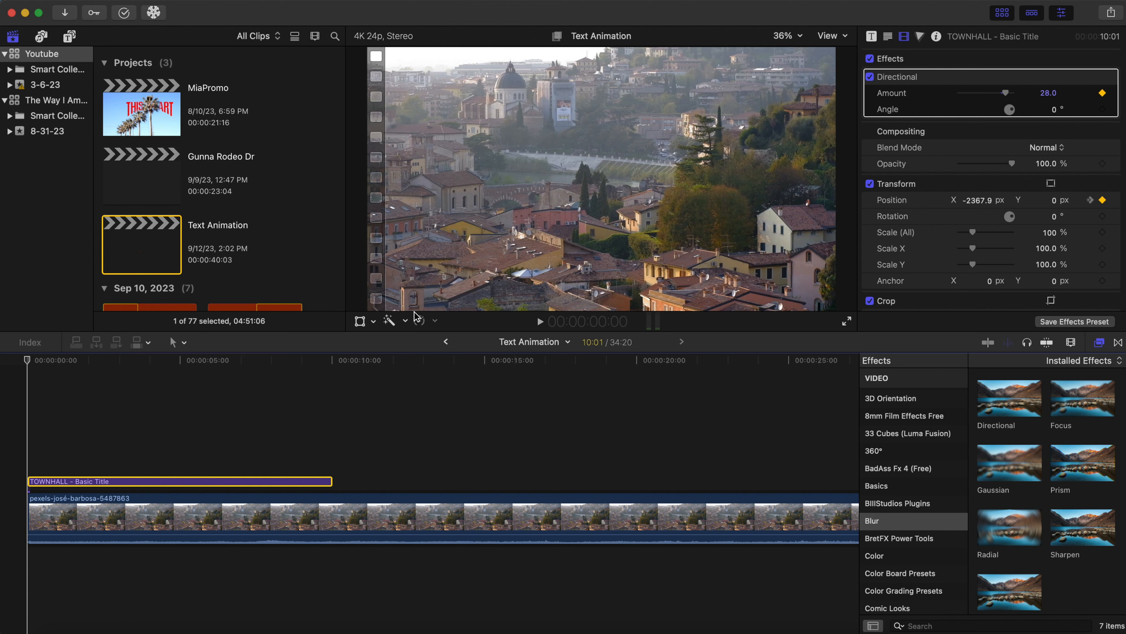
drag(29, 360, 92, 373)
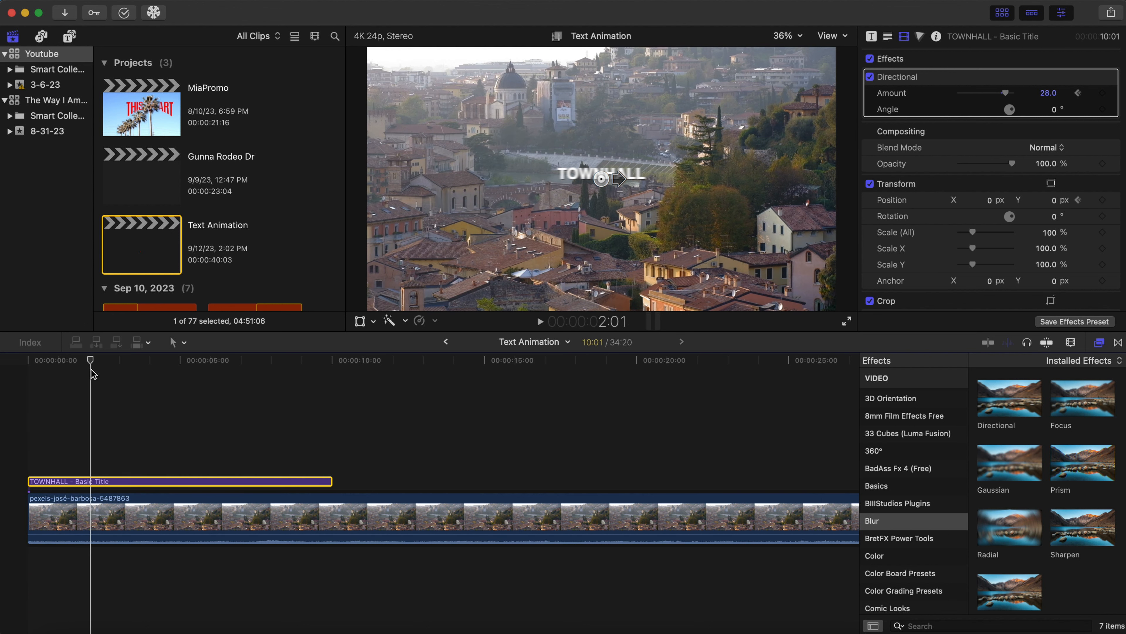
click(92, 374)
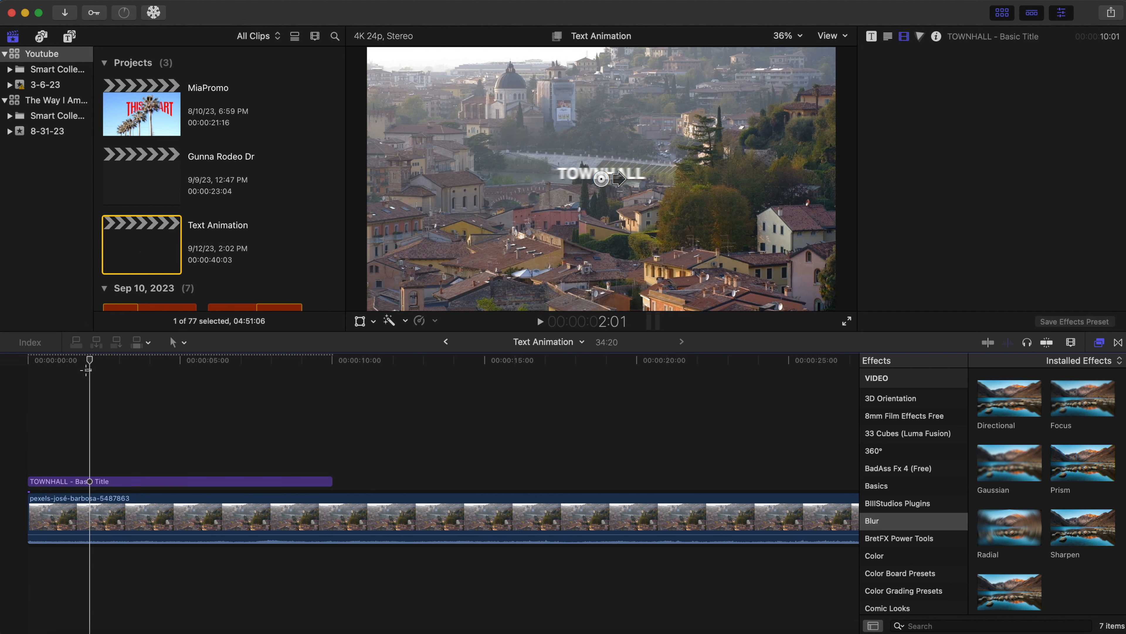
click(84, 363)
mouse_move(84, 363)
mouse_down()
mouse_move(59, 364)
mouse_move(75, 367)
mouse_up()
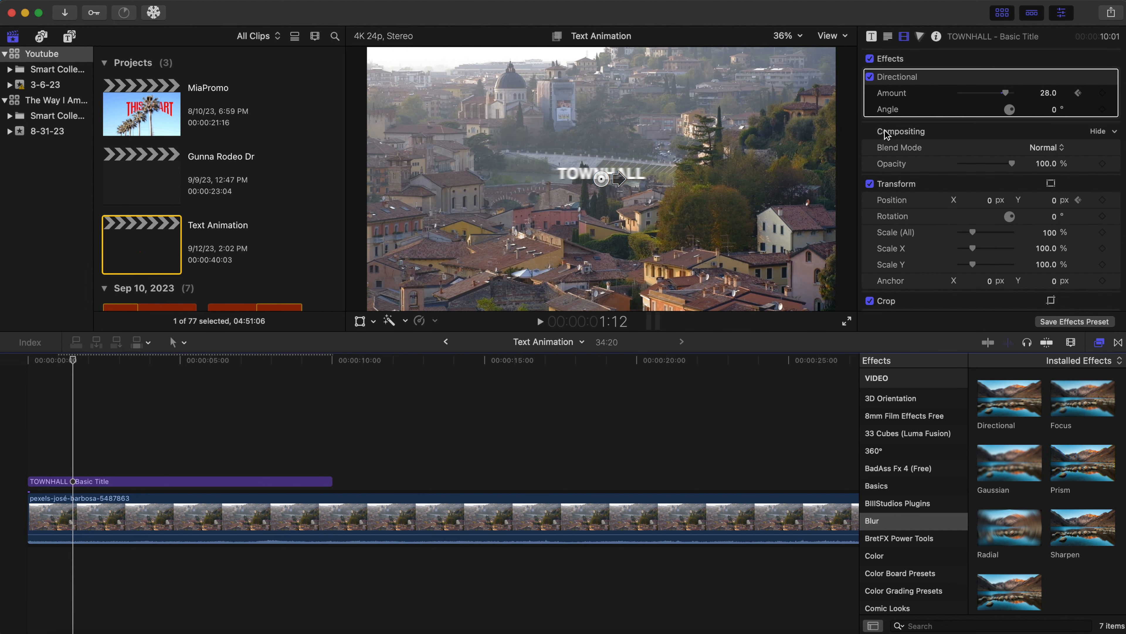
drag(1008, 94, 993, 94)
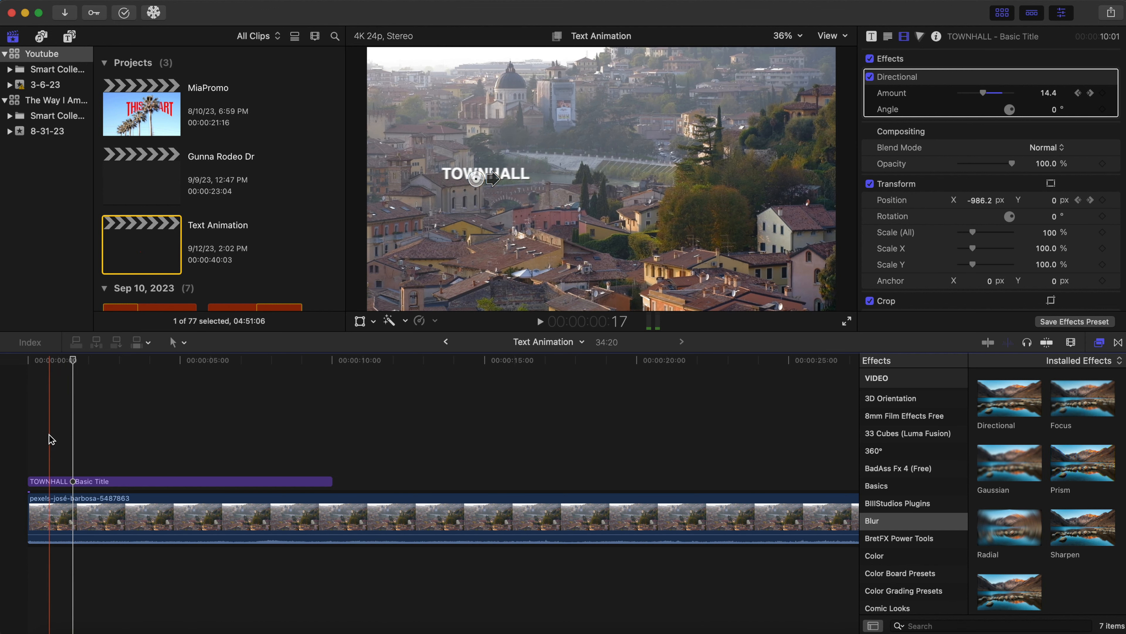
Play the title's blurred slide-in from the start several times to review the animation.
key(space)
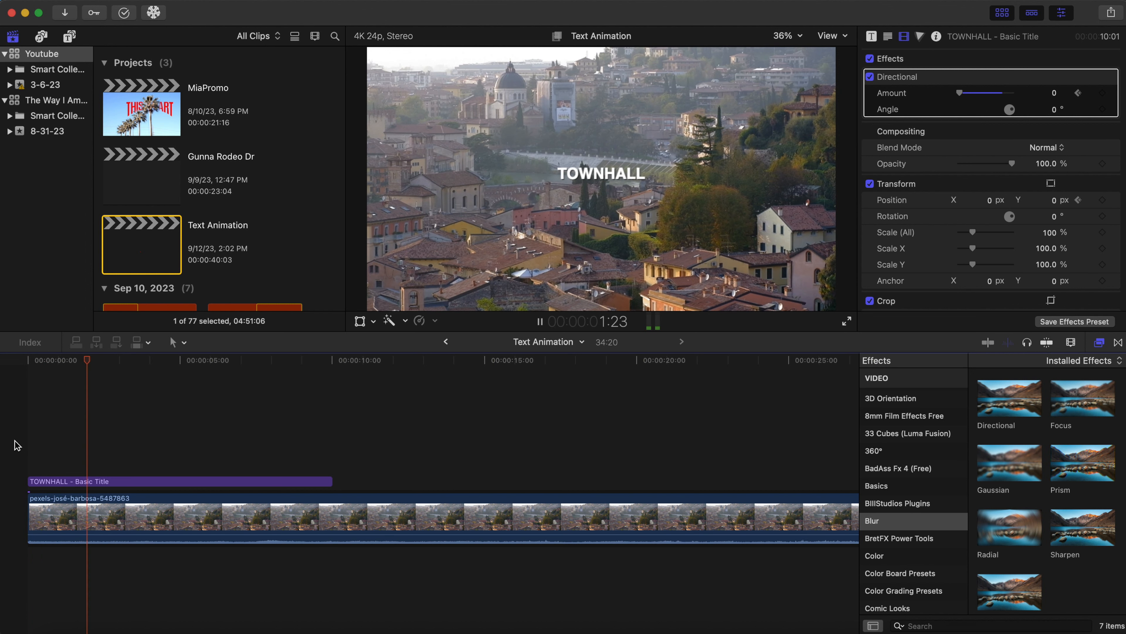
click(17, 443)
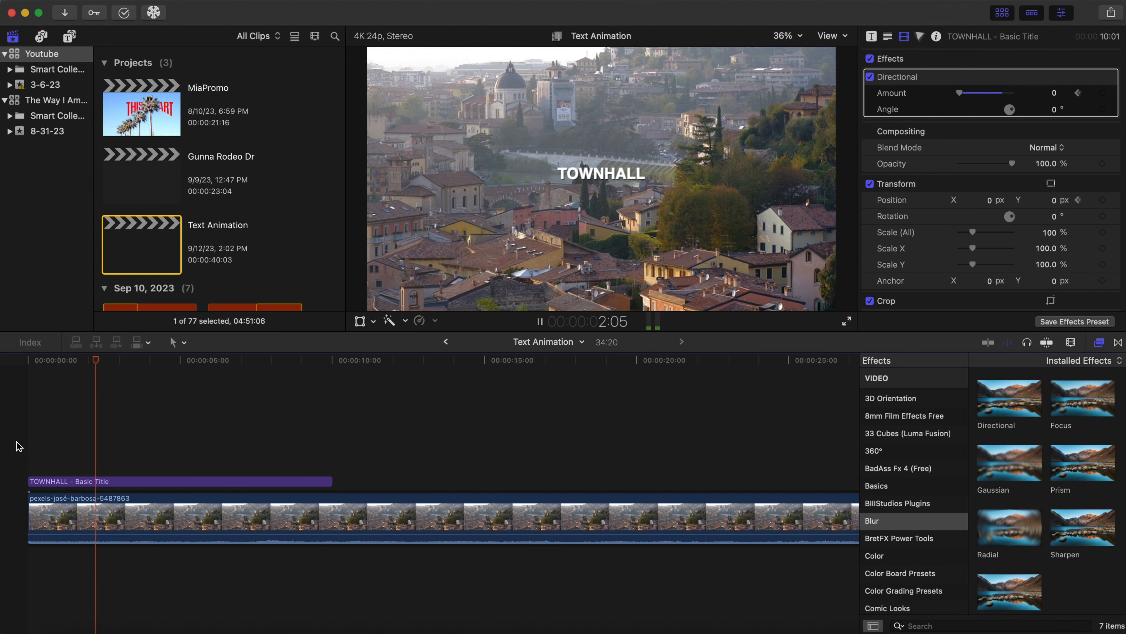
click(18, 446)
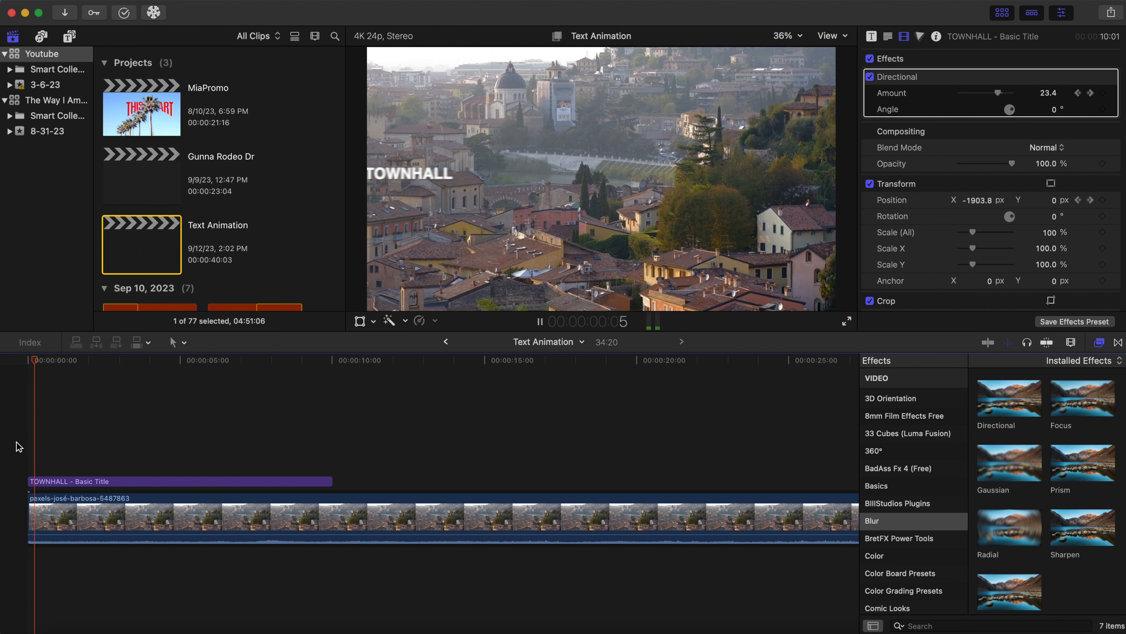
key(space)
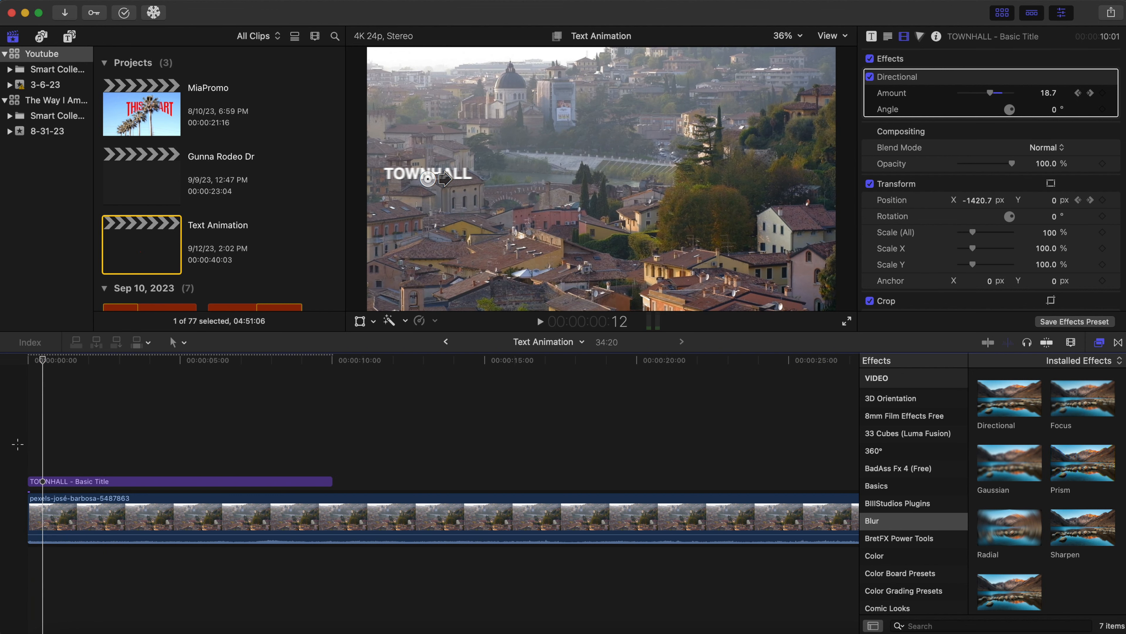
click(17, 444)
key(space)
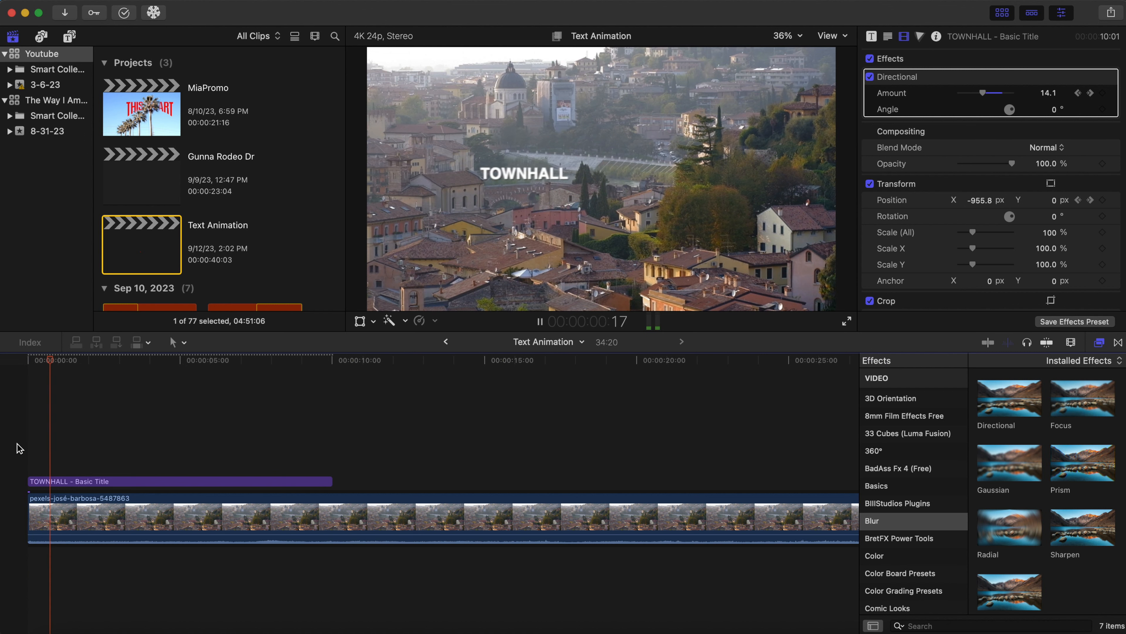
key(space)
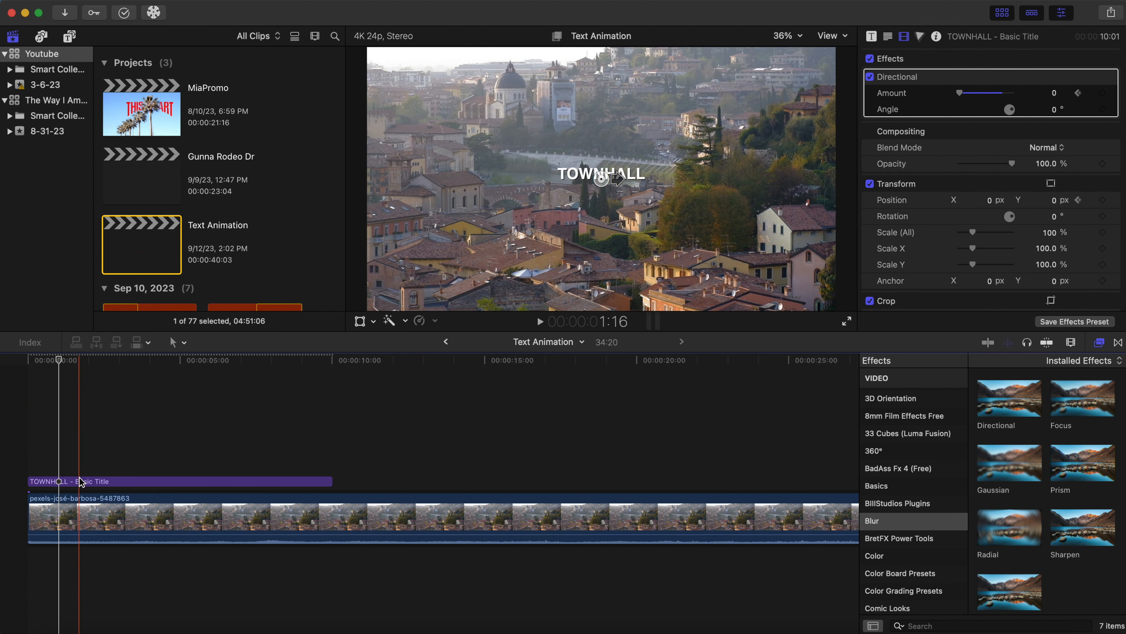
Show the video animation of the TOWNHALL title and keep its Transform parameter display on All.
right_click(80, 481)
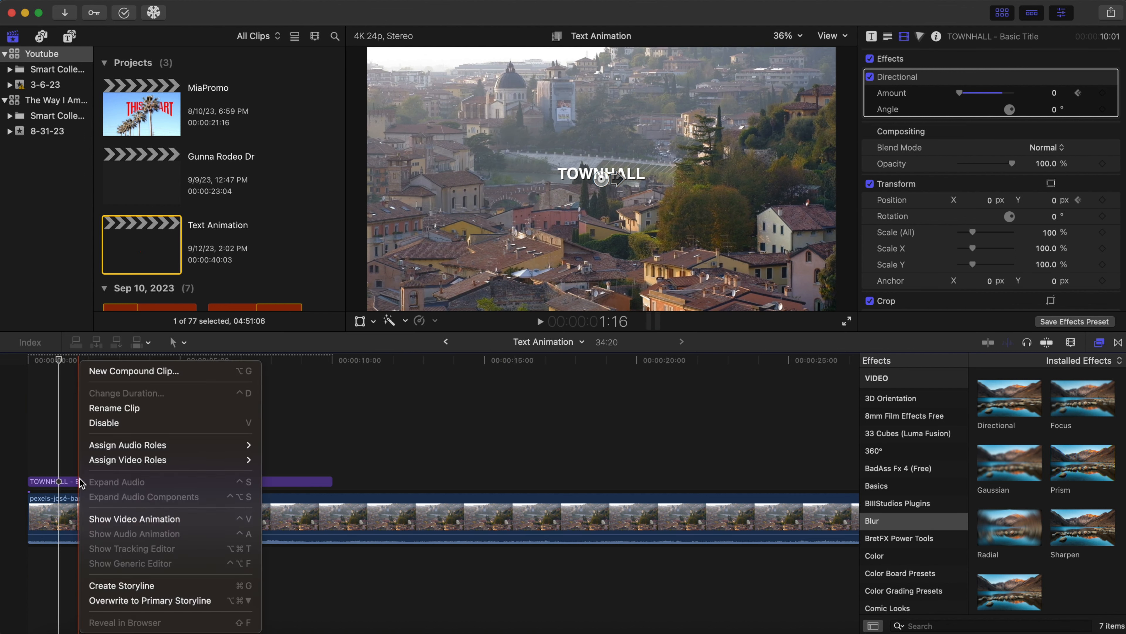
click(70, 480)
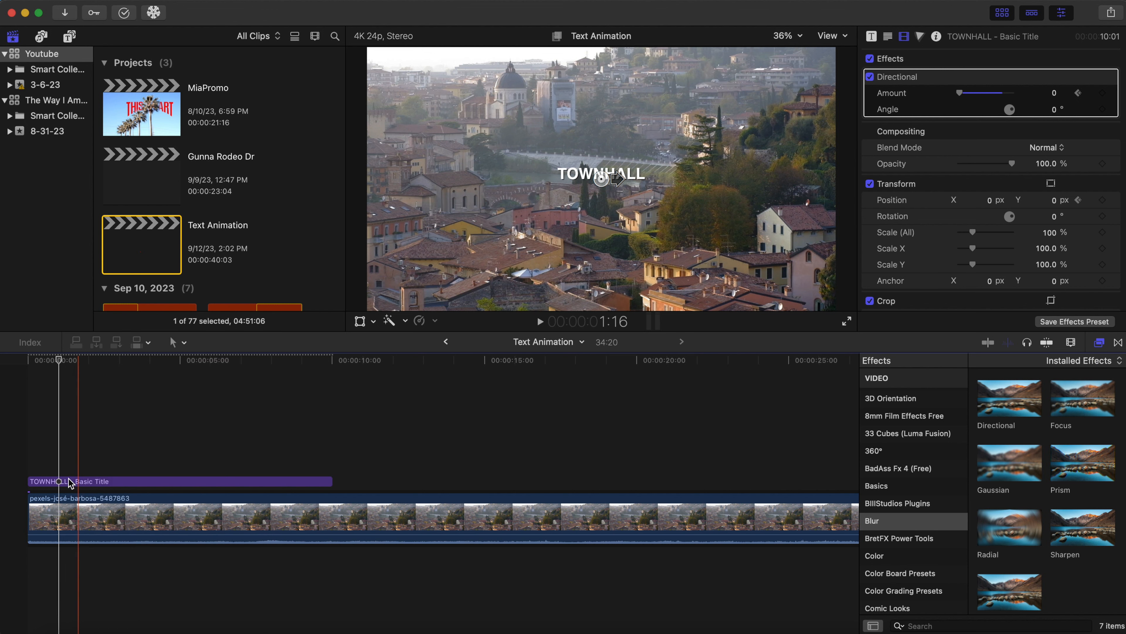
click(69, 480)
right_click(69, 480)
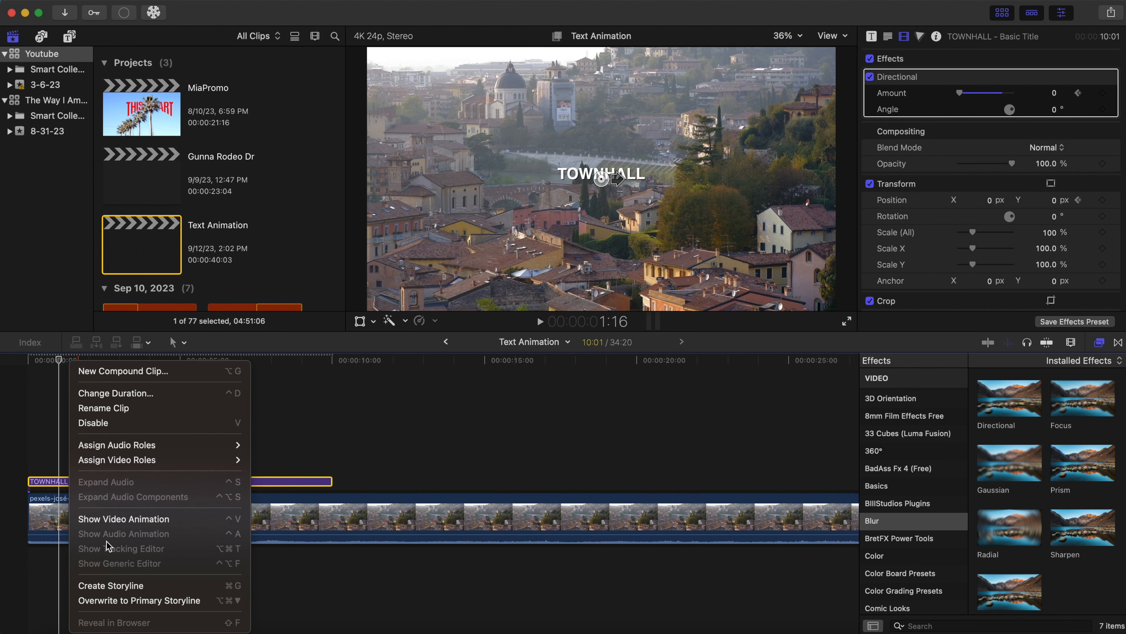
click(124, 519)
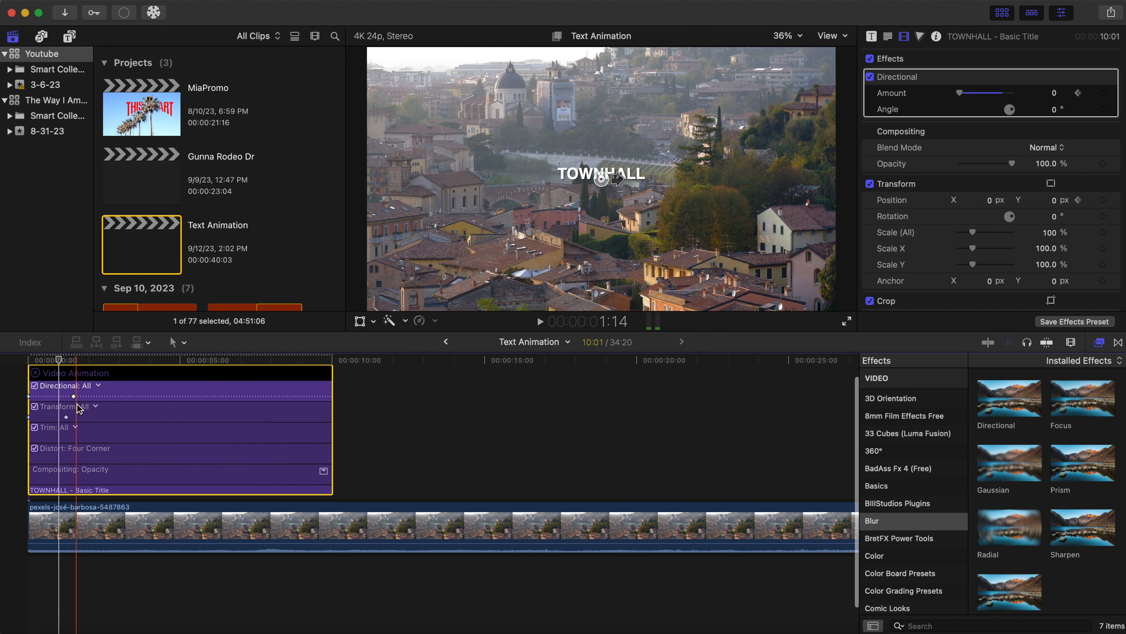
click(95, 407)
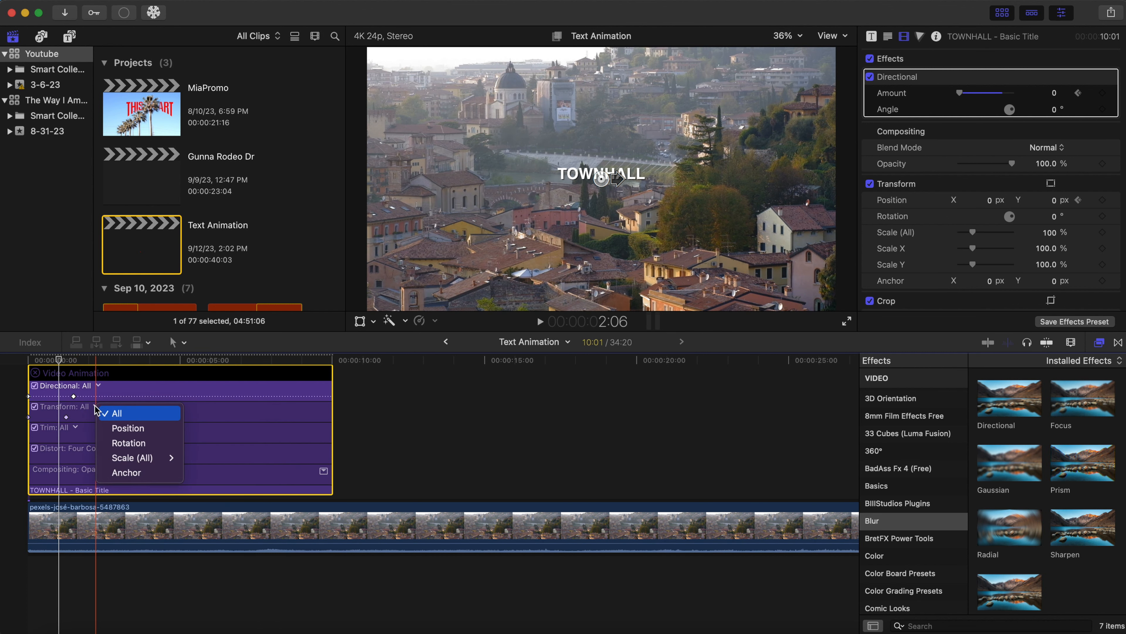
click(100, 411)
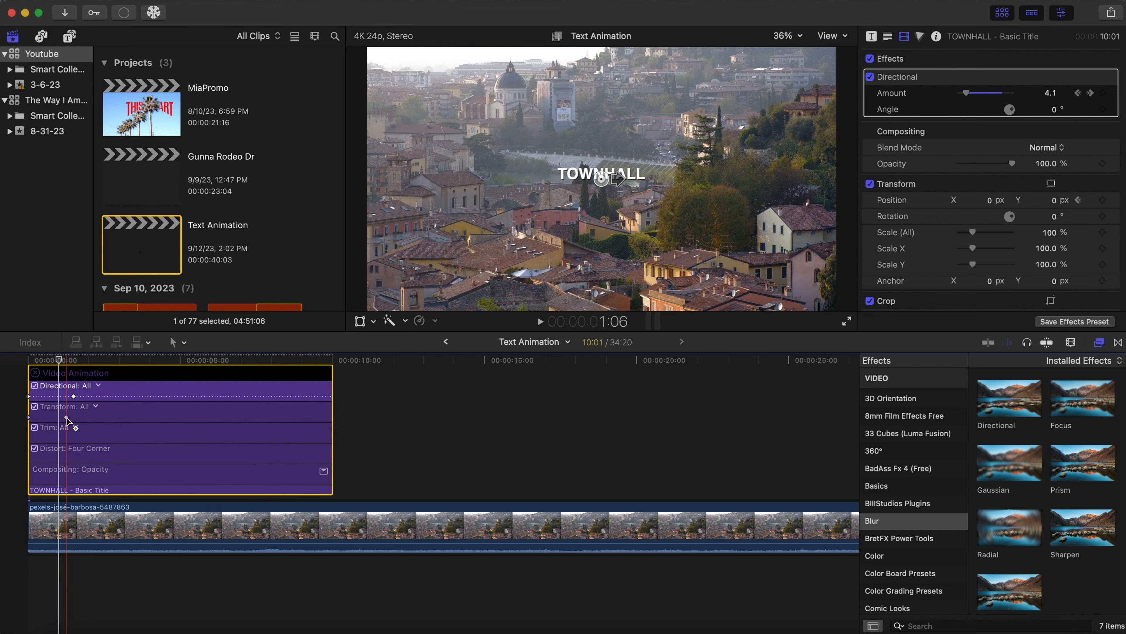
Move the TOWNHALL title's ending Transform keyframe earlier, to about half a second, and replay the slide-in from the start.
drag(66, 417, 45, 417)
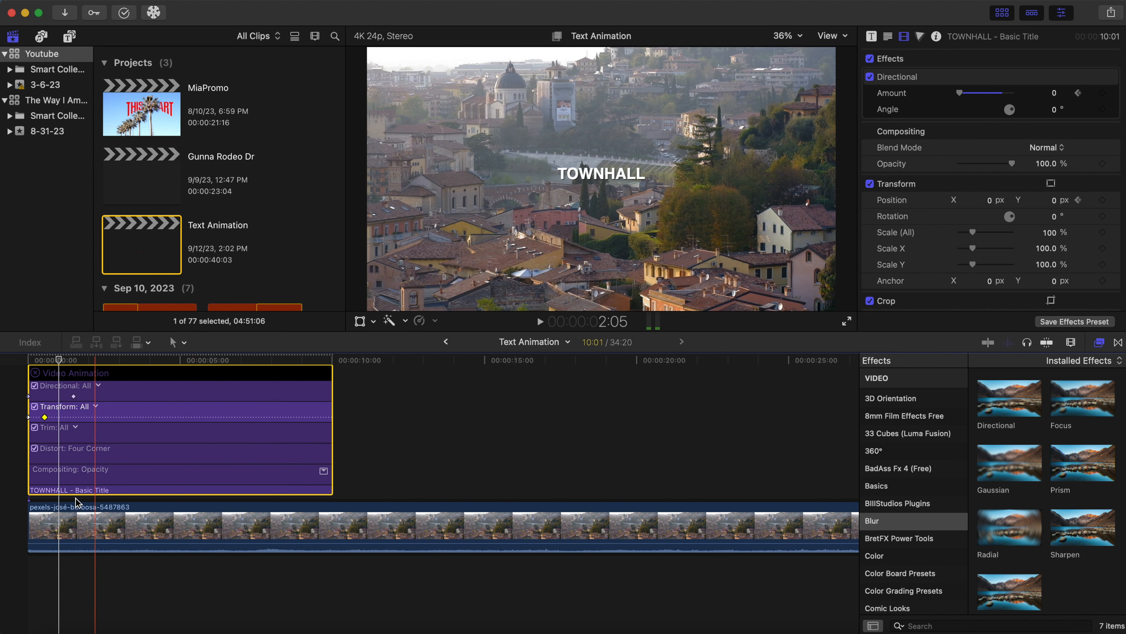
click(25, 566)
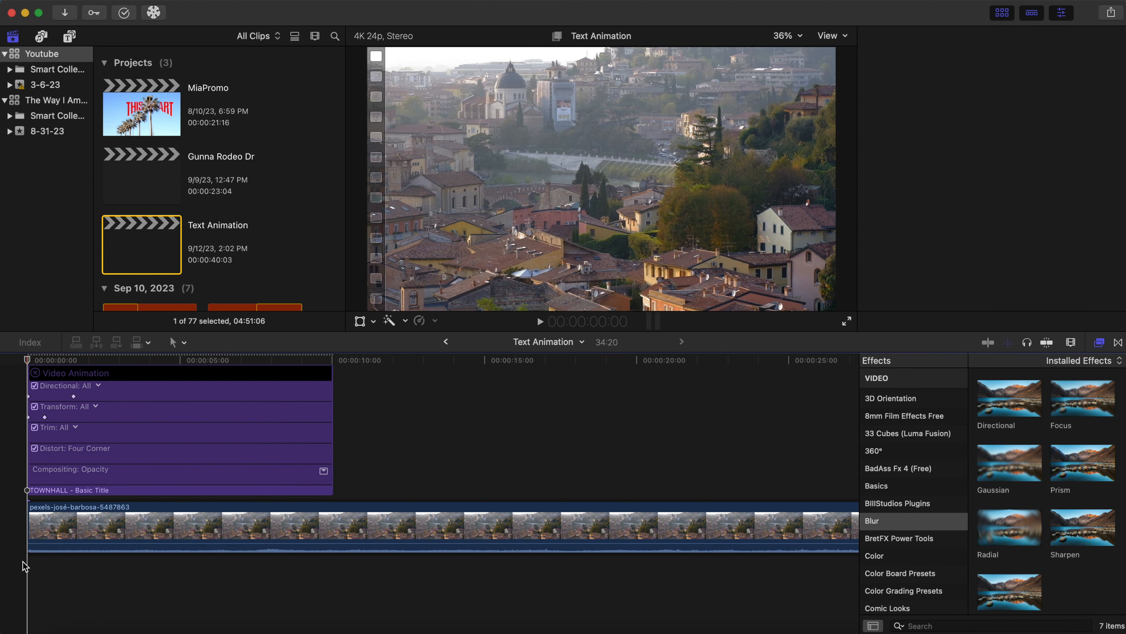
key(space)
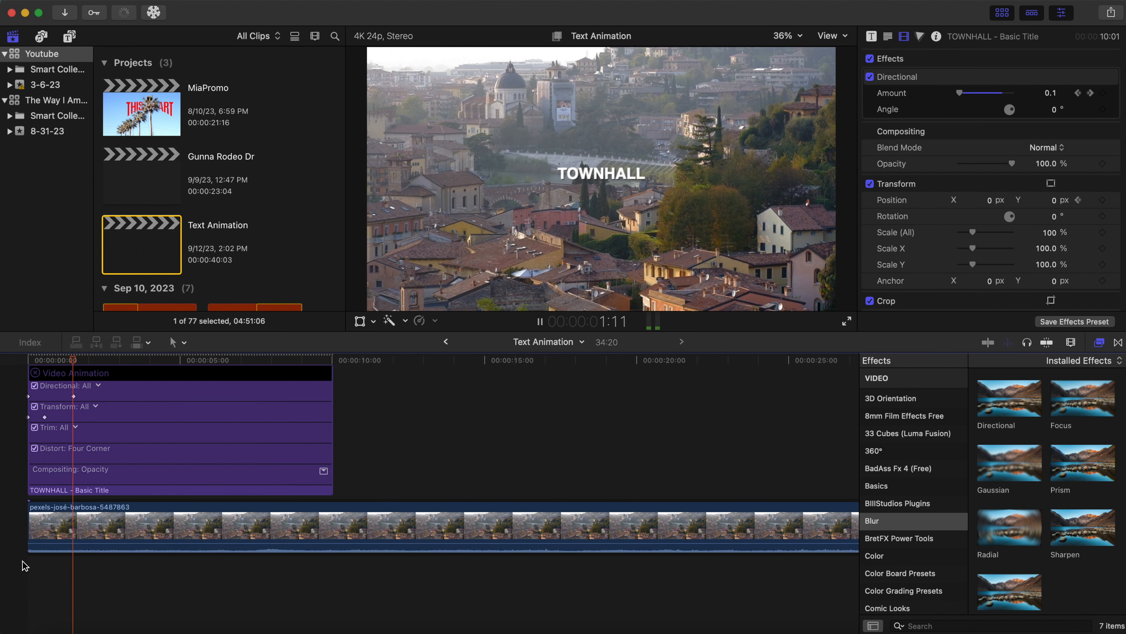
click(24, 566)
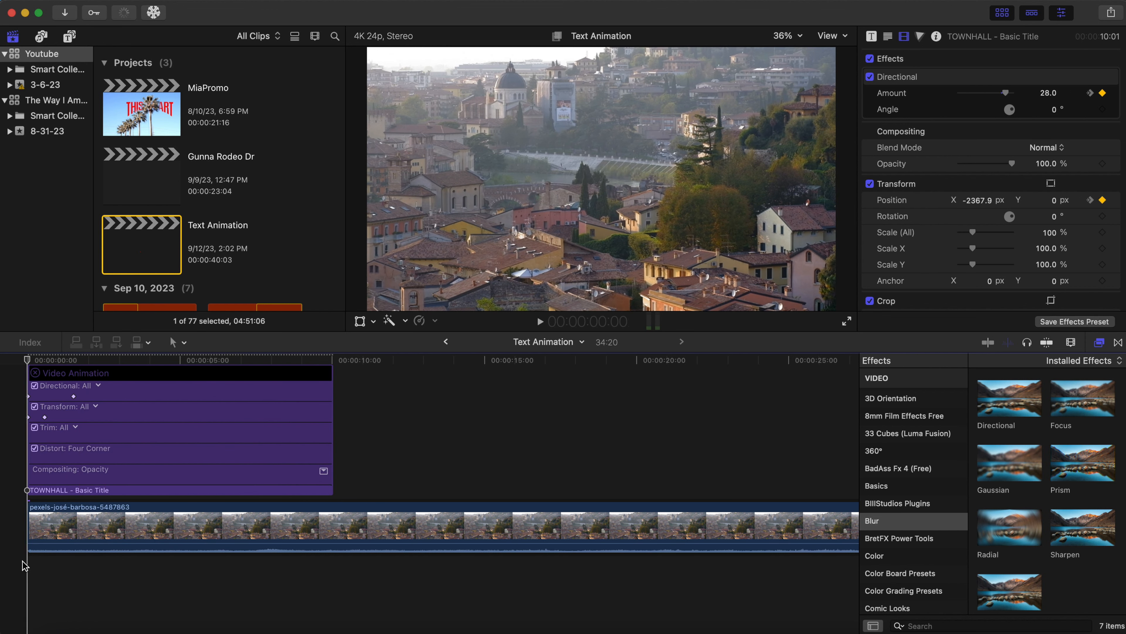
key(space)
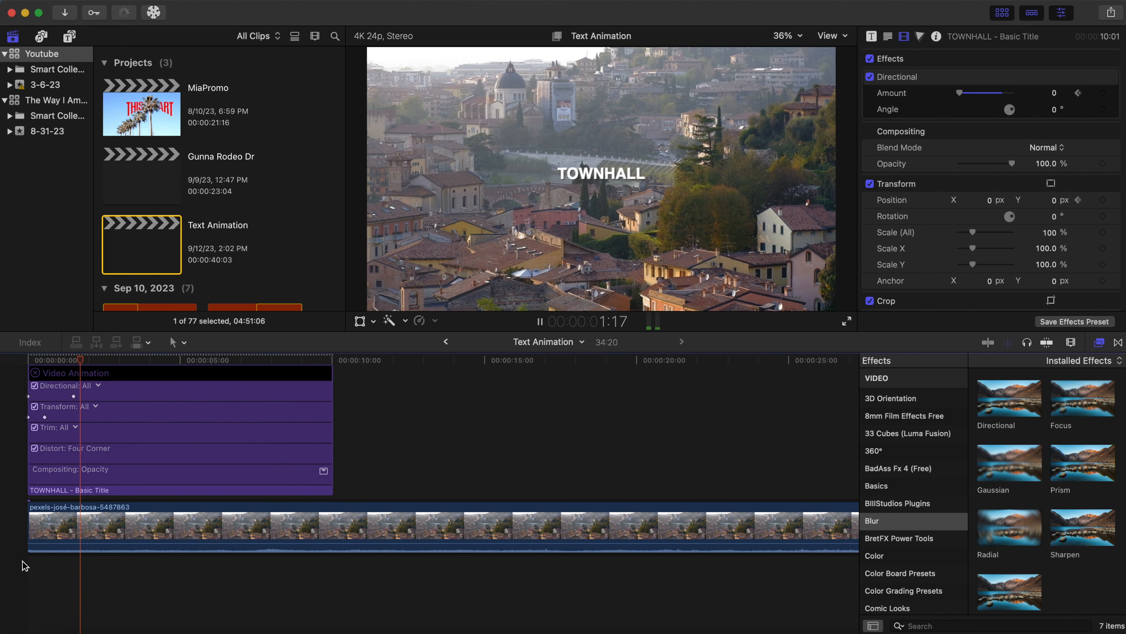
click(24, 567)
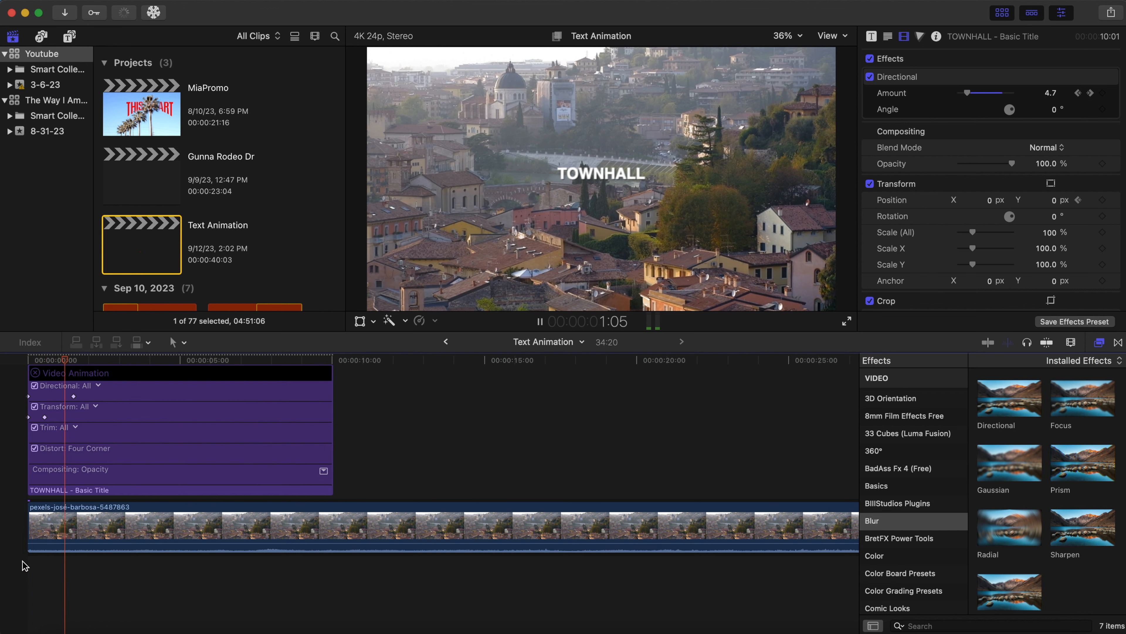
click(25, 567)
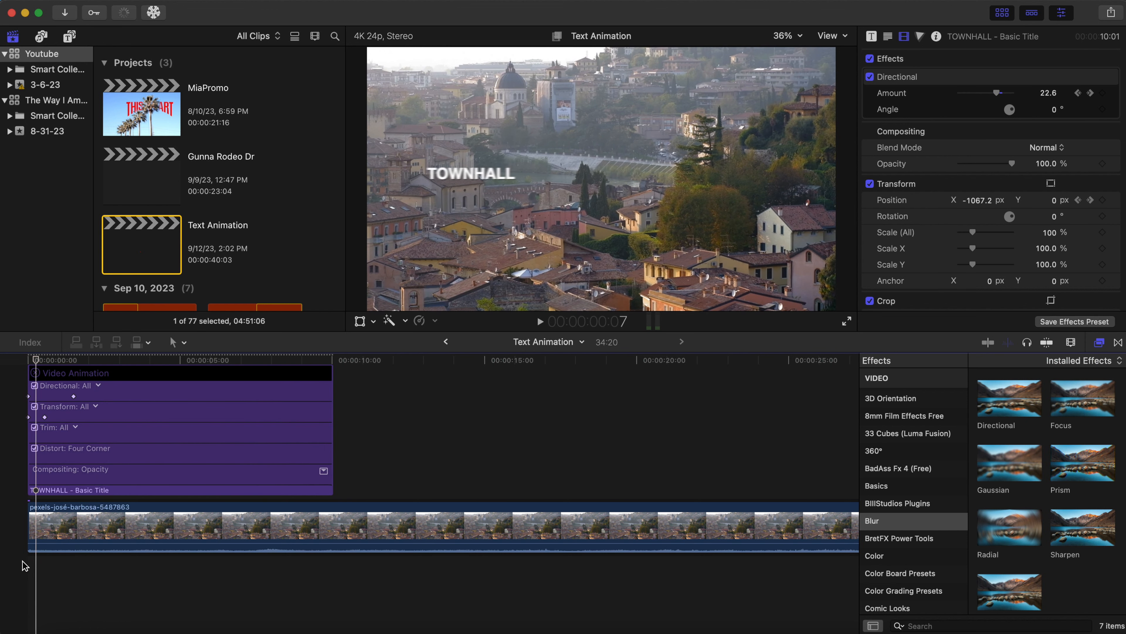
Hide the TOWNHALL title's video animation and reset its Directional blur amount at the start of the timeline.
scroll(24, 566, up, 3)
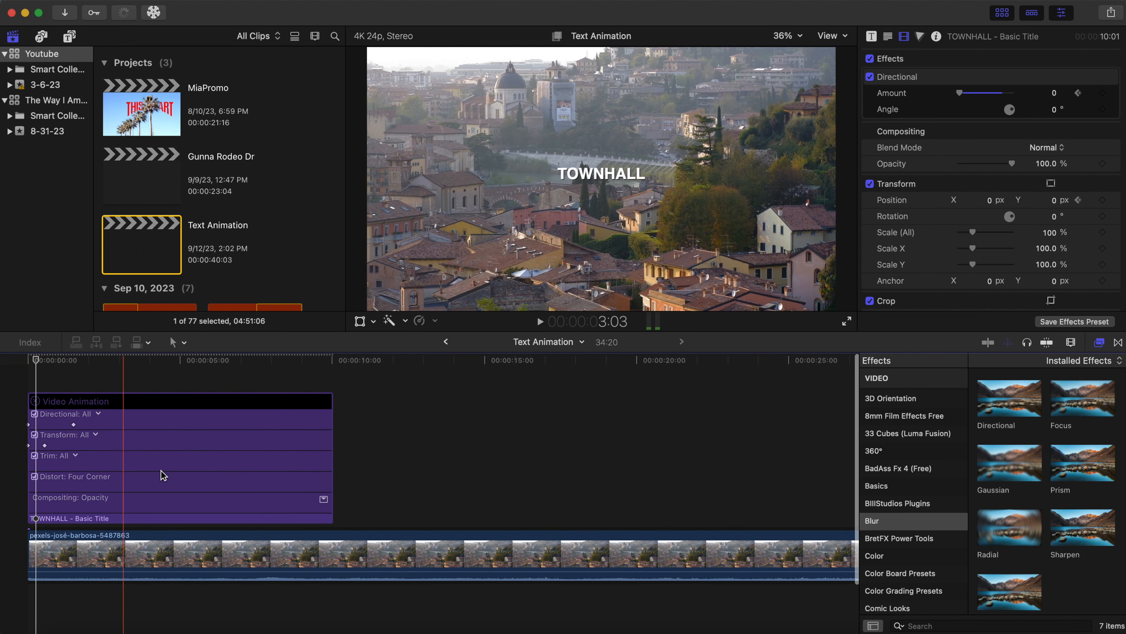
click(35, 400)
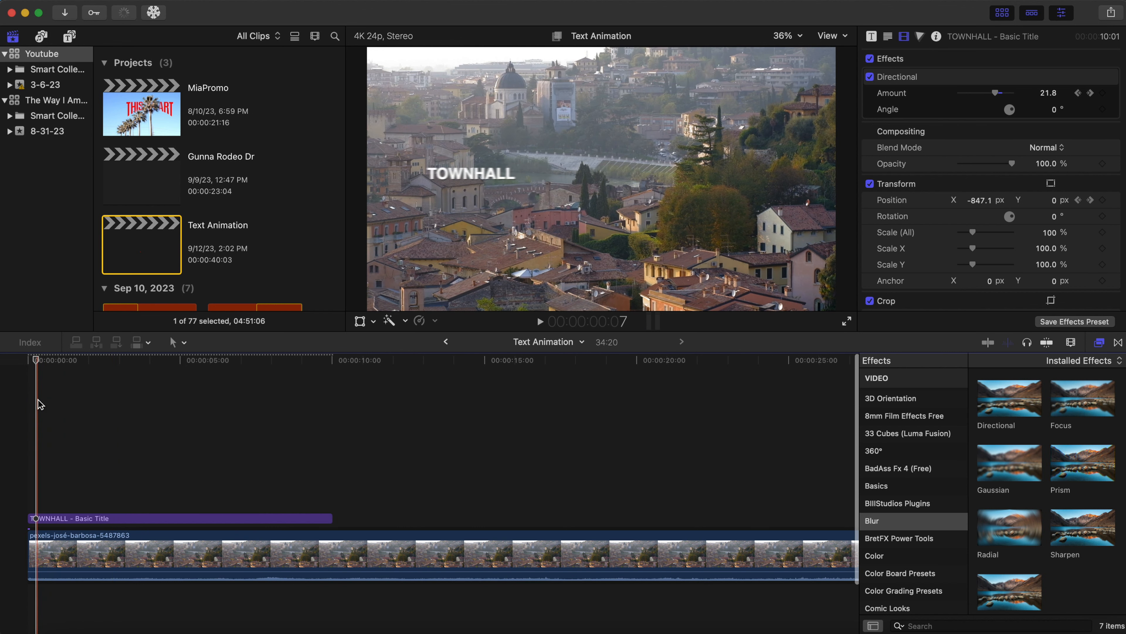
click(28, 361)
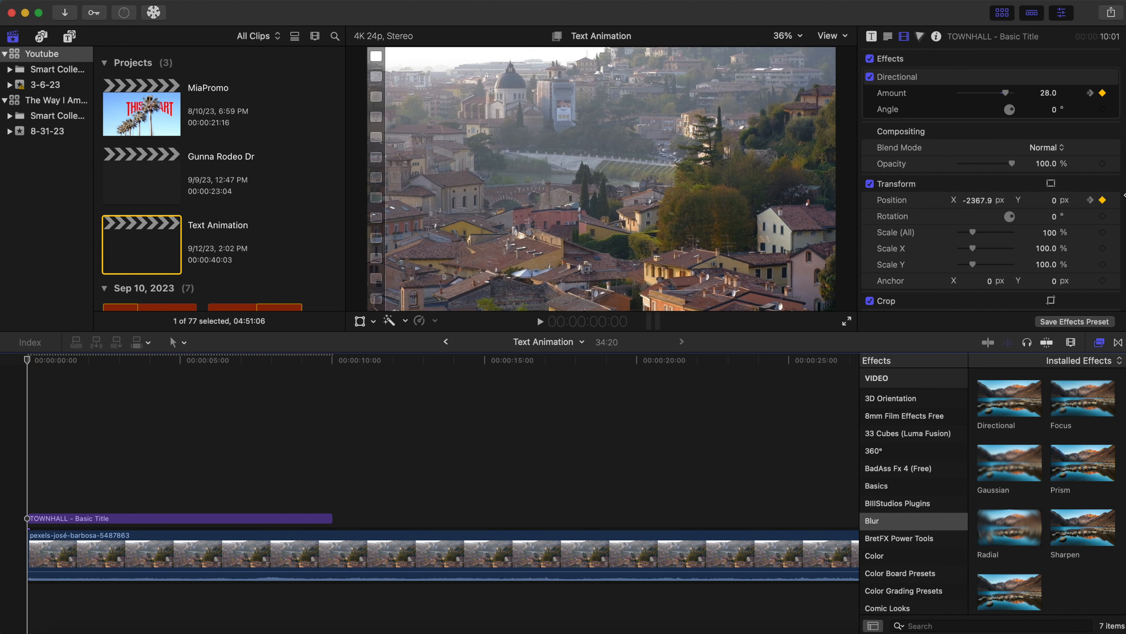
click(1117, 95)
click(1064, 99)
Keyframe the title's Directional blur amount at 41 at the start and 10 at 0:23.
drag(27, 360, 58, 374)
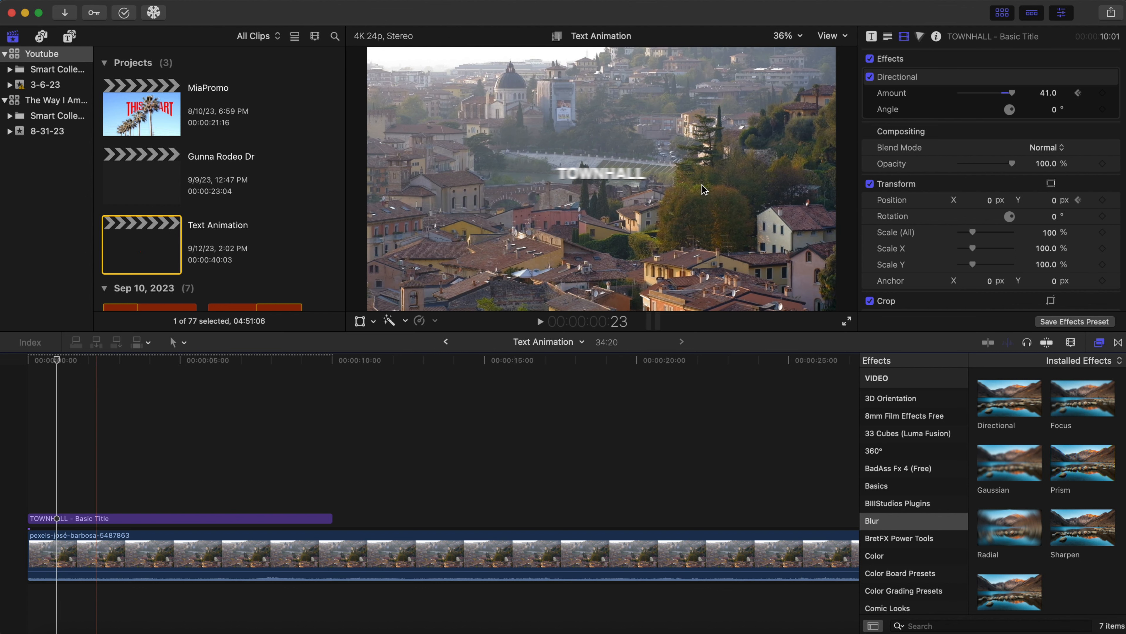
click(1045, 93)
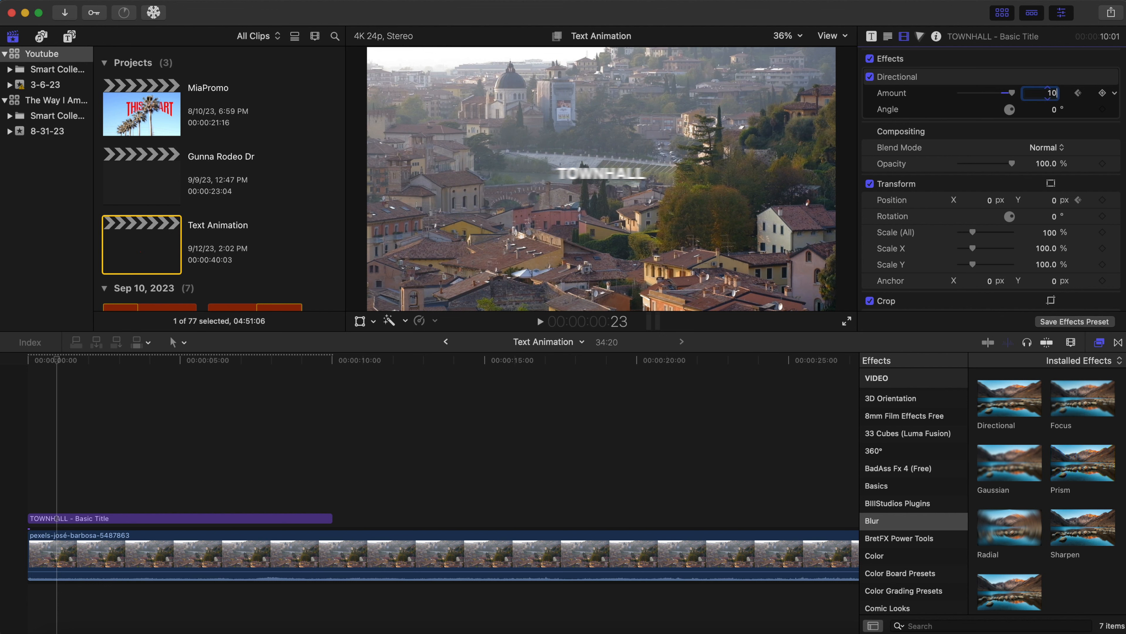
text(10)
key(Return)
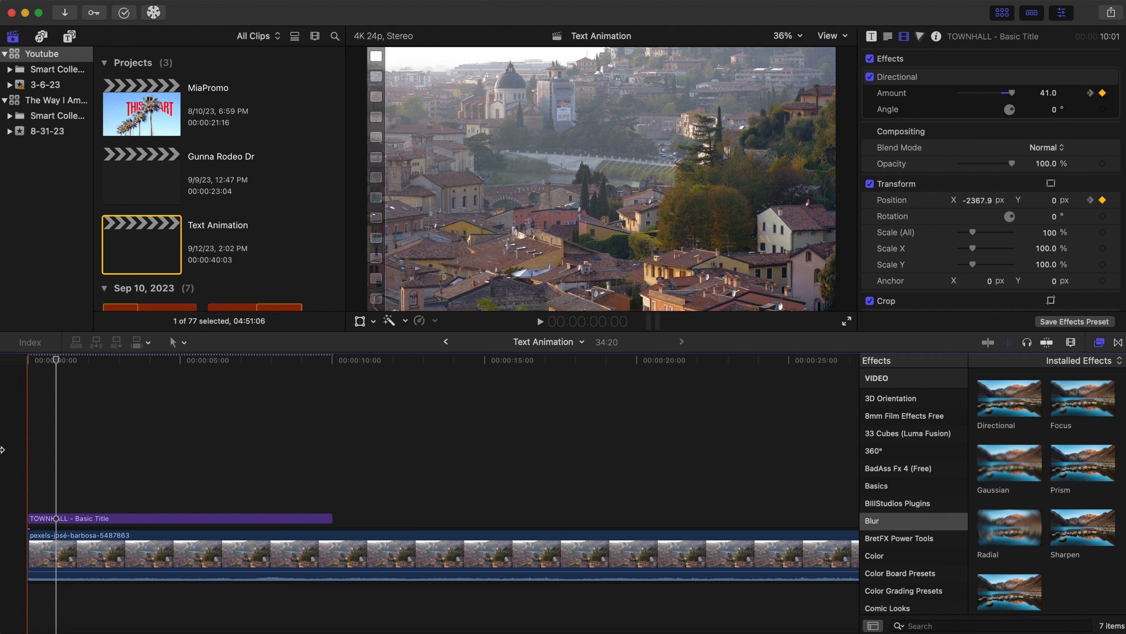
Play the title's slide-in from the start repeatedly to review the stronger directional blur.
key(Home)
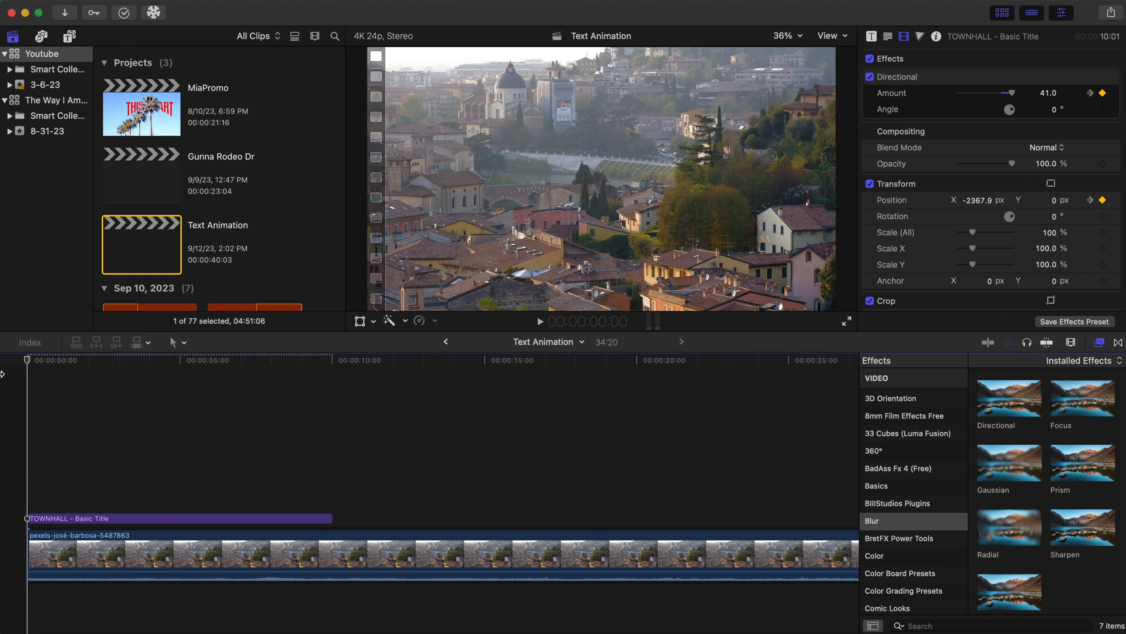
key(space)
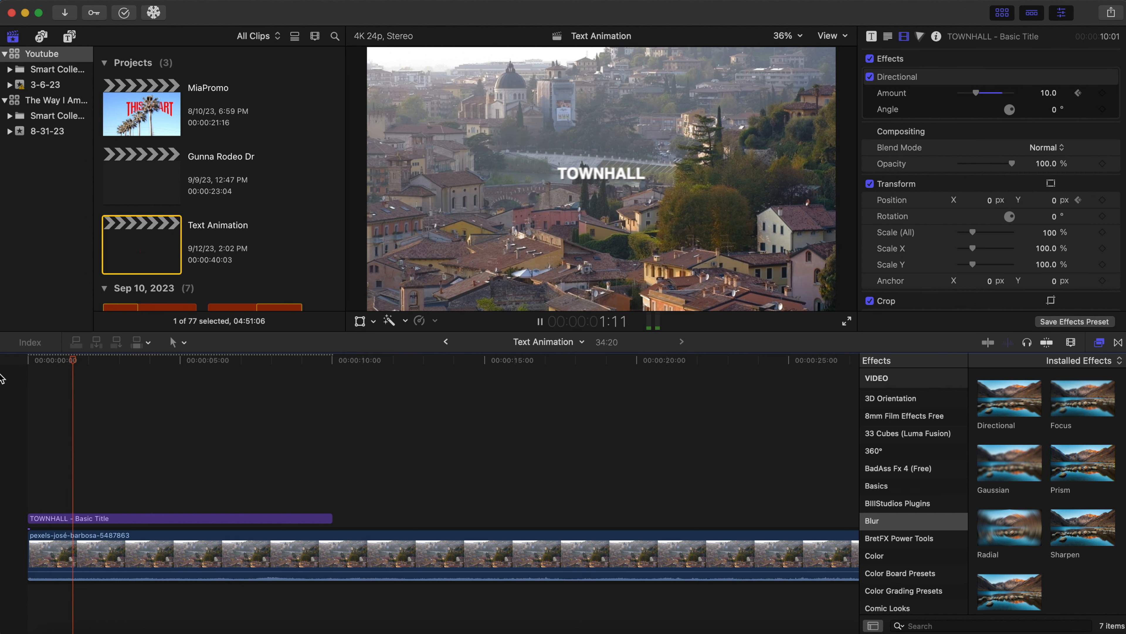
click(28, 377)
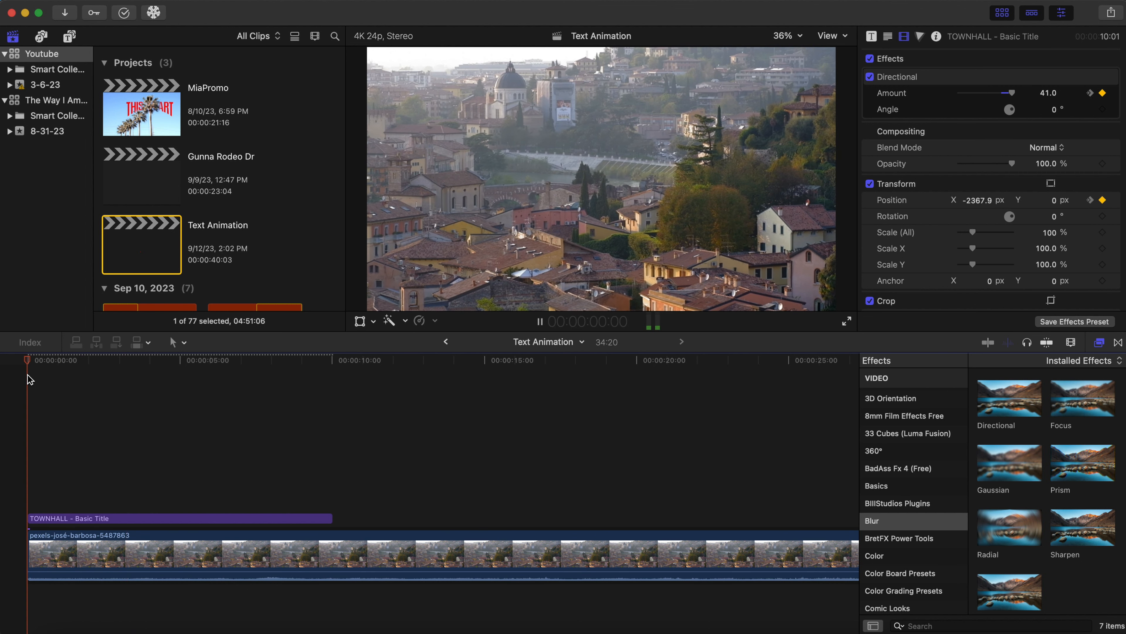
key(space)
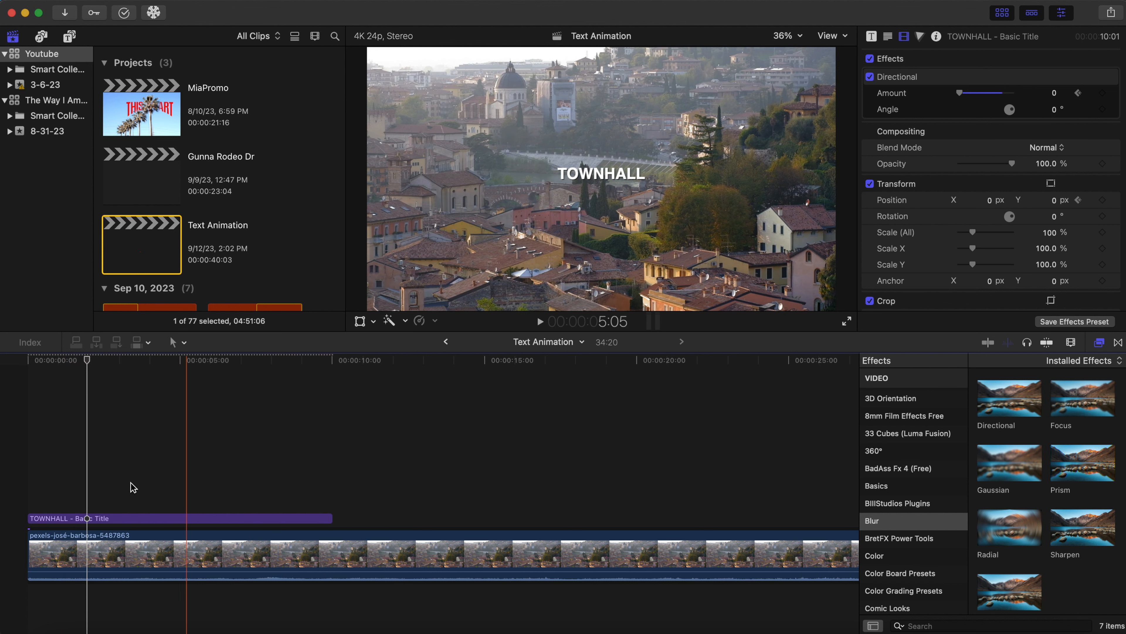
click(20, 475)
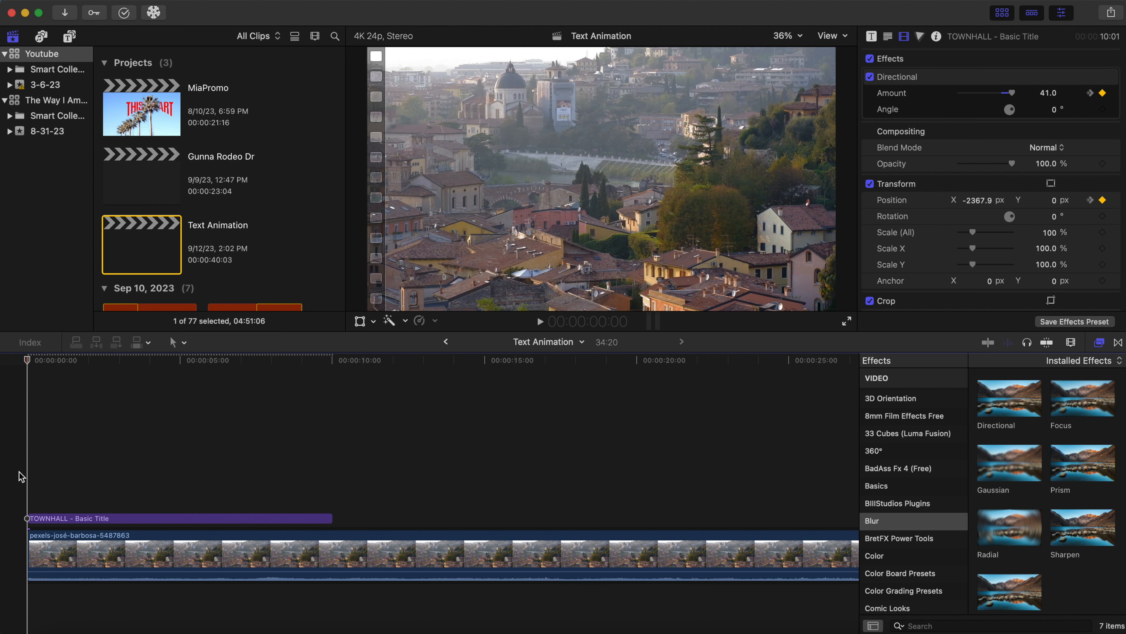
key(space)
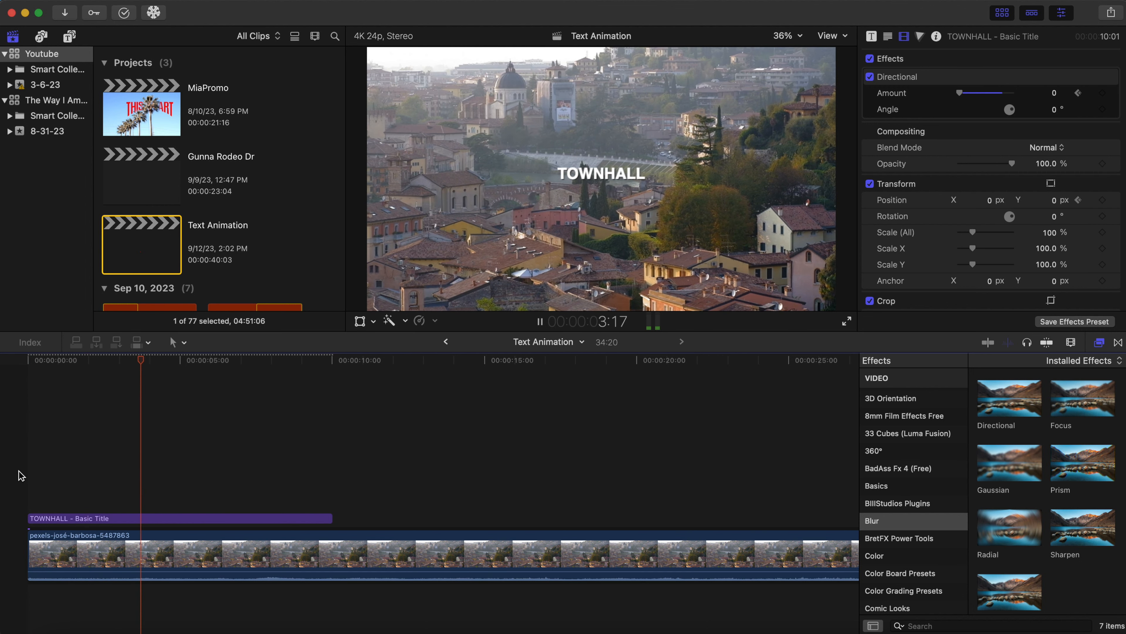
click(20, 474)
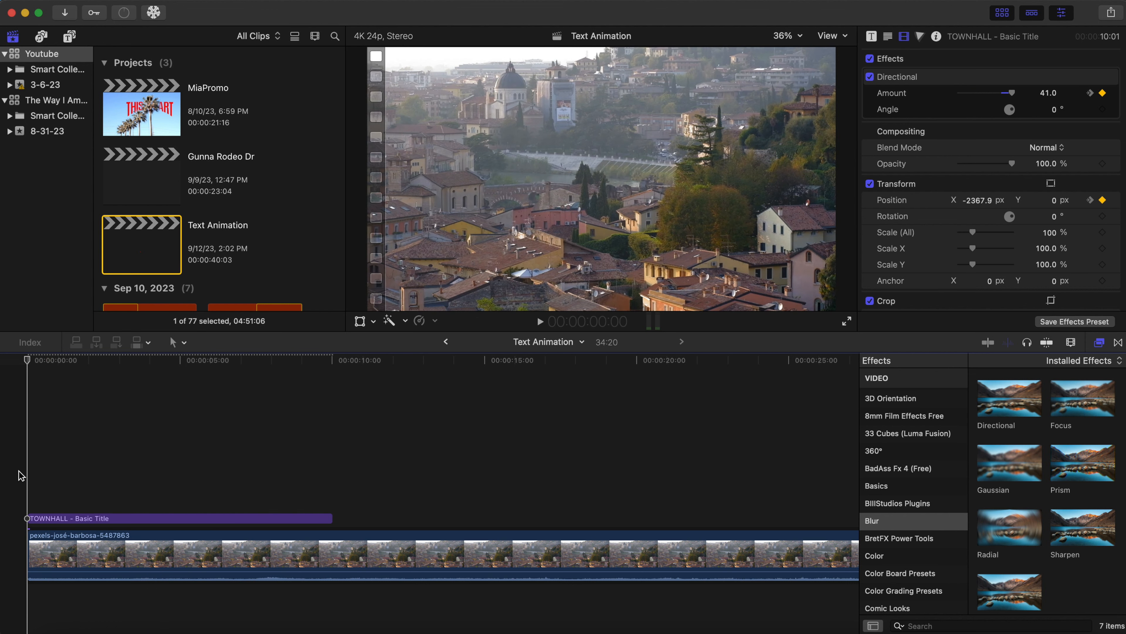
key(space)
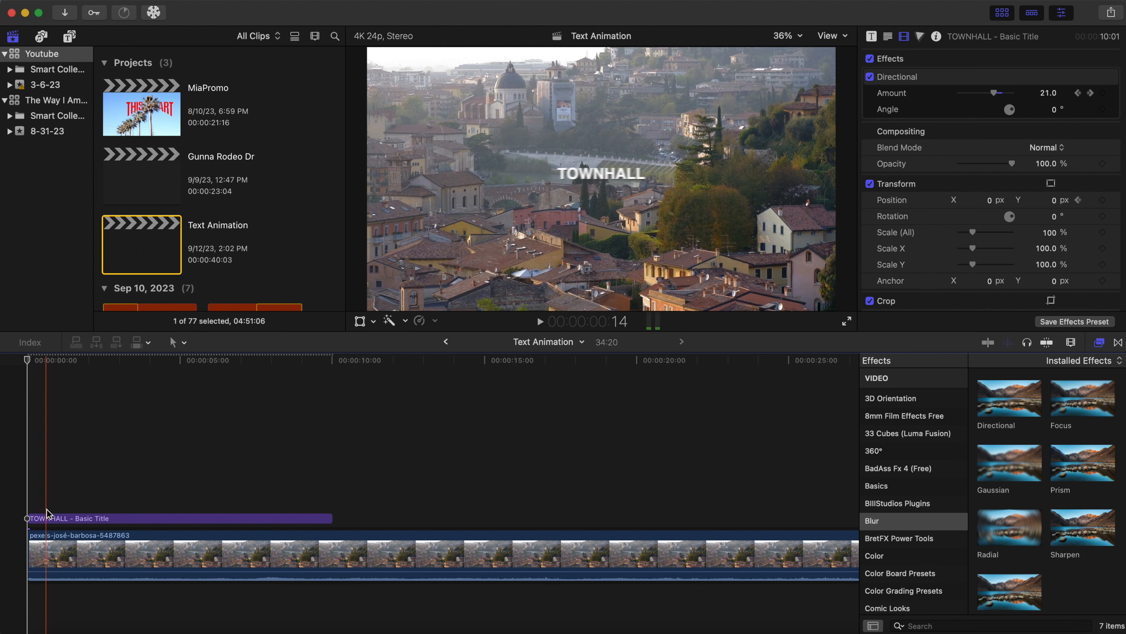
key(Home)
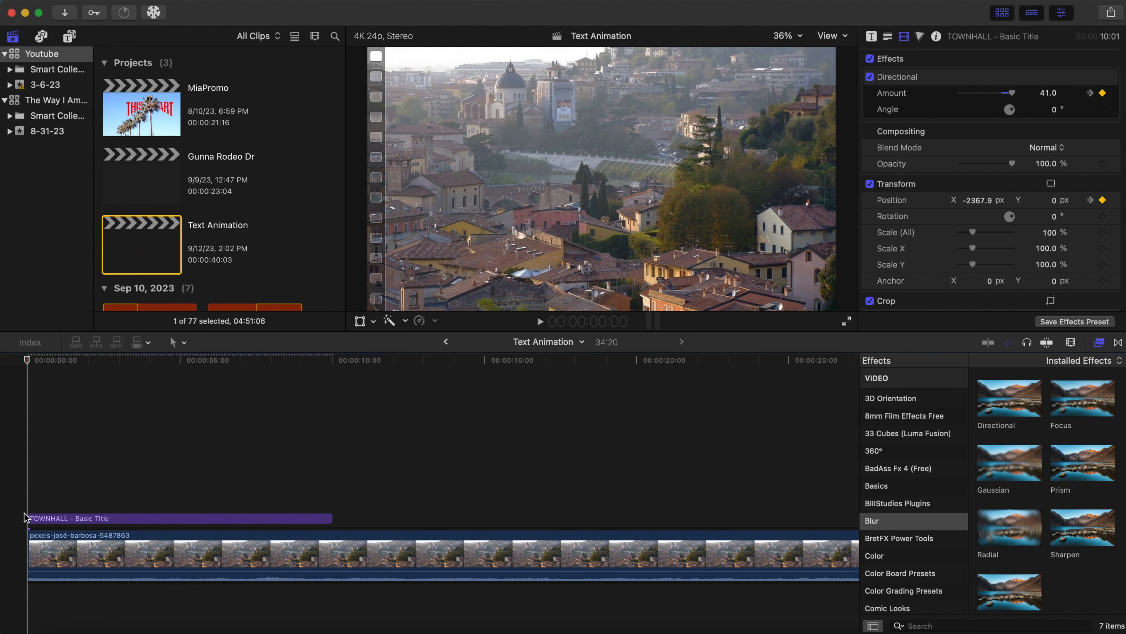
key(space)
Reset the TOWNHALL title's Directional amount and Position parameters, and set the Directional amount to 0.
click(58, 518)
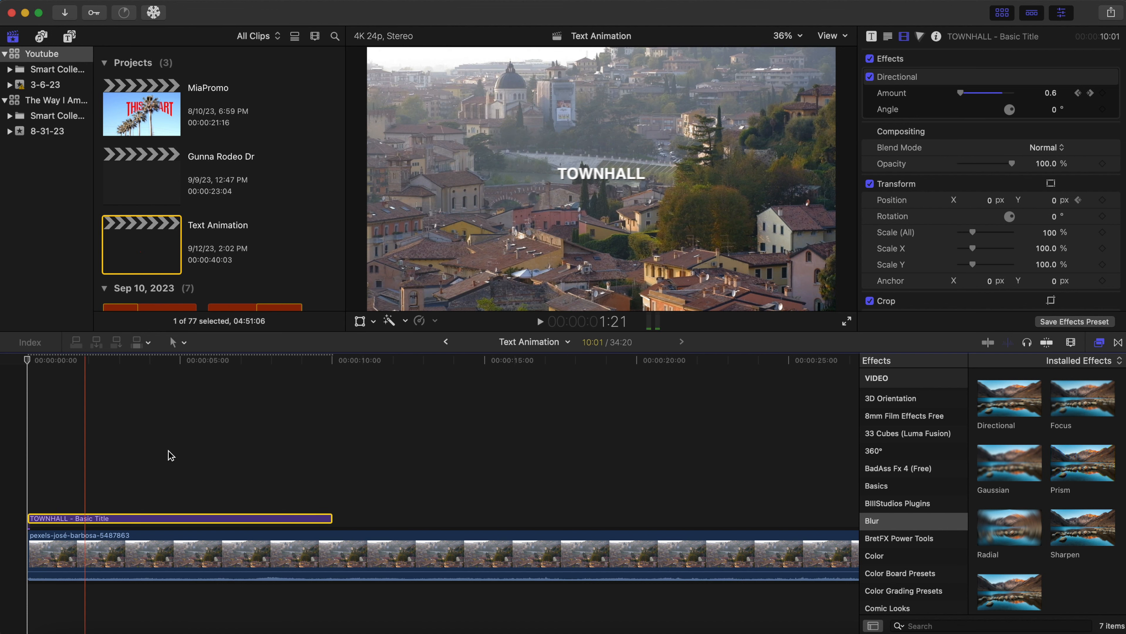
key(Home)
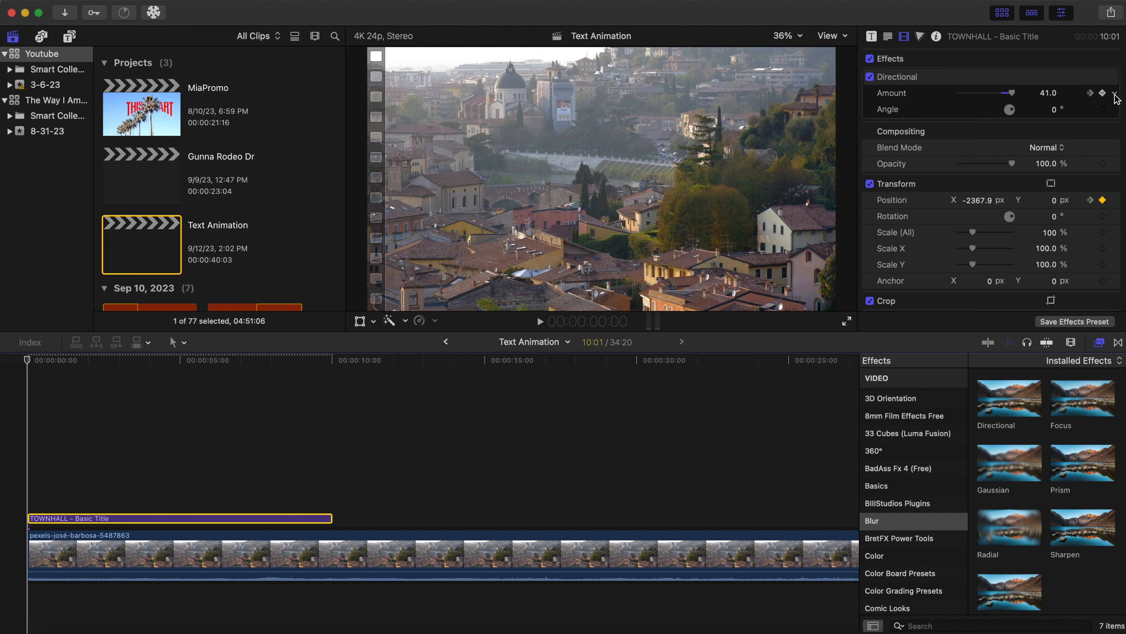
click(1115, 95)
click(1103, 104)
click(1116, 201)
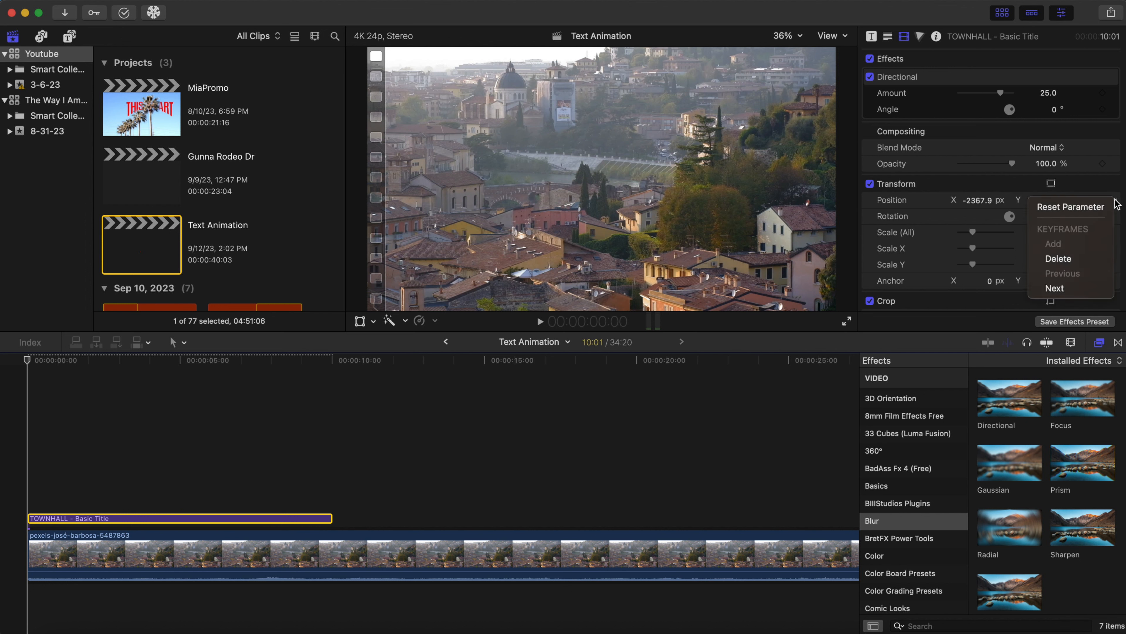
click(1099, 210)
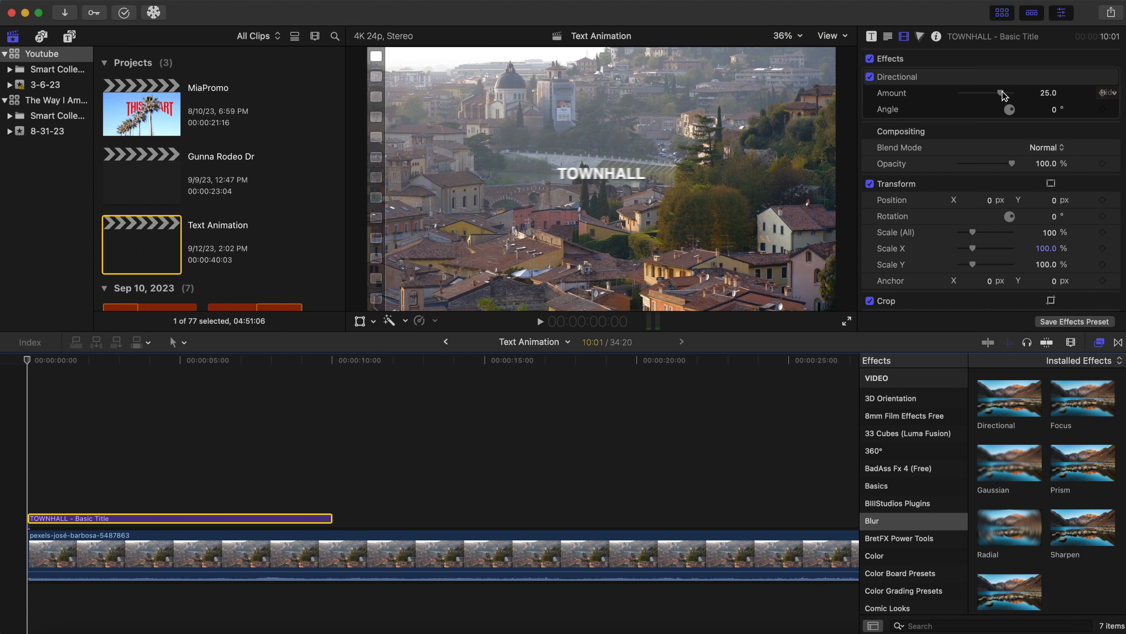
drag(1005, 96, 970, 101)
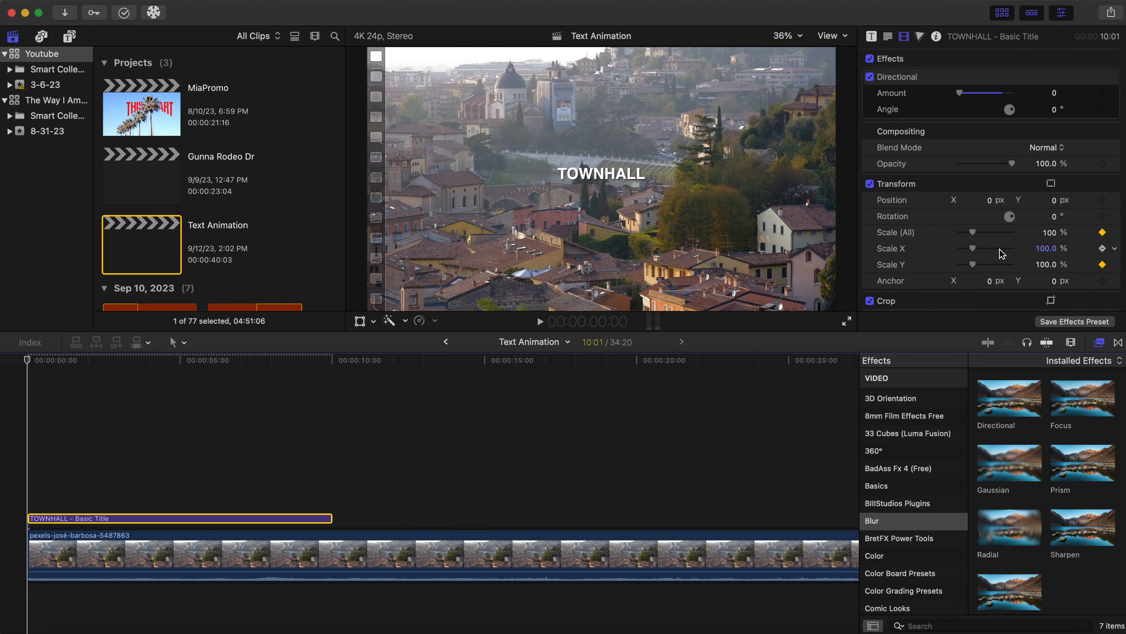
Keyframe the TOWNHALL title's Scale (All) from 0% at the start to 100% at 1:06.
drag(974, 237, 958, 241)
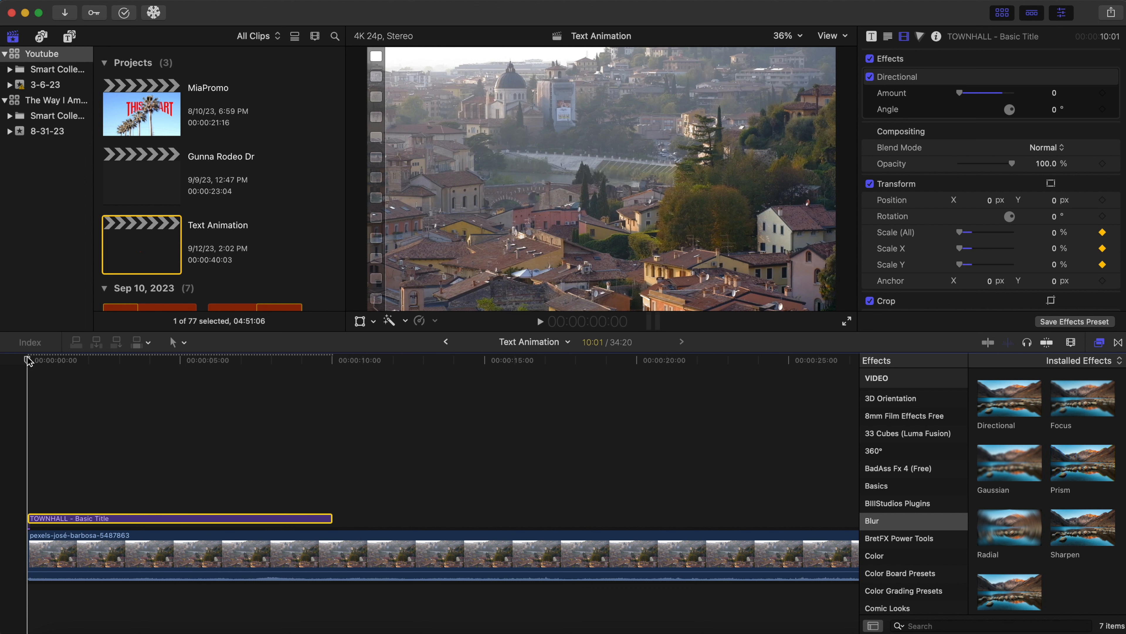
drag(27, 360, 66, 364)
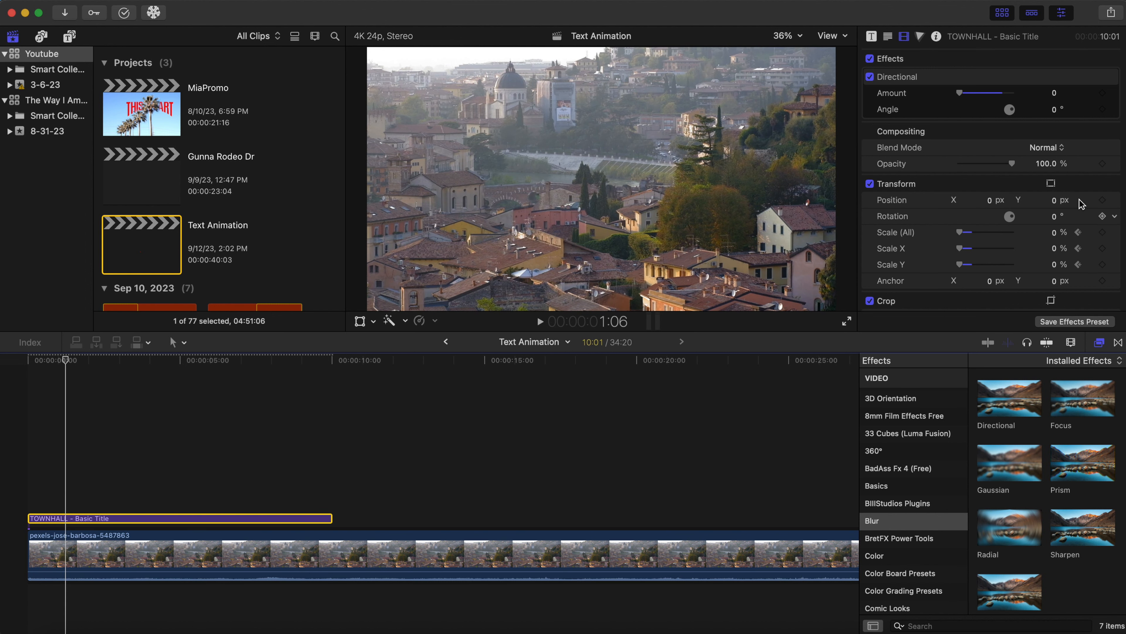
click(1057, 234)
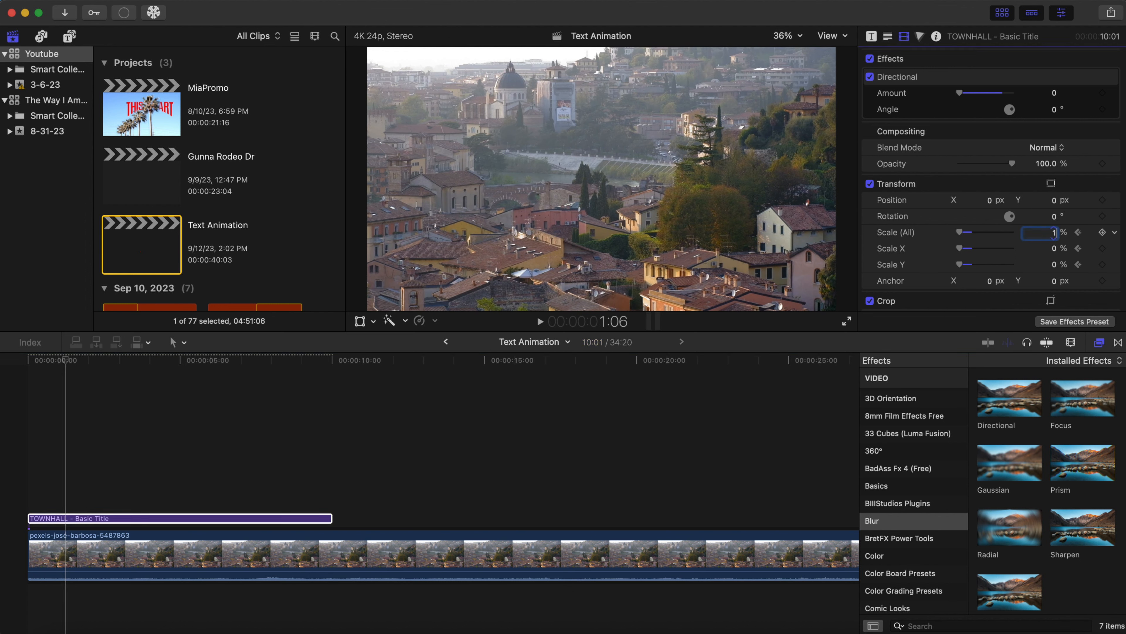
key(Return)
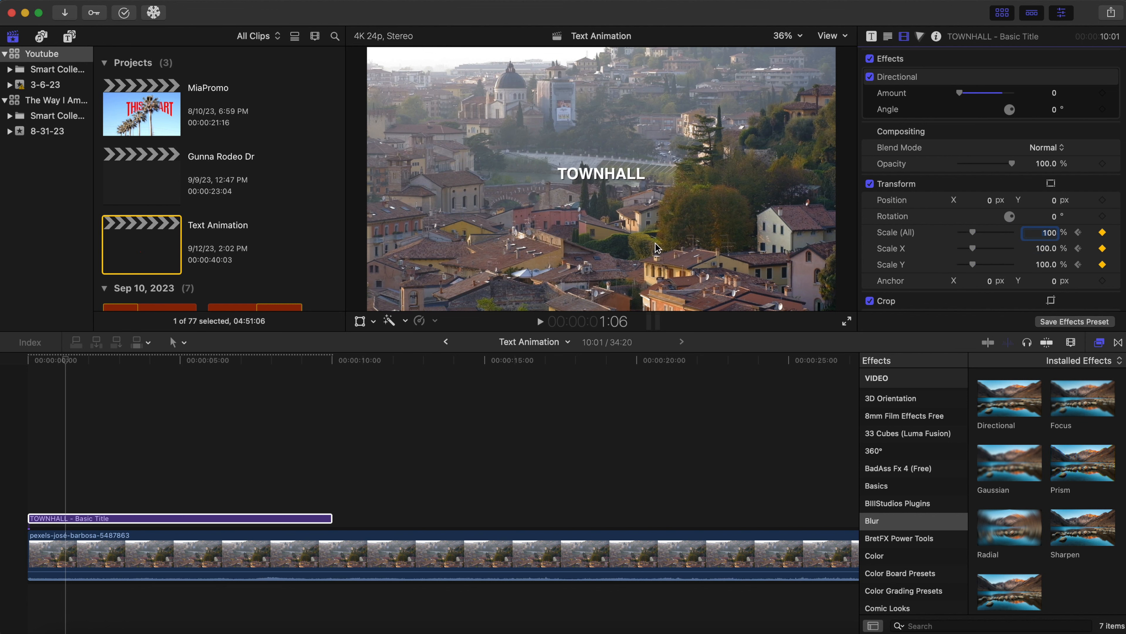
Play the title's scale-up from the start several times to review the animation.
drag(158, 361, 2, 360)
key(space)
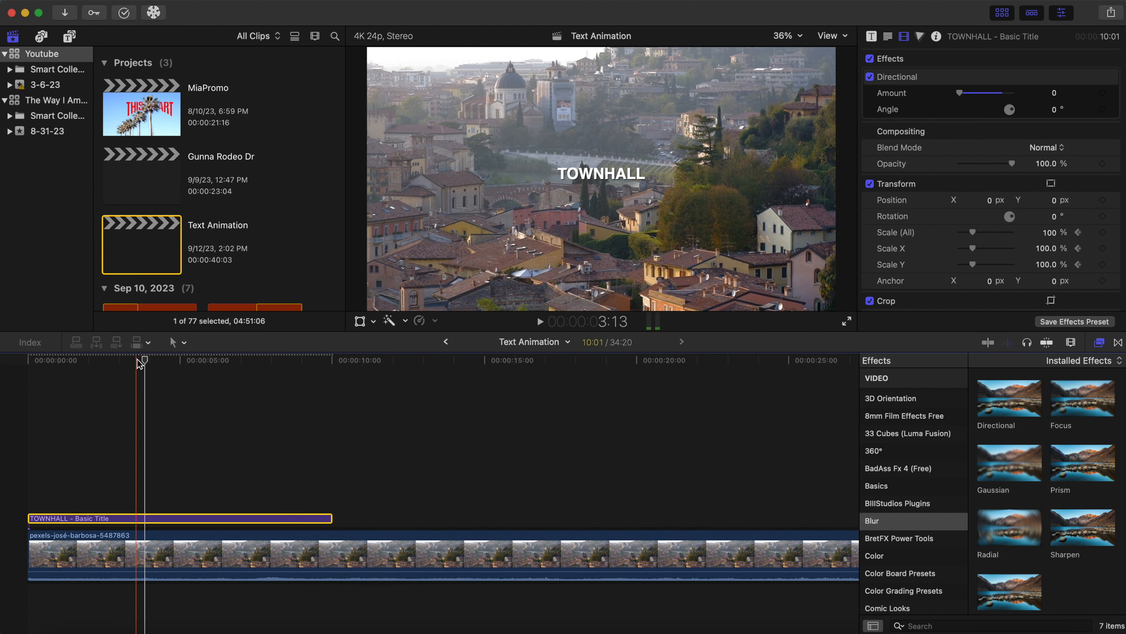
drag(140, 361, 3, 366)
key(space)
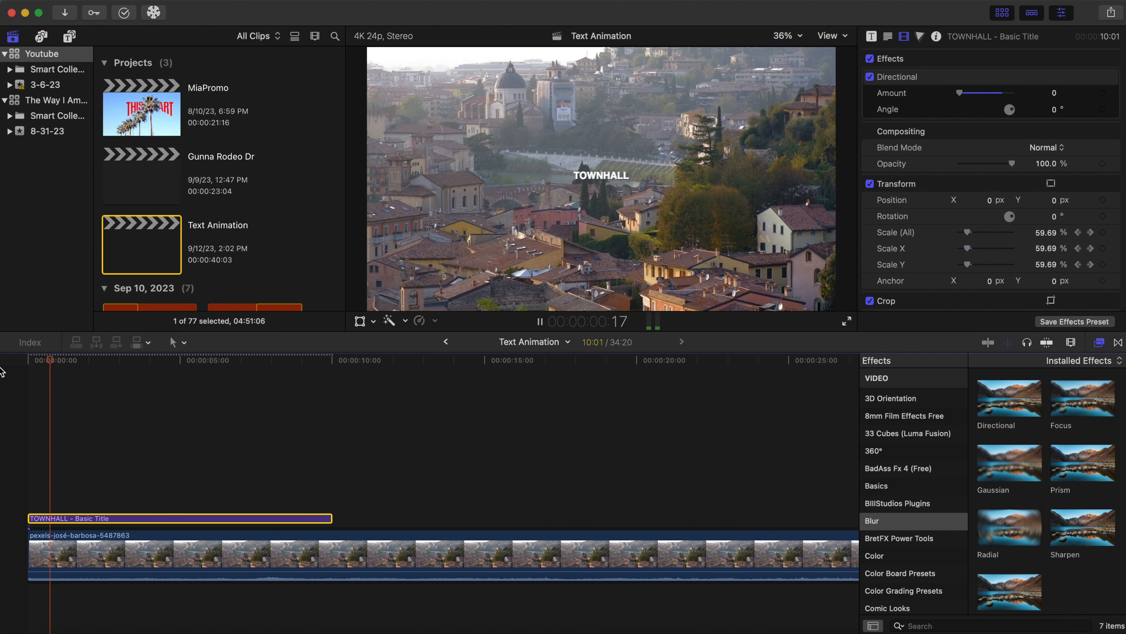
key(space)
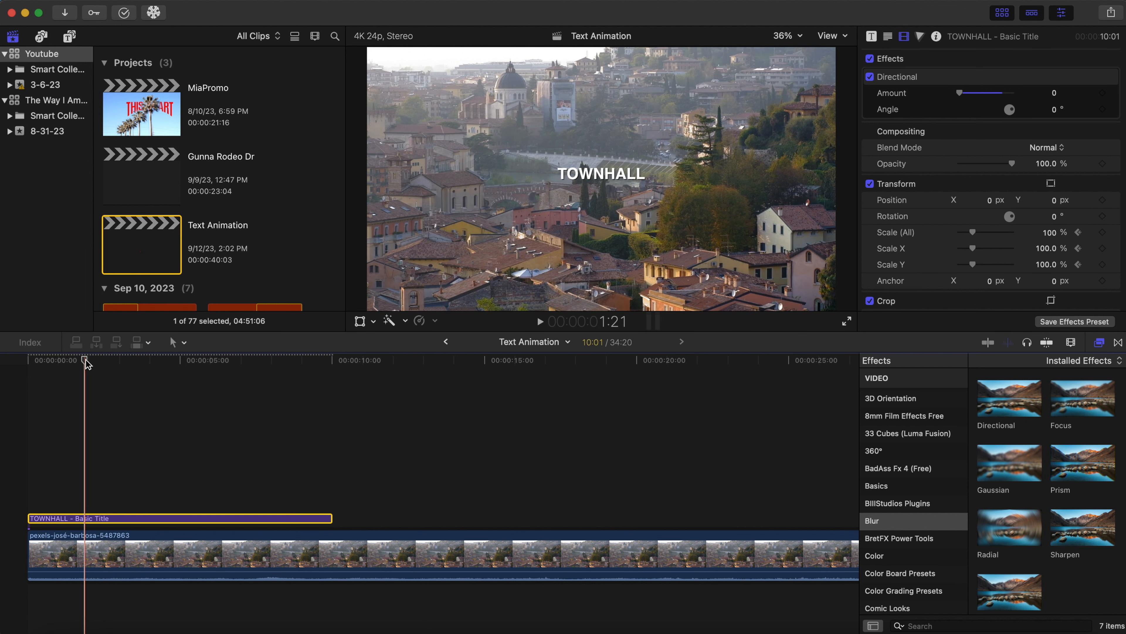
Return to the start and rotate the TOWNHALL title's Directional blur angle to 270.9°.
drag(86, 359, 3, 376)
scroll(1107, 450, down, 2)
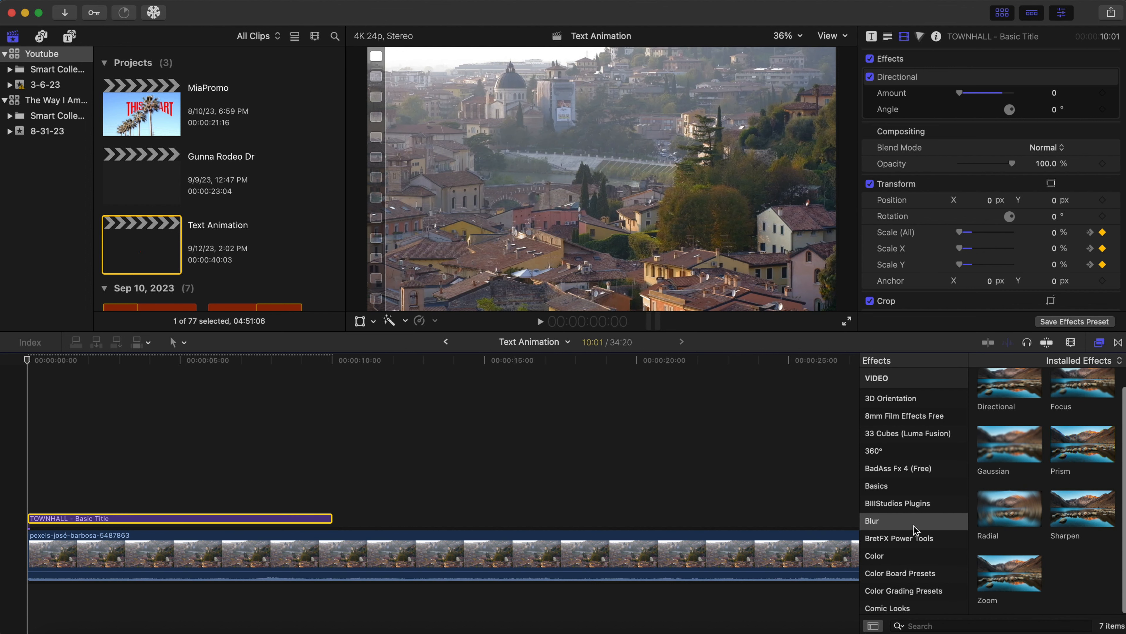
click(1019, 81)
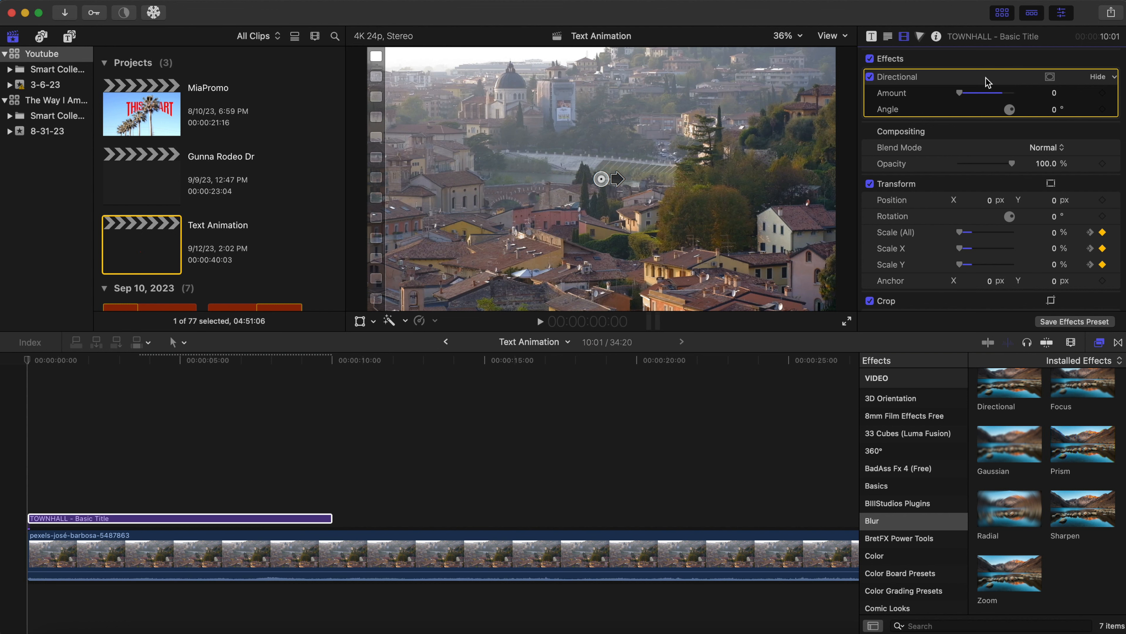
drag(617, 178, 608, 235)
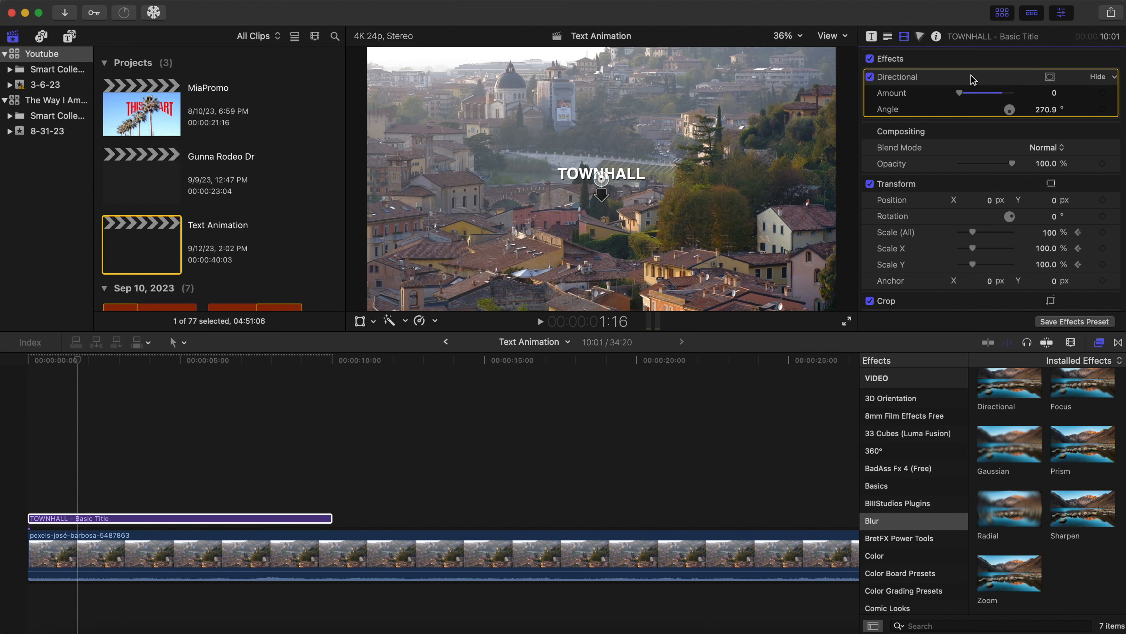
Replace the TOWNHALL title's Directional effect with the Zoom blur effect.
key(Delete)
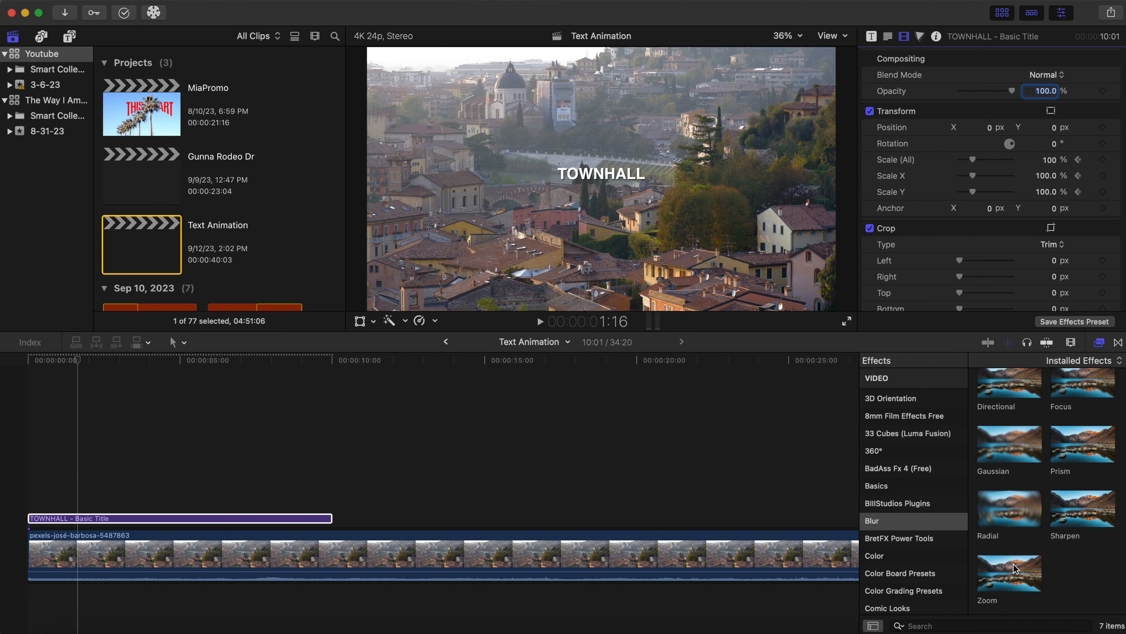
drag(1010, 586, 277, 524)
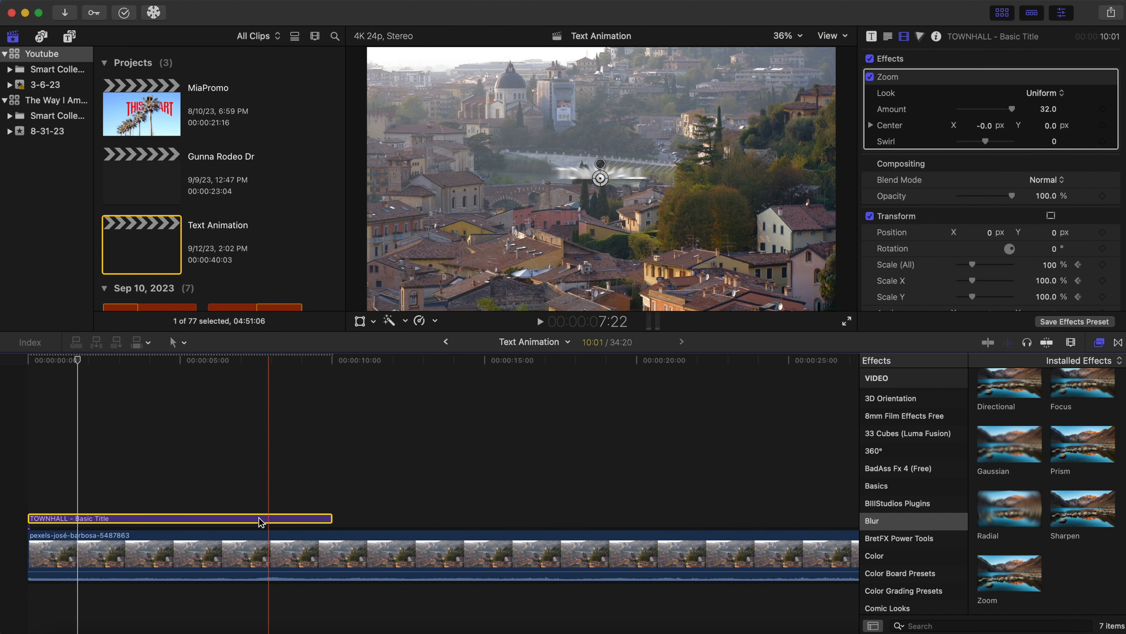
Keyframe the TOWNHALL title's Zoom blur Amount from 32.0 at the start to 0 at 1:15.
click(25, 484)
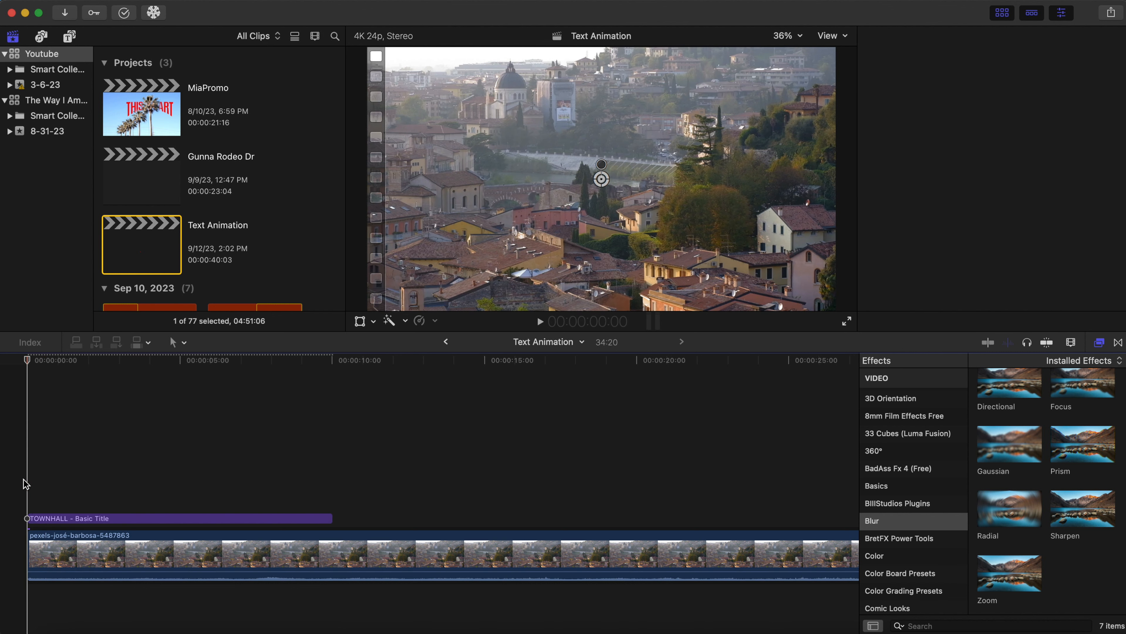
click(33, 518)
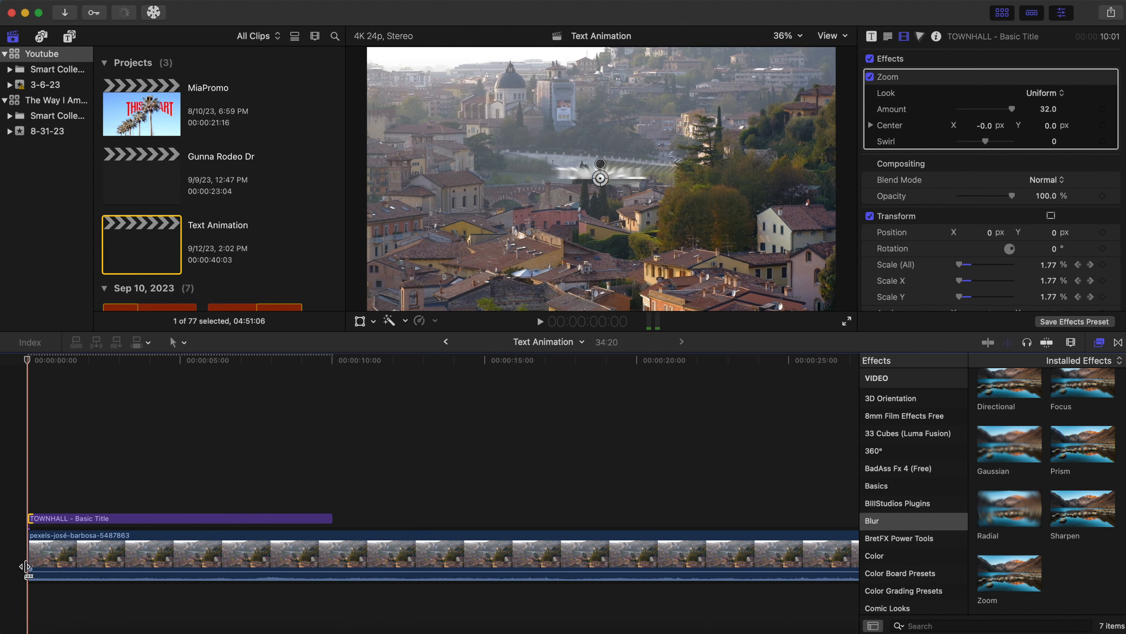
click(57, 518)
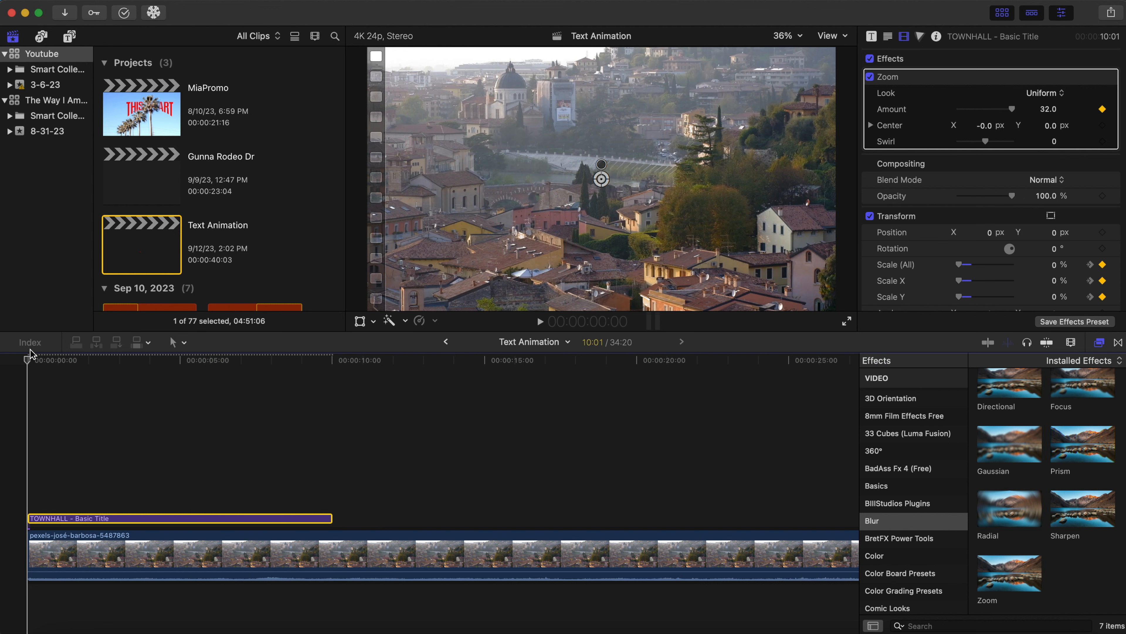
drag(27, 361, 78, 371)
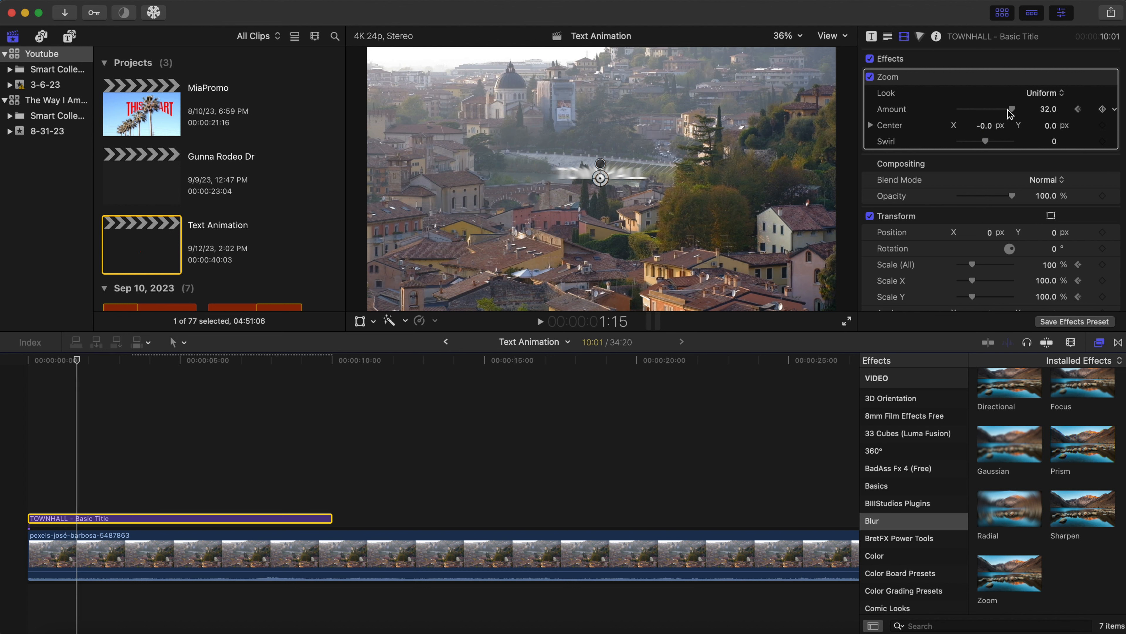
drag(1012, 109, 913, 124)
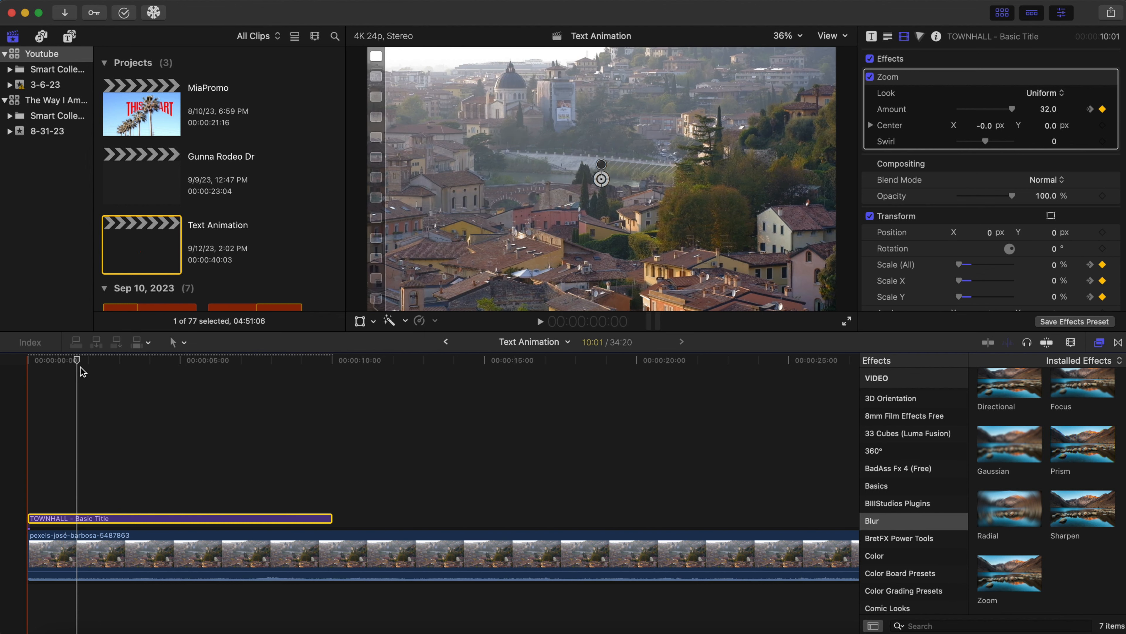
Play the TOWNHALL title's scale-up with the Zoom blur from the start several times to review it.
drag(78, 360, 2, 364)
key(space)
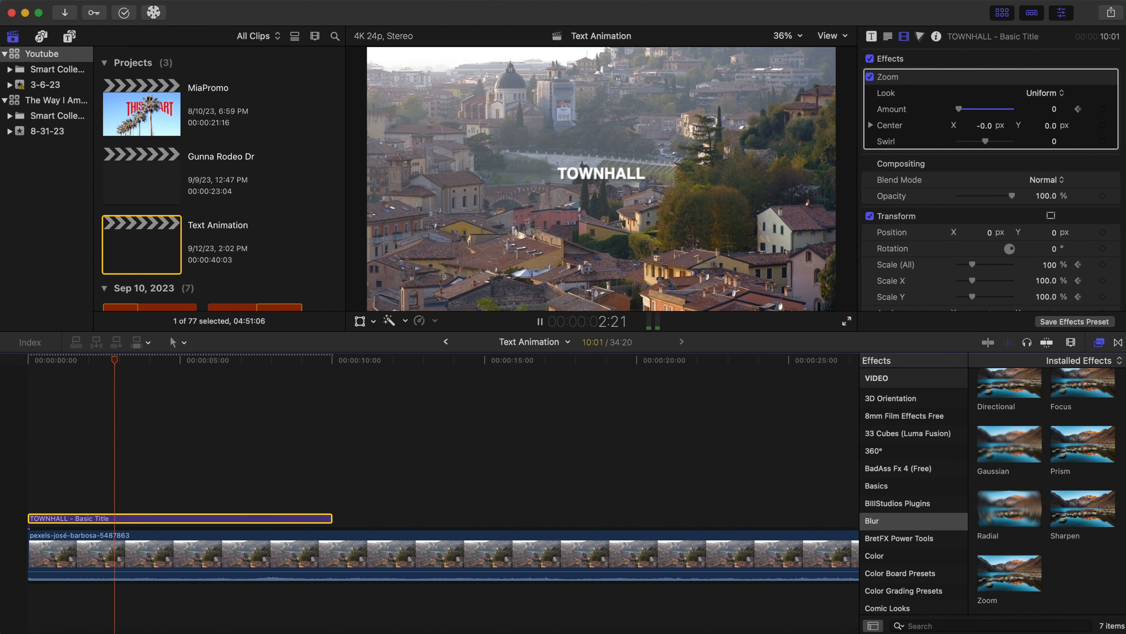
click(33, 485)
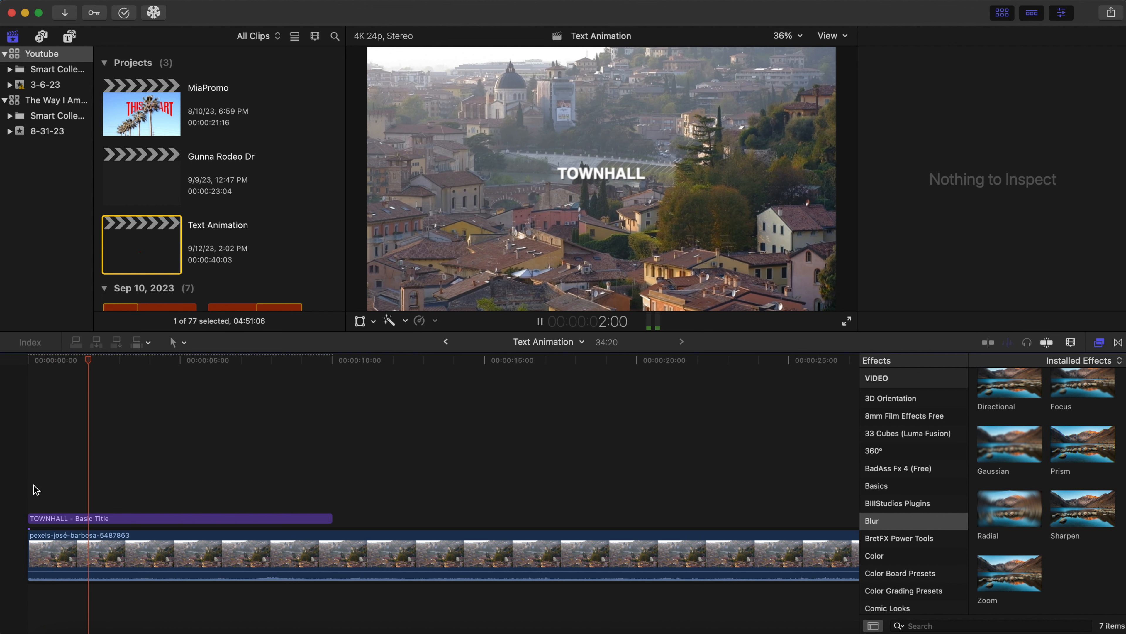
click(34, 486)
click(34, 485)
key(space)
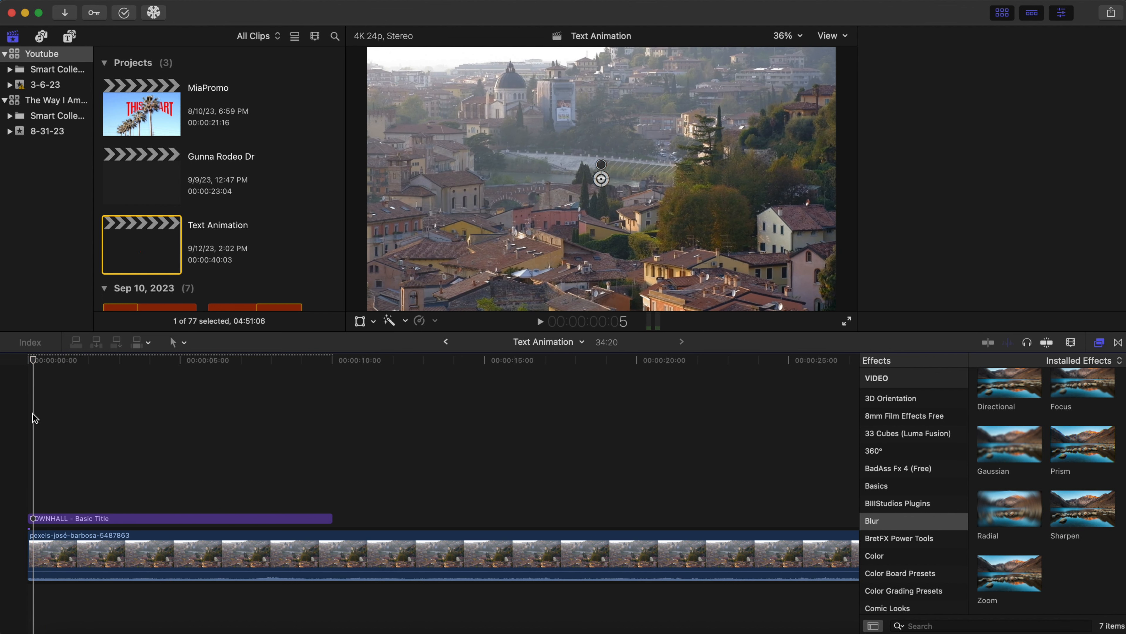
Move the TOWNHALL title's ending Transform keyframe earlier, to before 0:17, in its video animation display, and close that display.
drag(33, 361, 4, 363)
click(81, 519)
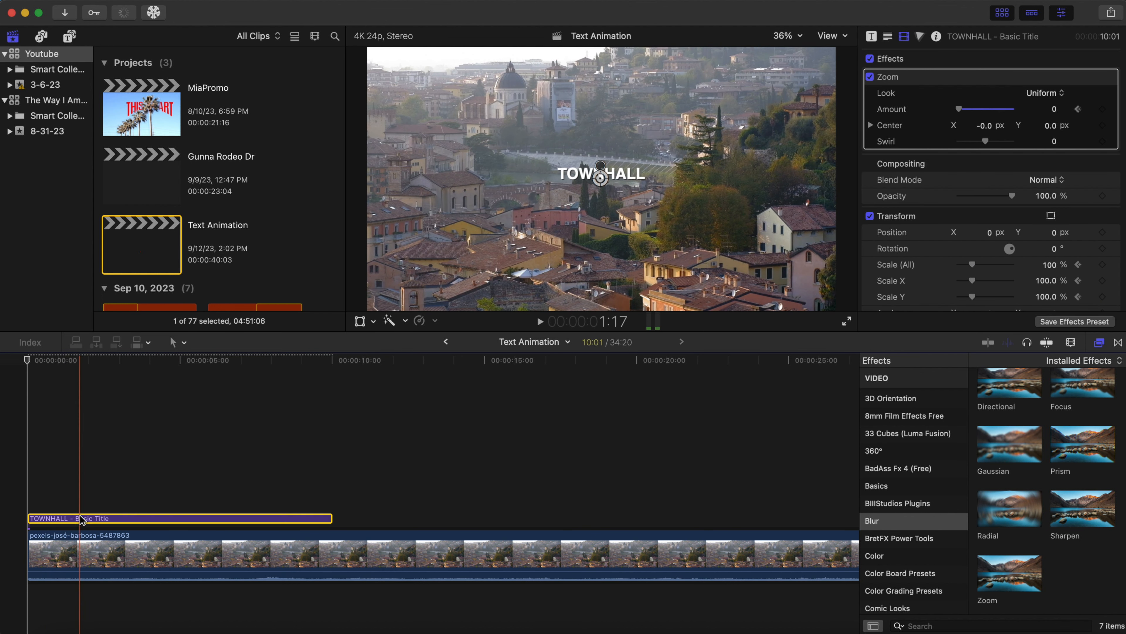
right_click(81, 519)
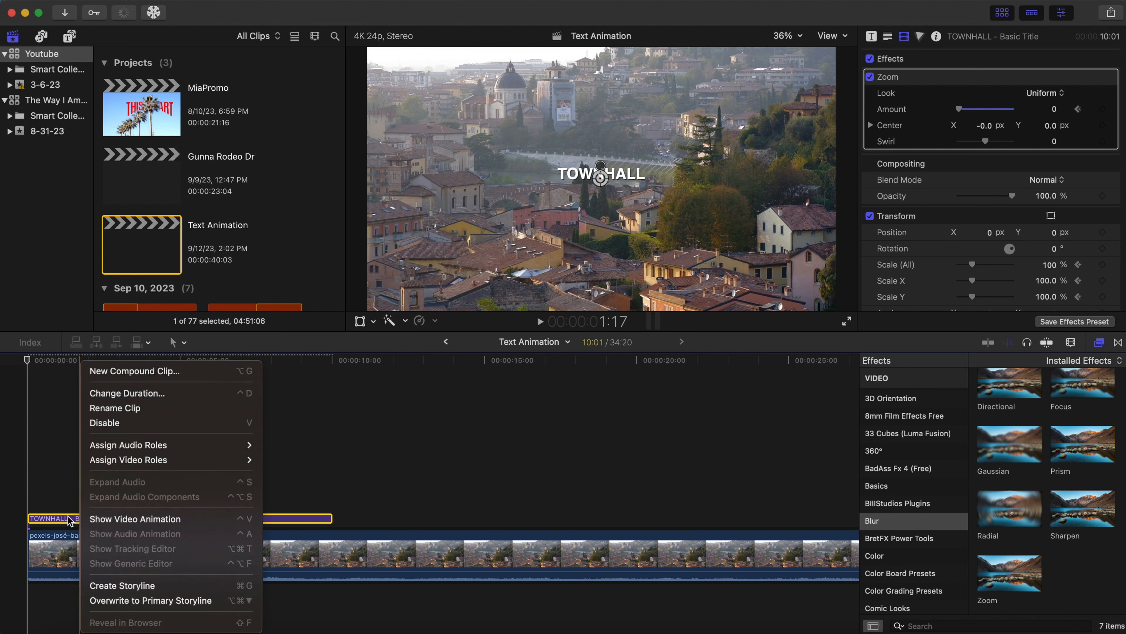
click(97, 519)
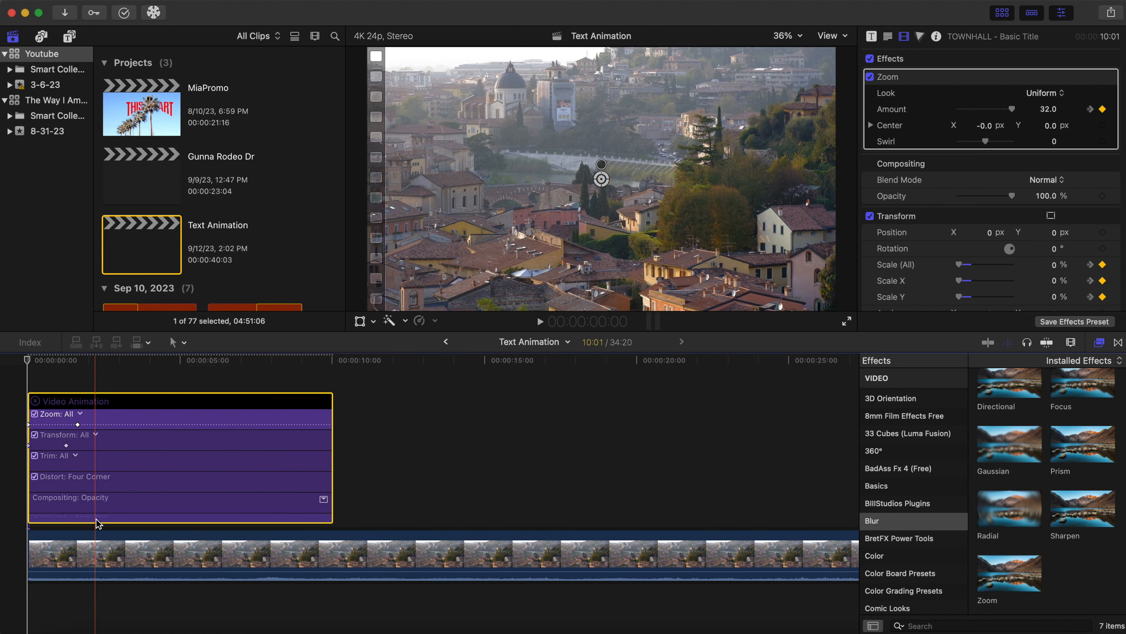
click(95, 435)
click(80, 437)
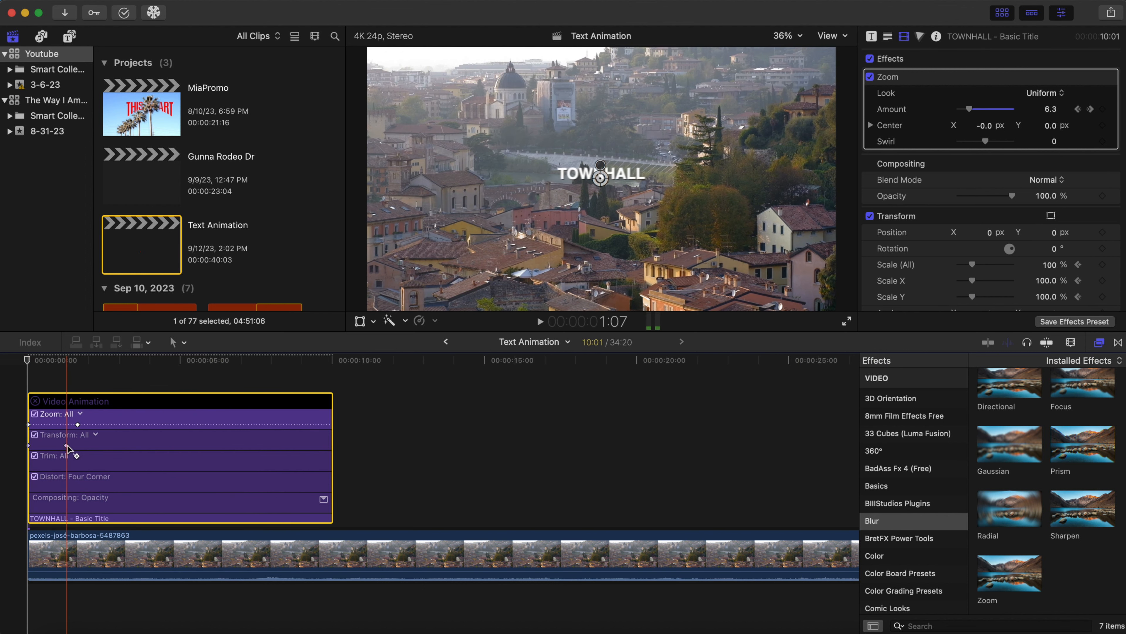
drag(66, 445, 47, 446)
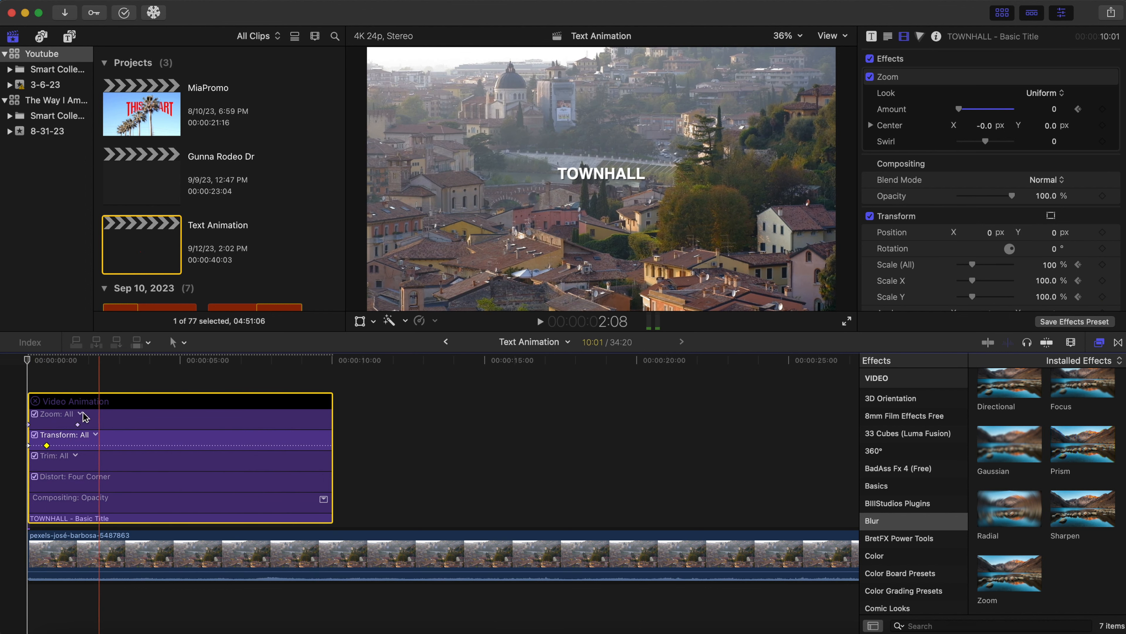
click(35, 401)
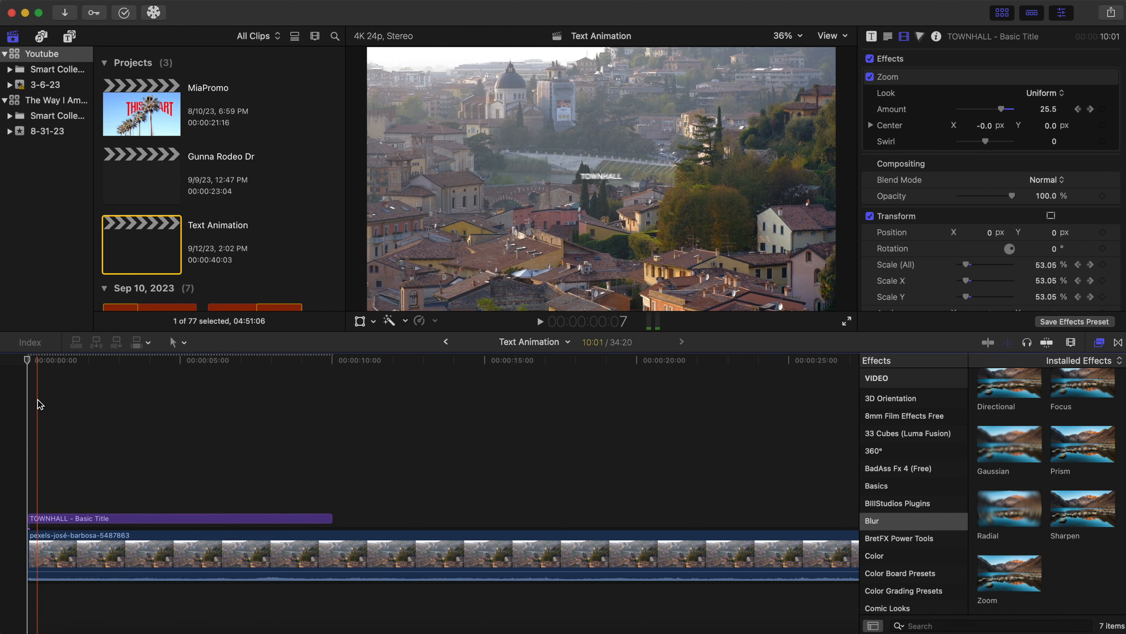
Replay the opening several times to review the faster title scale-up against the Zoom blur.
click(16, 437)
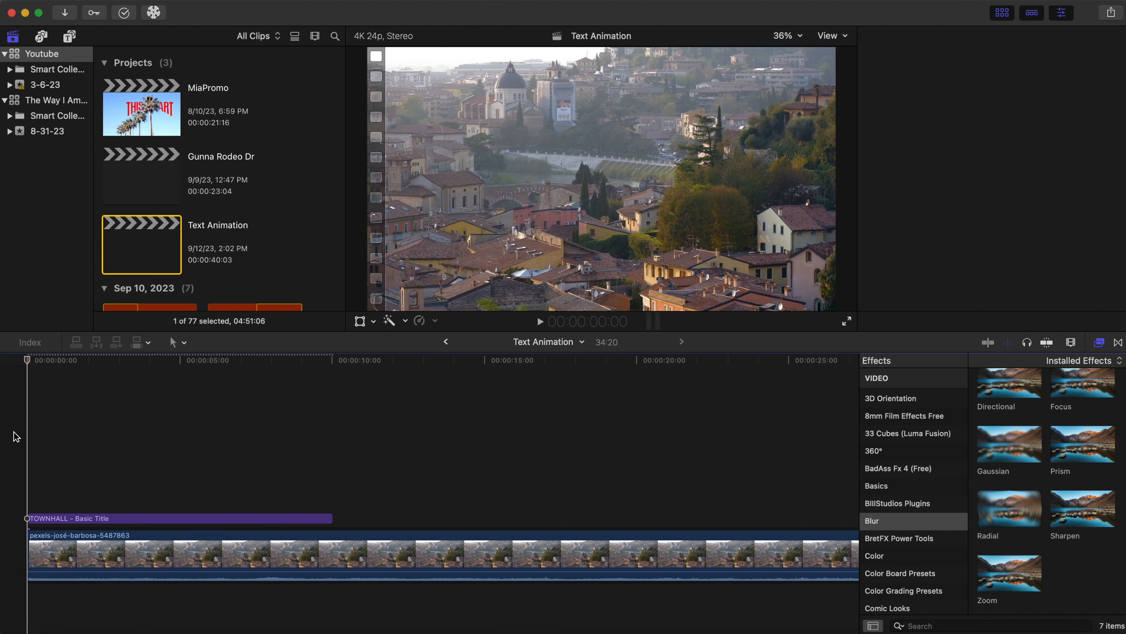
key(space)
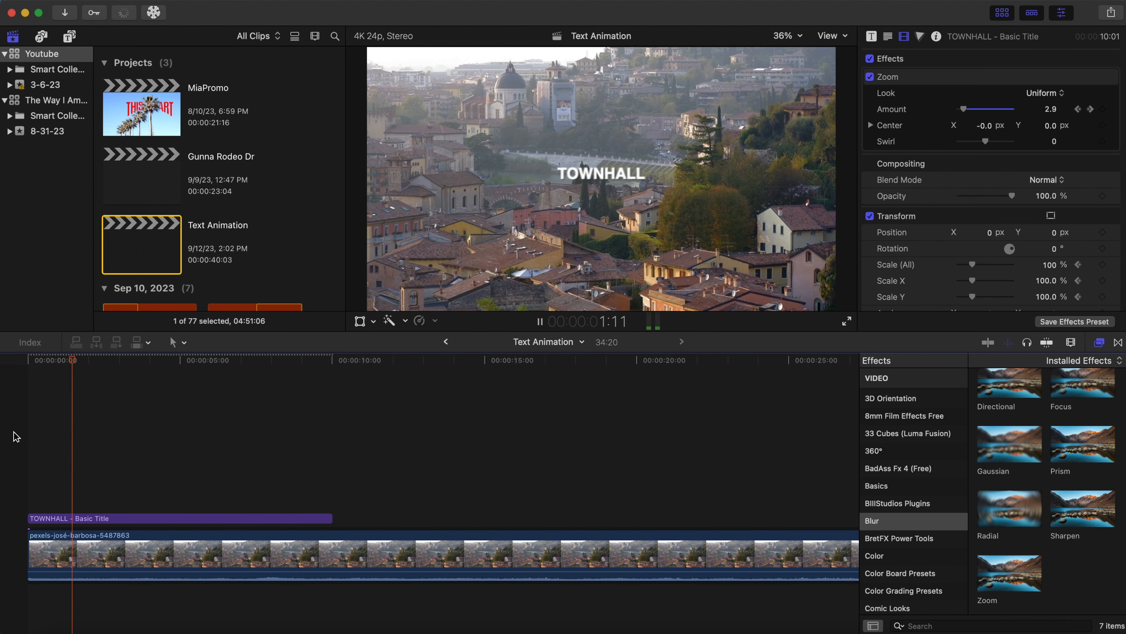
click(14, 432)
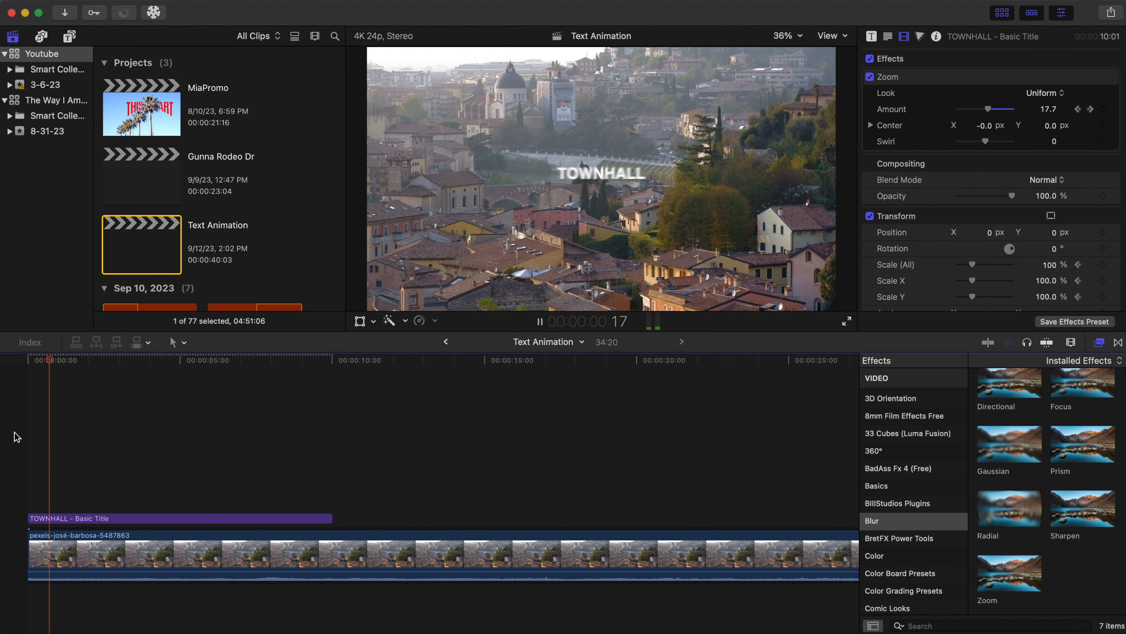
click(14, 431)
click(14, 431)
key(space)
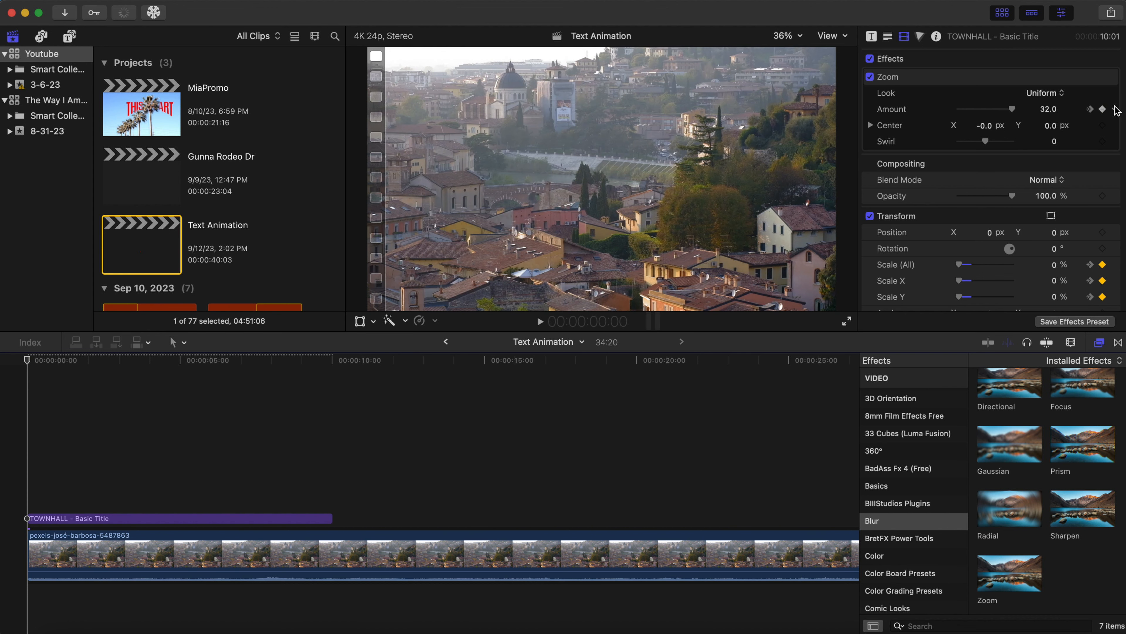
Reset the Zoom blur's Amount and keyframe it again from 32.0 at the start to 0 at 0:20.
click(1116, 111)
click(1098, 118)
click(35, 359)
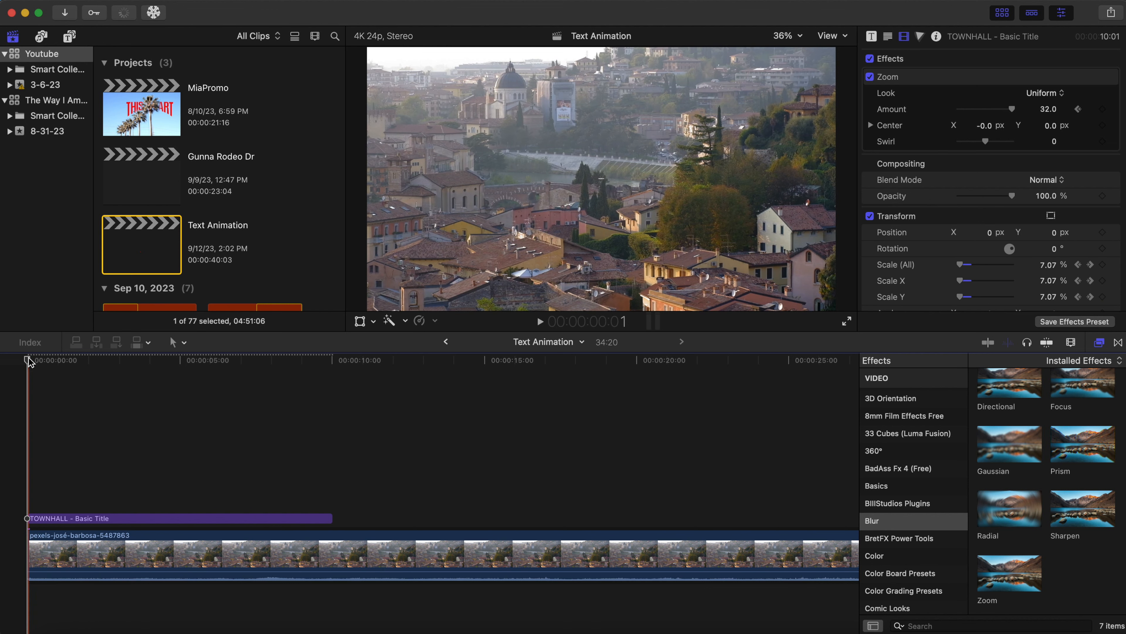
drag(38, 363, 53, 364)
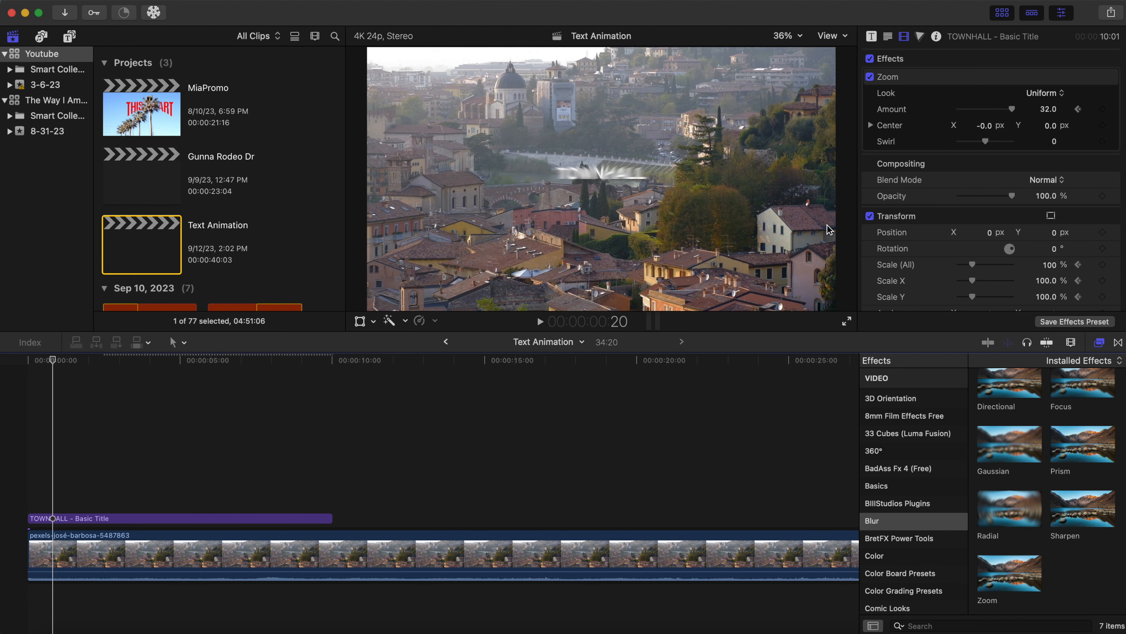
drag(1012, 109, 922, 114)
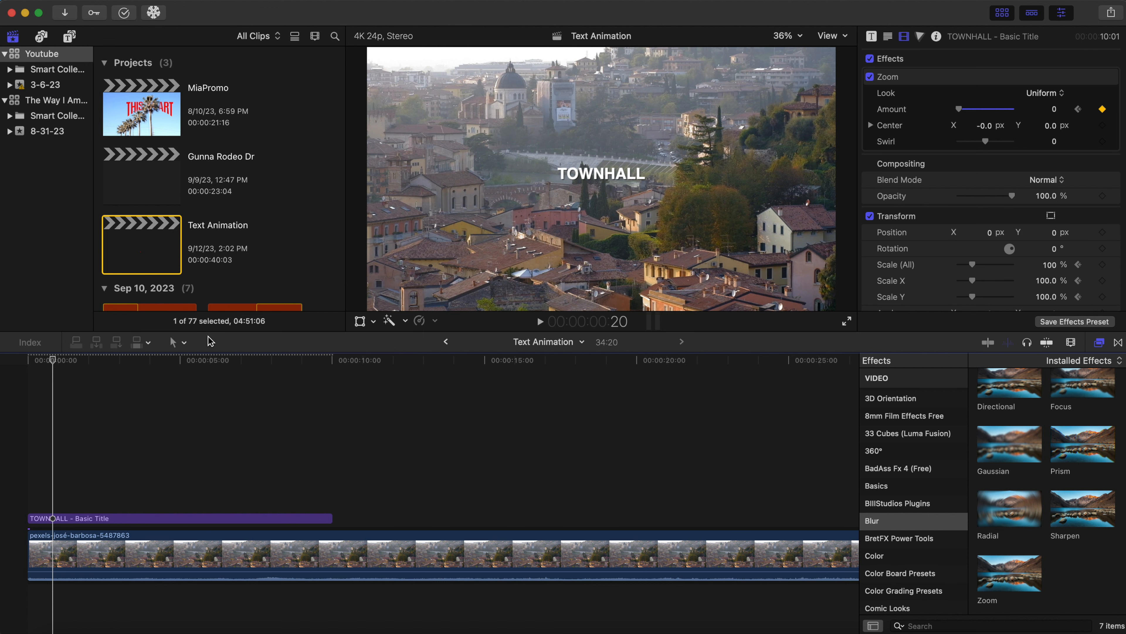
Play the title from the start to review the shortened Zoom blur, and return to the start.
key(Home)
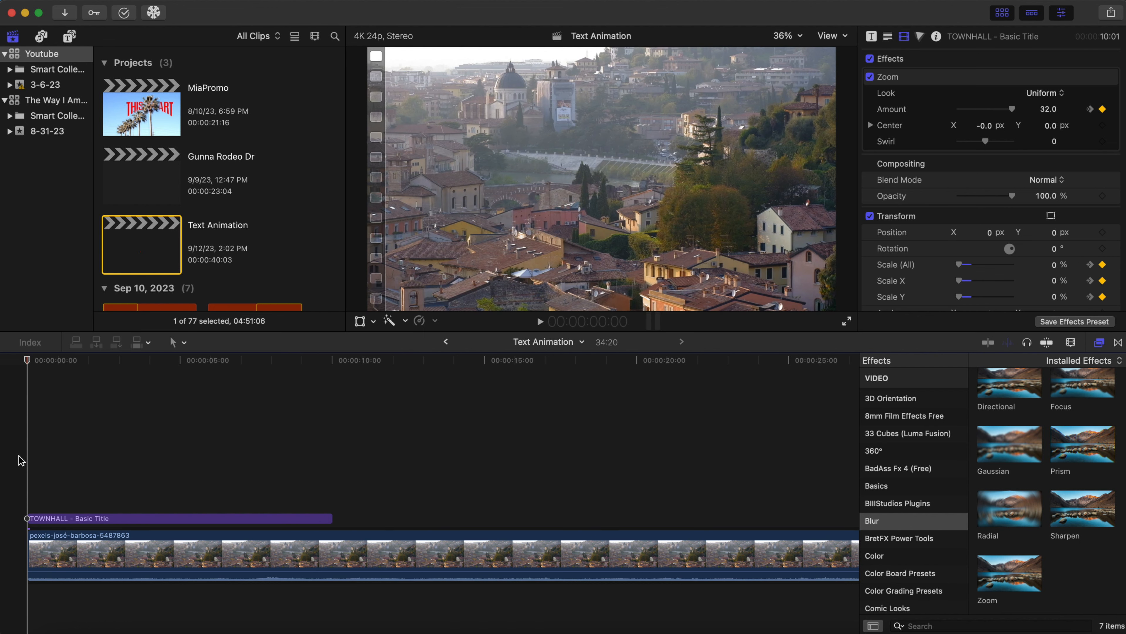
key(space)
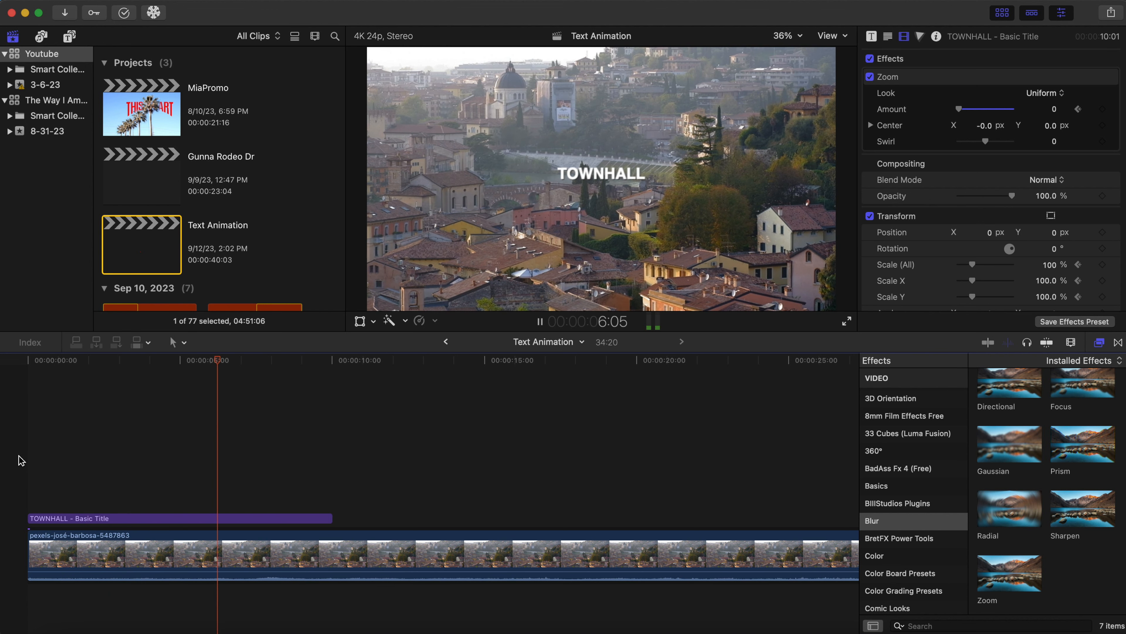
key(space)
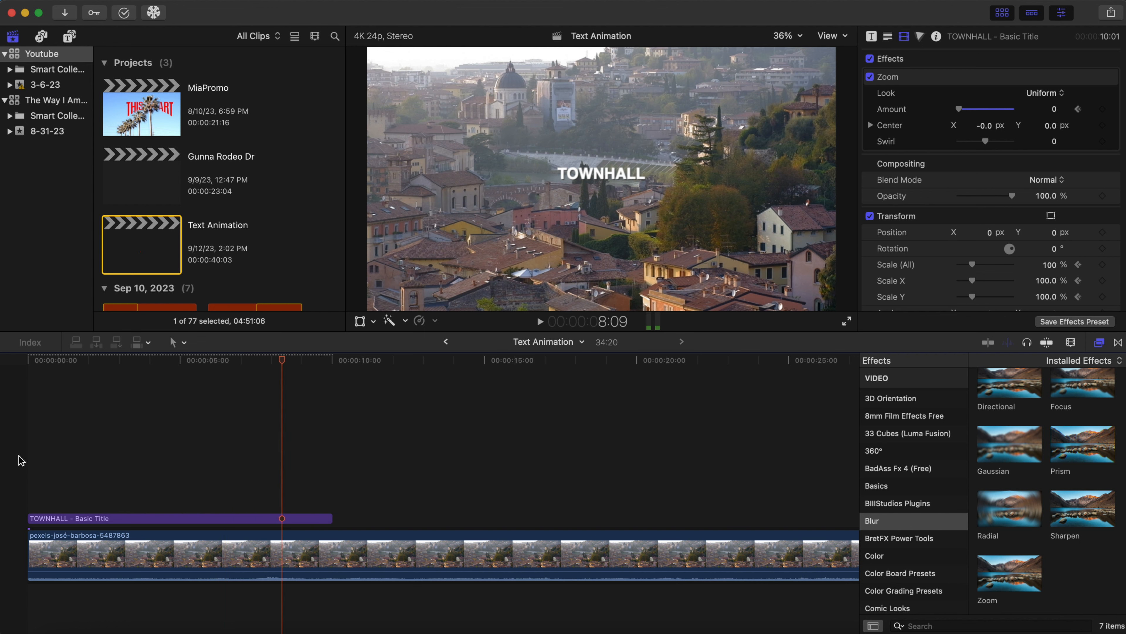
key(Home)
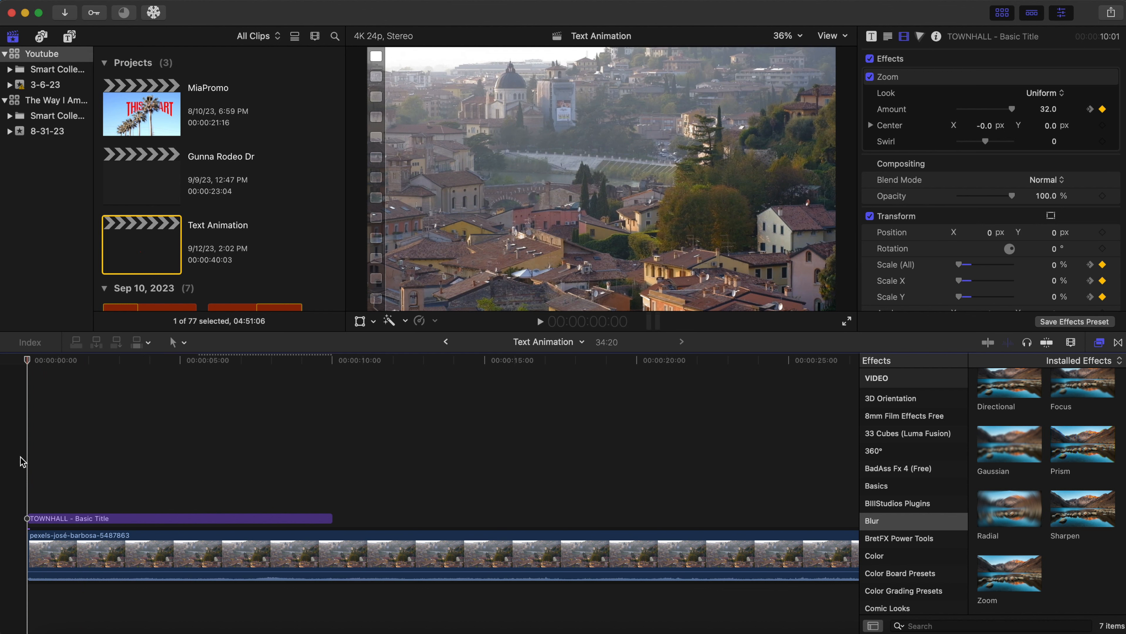
Replace the TOWNHALL title with the BIIIStudios Shock Title from My Titles at the timeline's start, and show its video parameters.
click(69, 36)
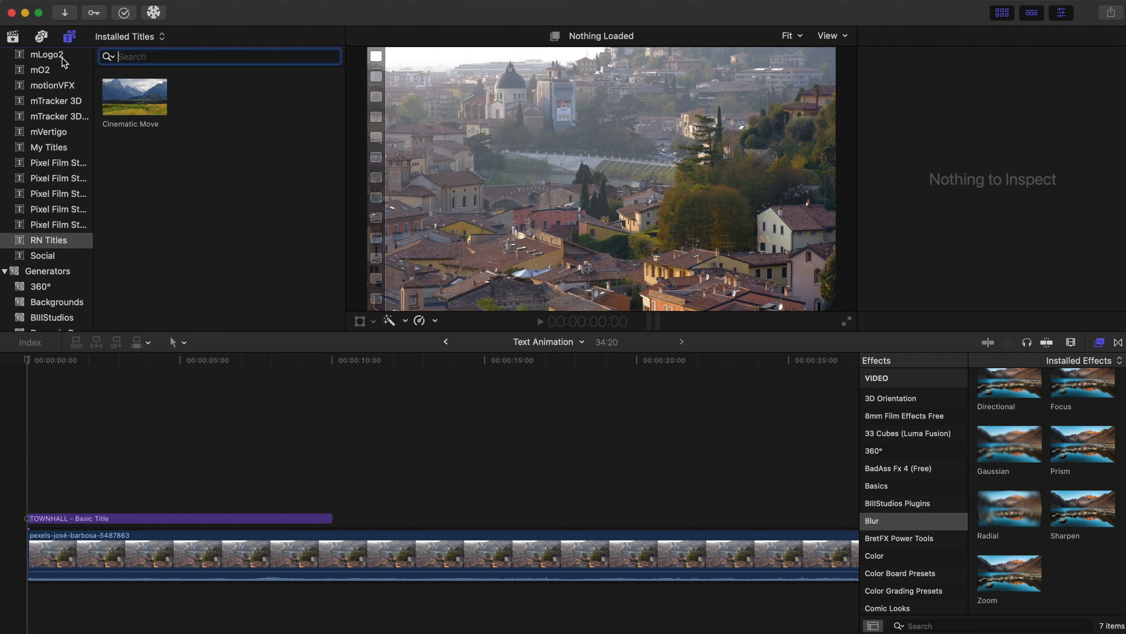
scroll(36, 181, up, 3)
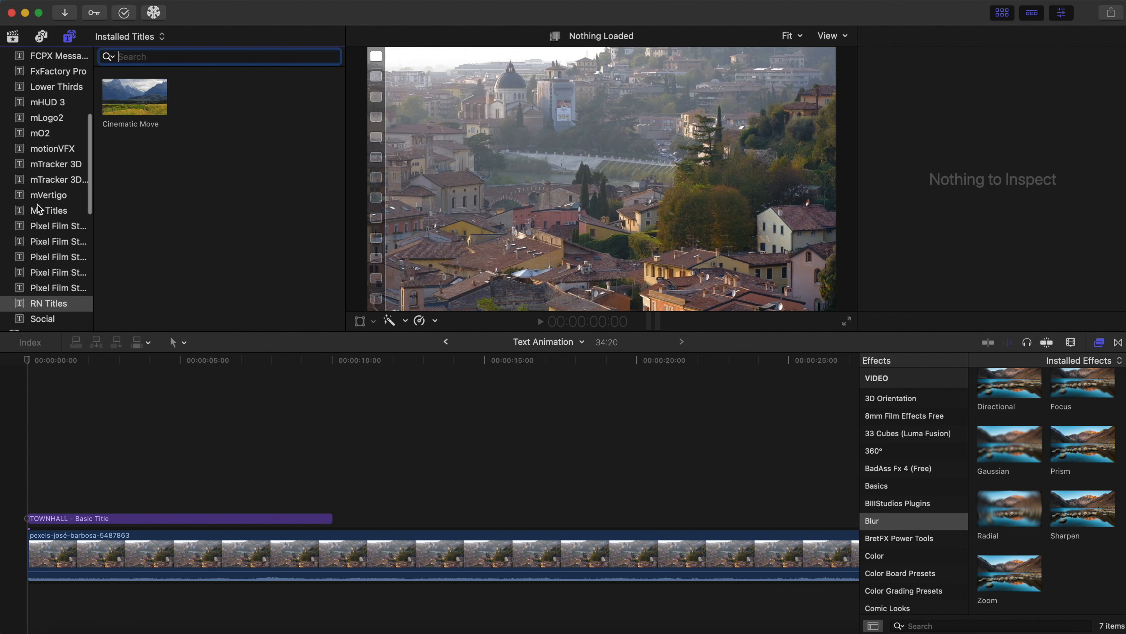
click(41, 212)
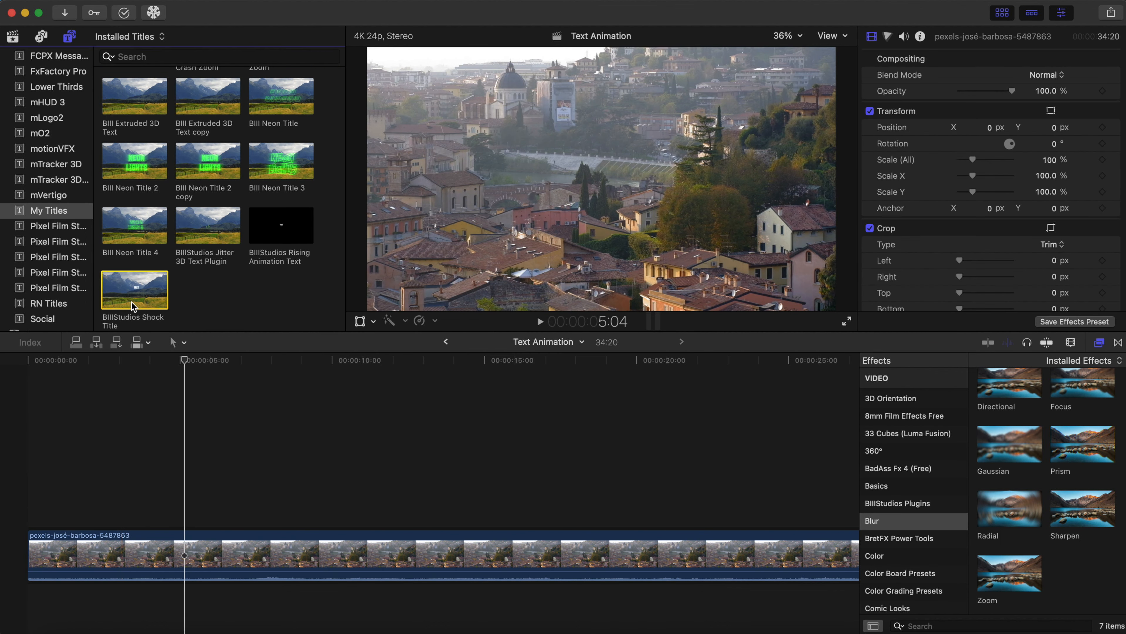
drag(134, 302, 20, 499)
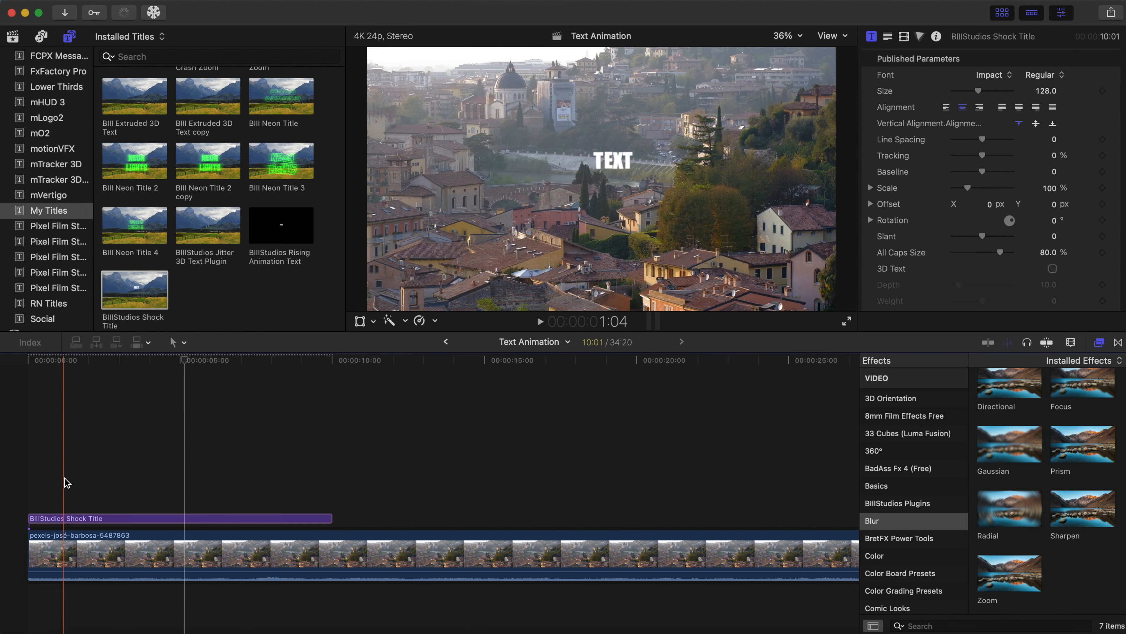
click(68, 518)
click(904, 37)
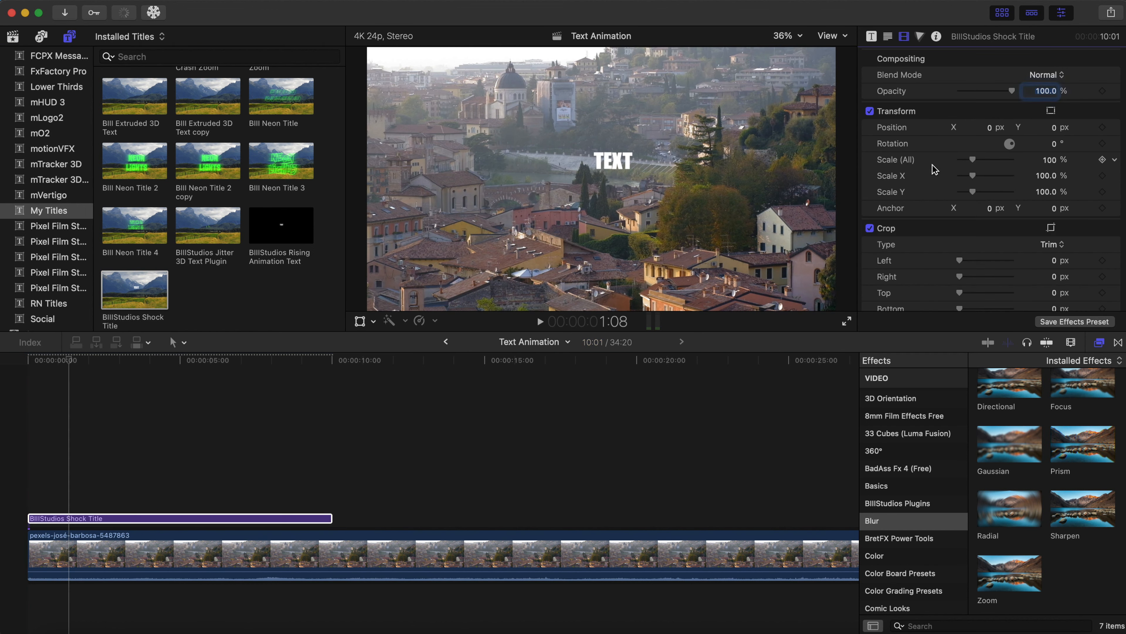
Replace the Shock Title's placeholder text with TOWNHALL.
click(888, 38)
triple_click(922, 122)
text(T)
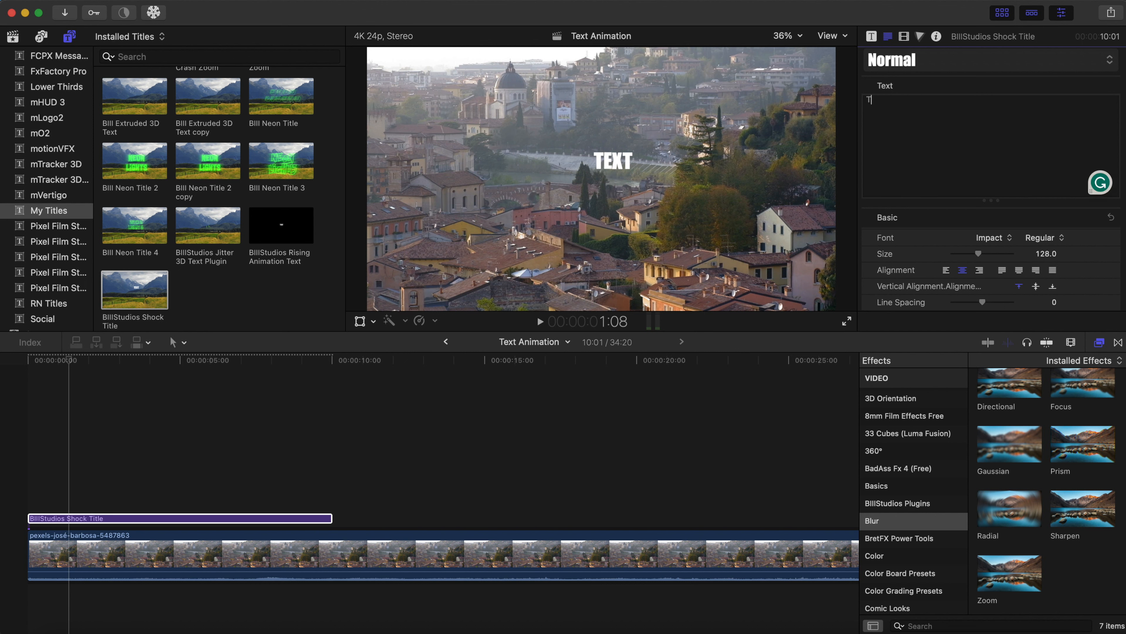
text(OWNHHALL)
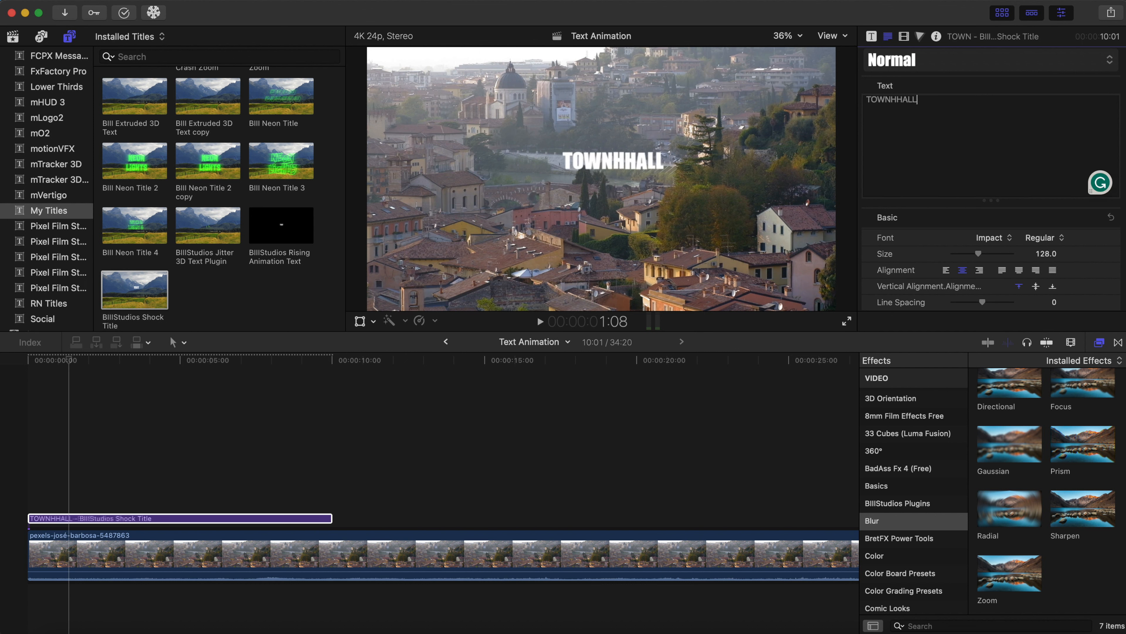
key(BackSpace)
key(BackSpace)
key(BackSpace)
key(BackSpace)
key(BackSpace)
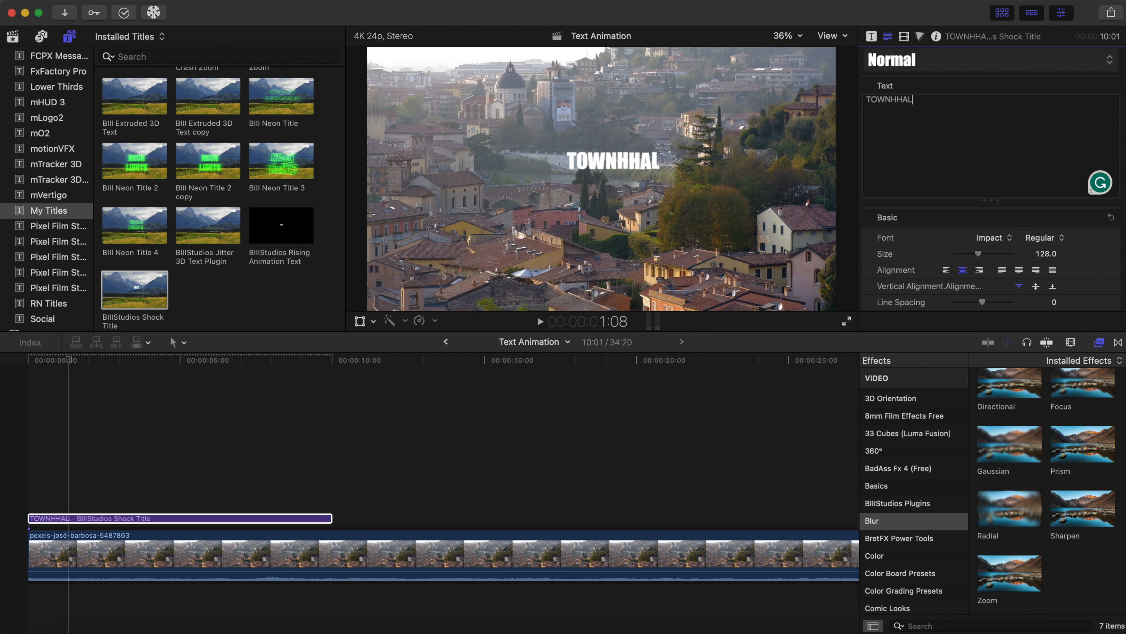
text(HALL)
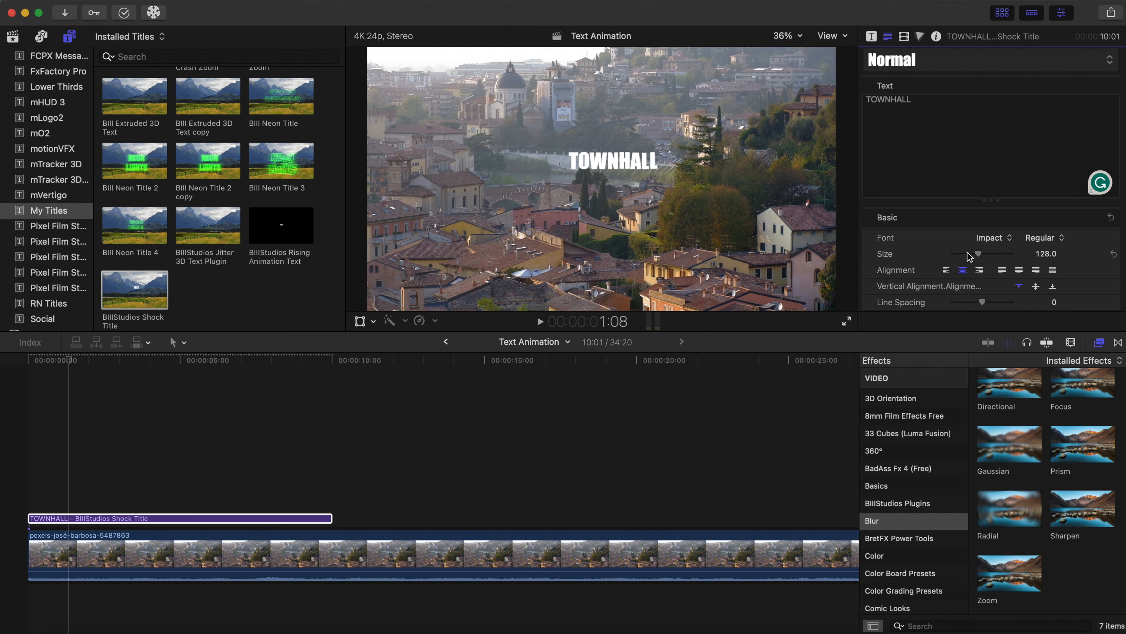
Enable the Drop Shadow on the TOWNHALL title and set its Distance to 15.0.
scroll(985, 257, down, 10)
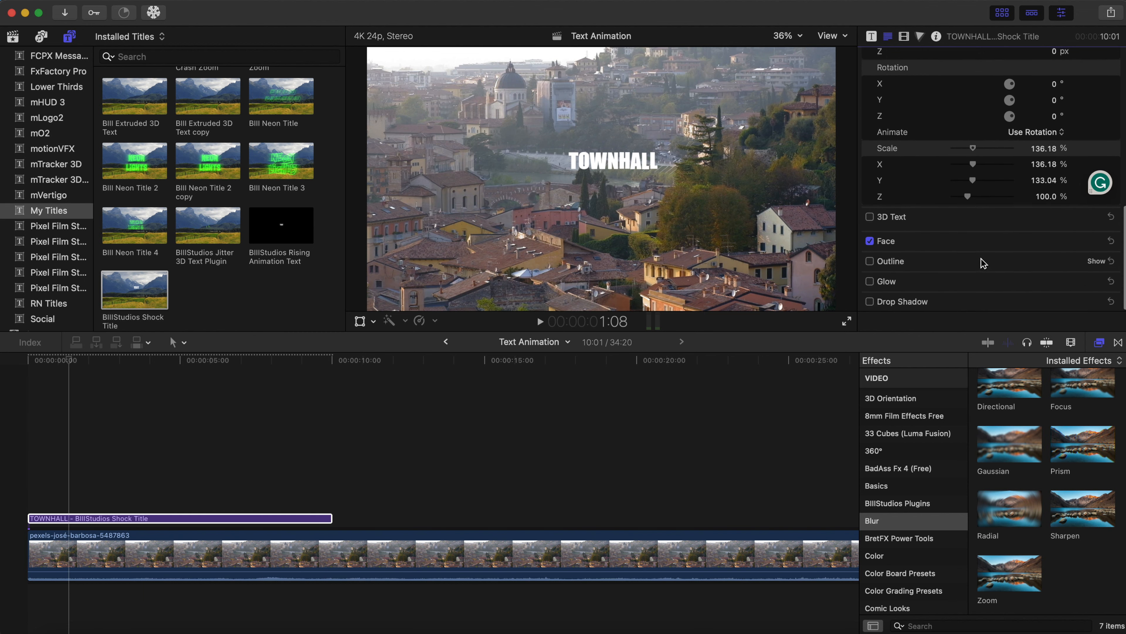
click(870, 303)
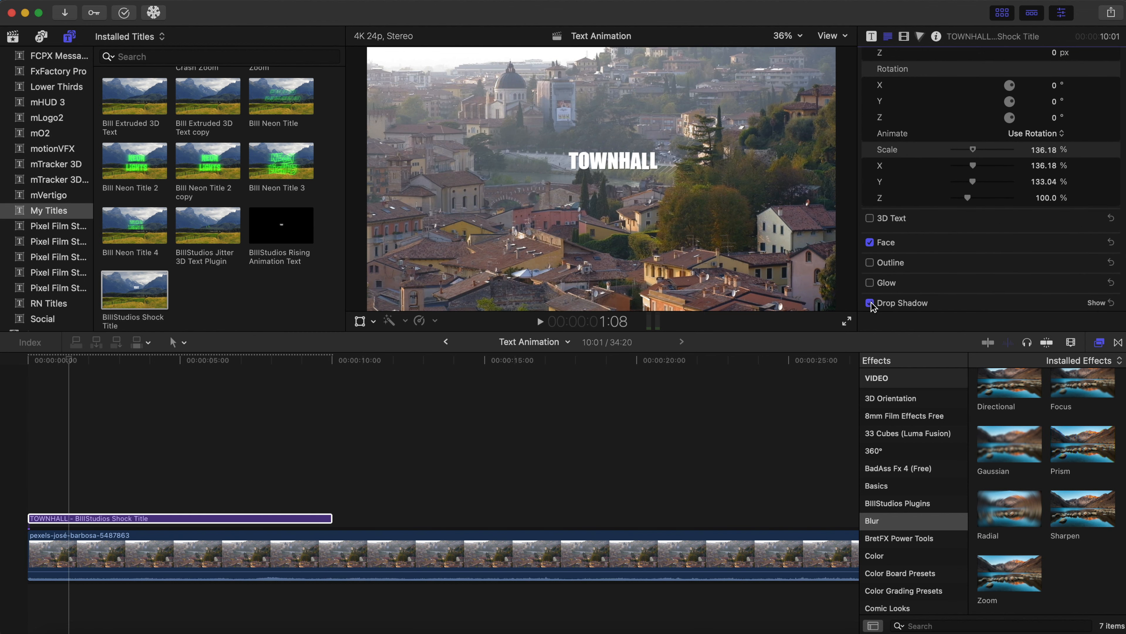
scroll(1012, 270, down, 2)
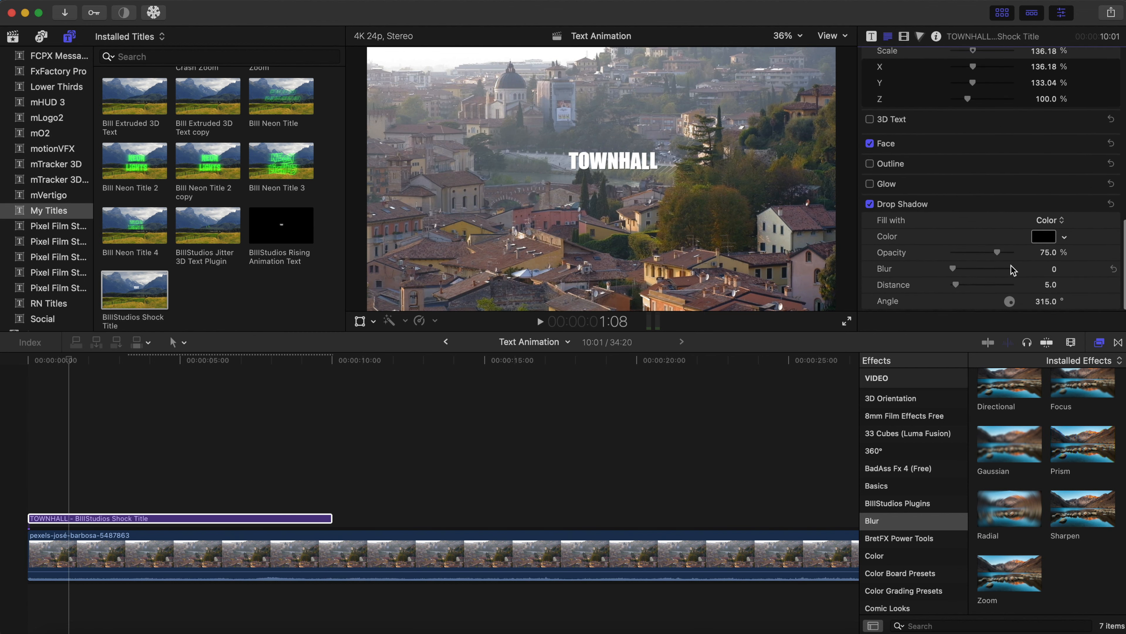
drag(958, 285, 963, 284)
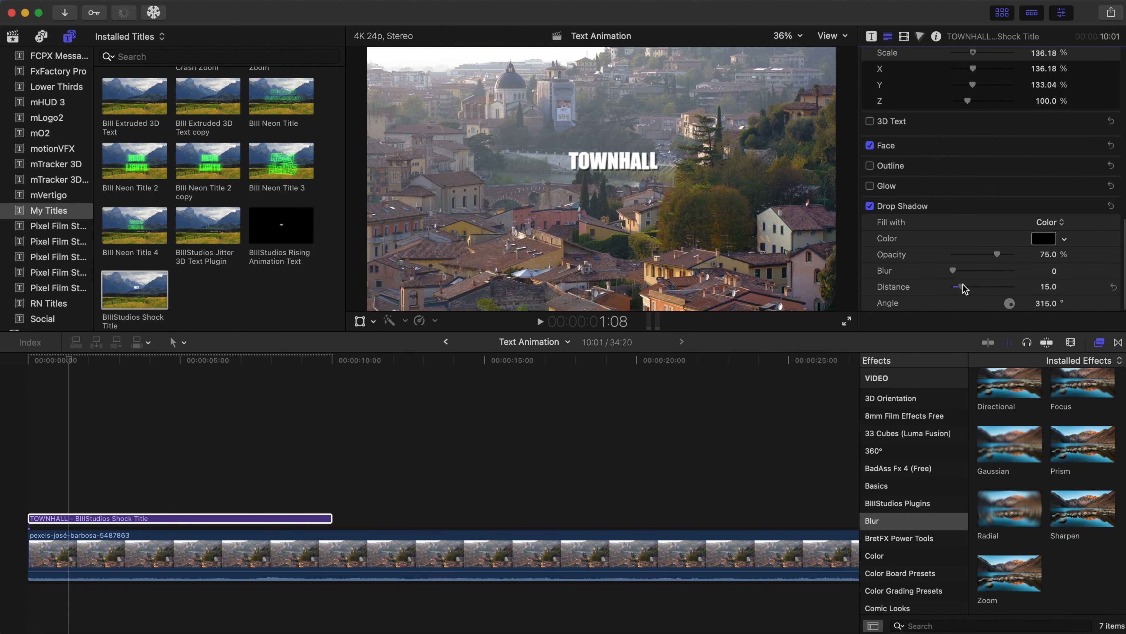
scroll(980, 166, up, 10)
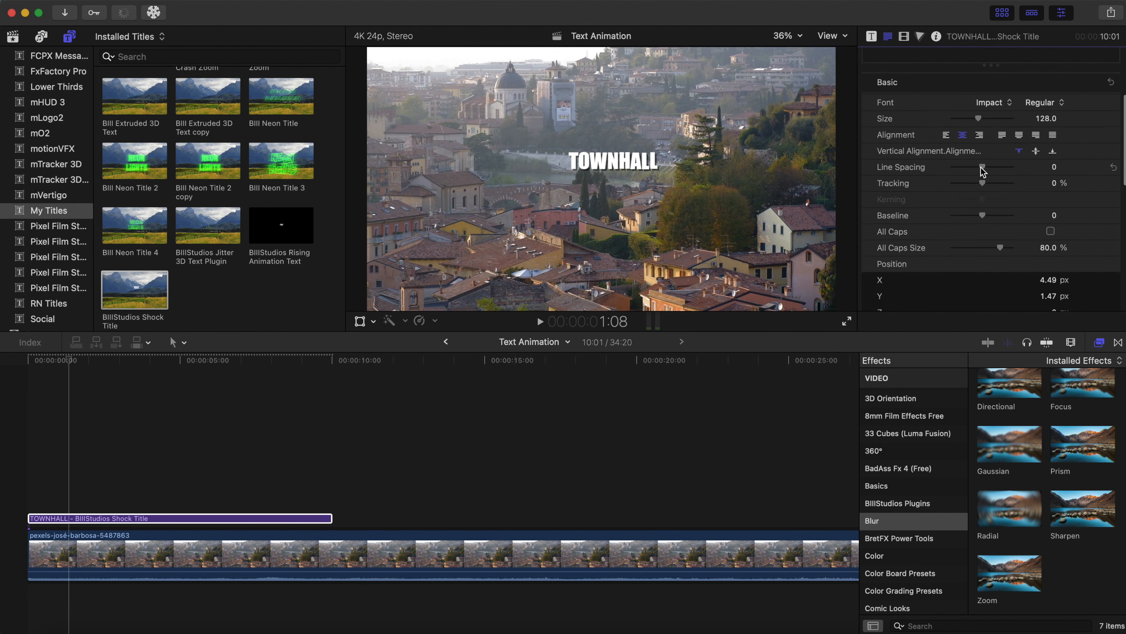
Examine the Shock Title's published parameters, play its animation from the timeline start, and return to the start.
click(872, 36)
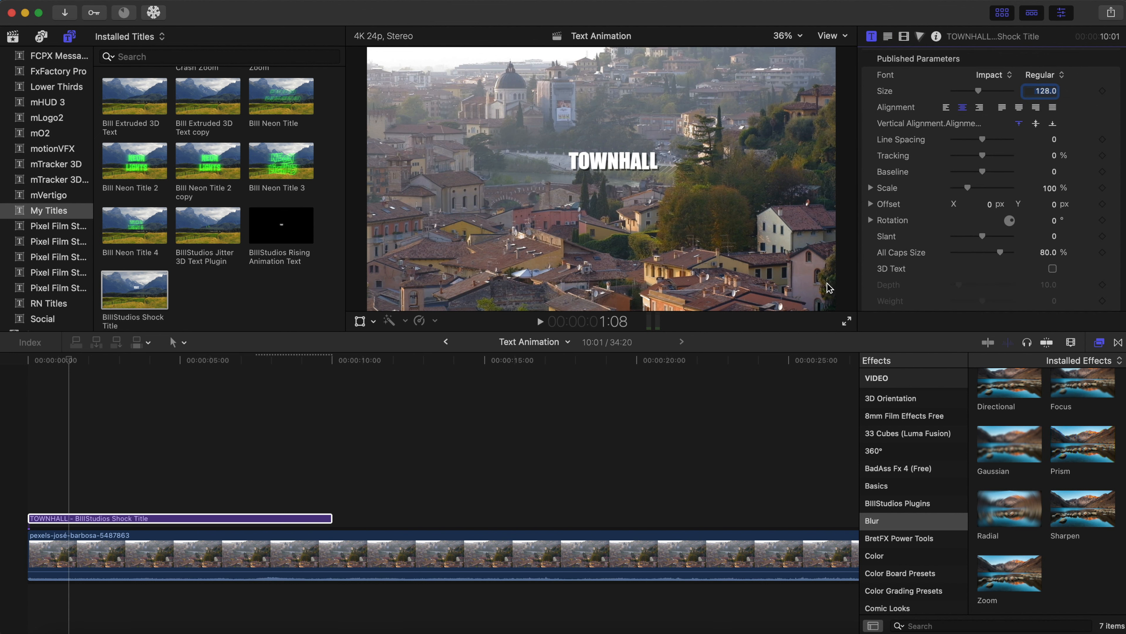
scroll(956, 255, down, 5)
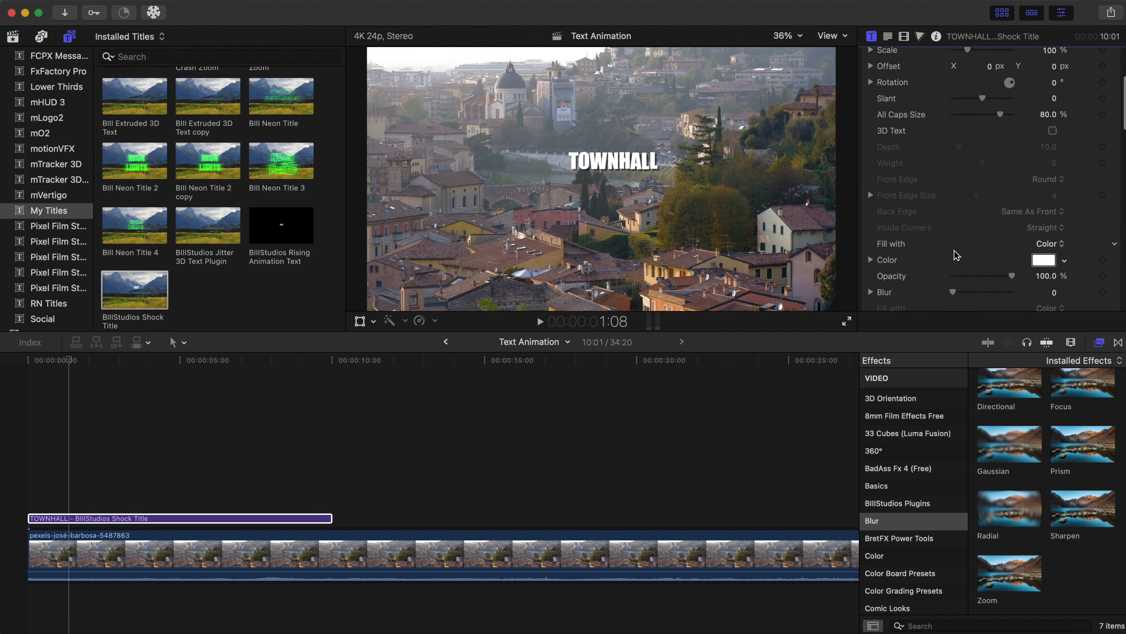
scroll(955, 255, down, 4)
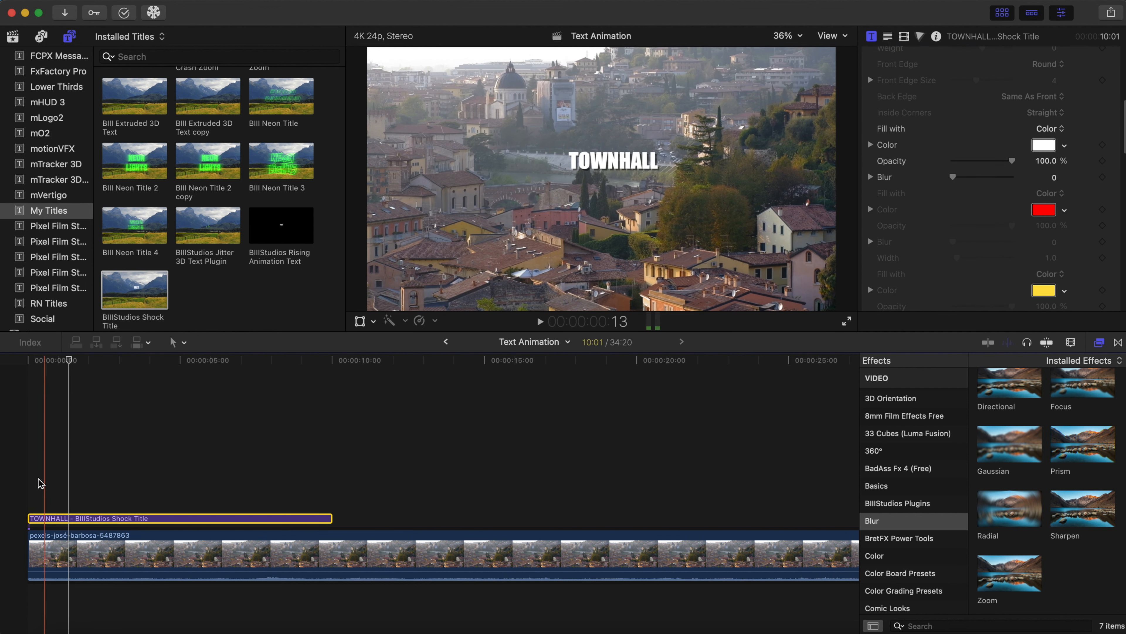
click(20, 474)
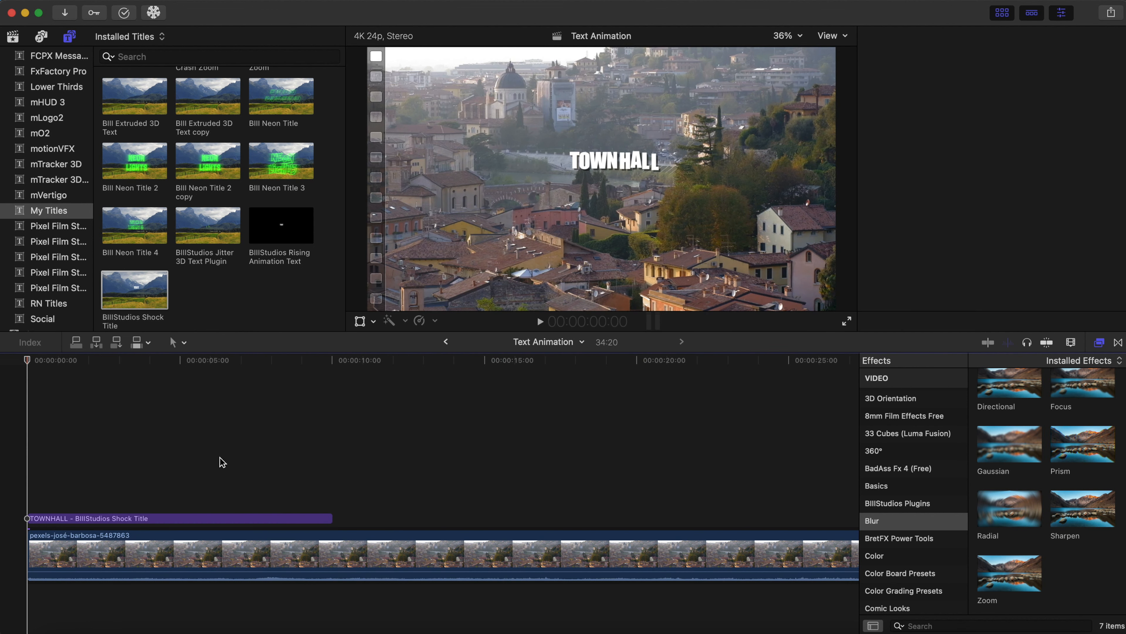
key(c)
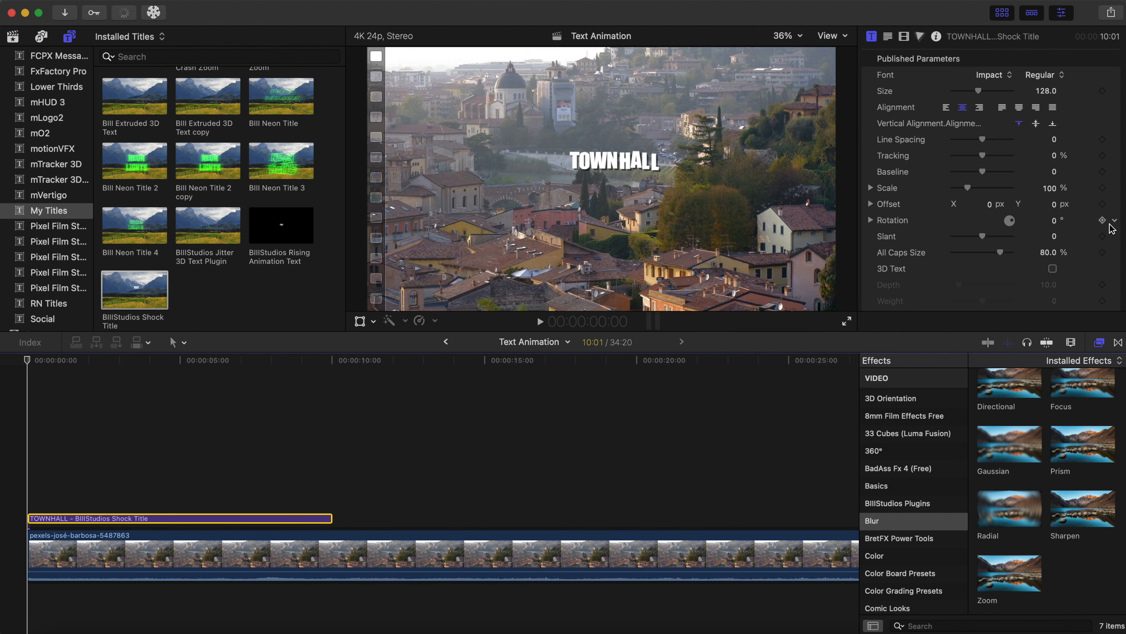
scroll(955, 179, down, 15)
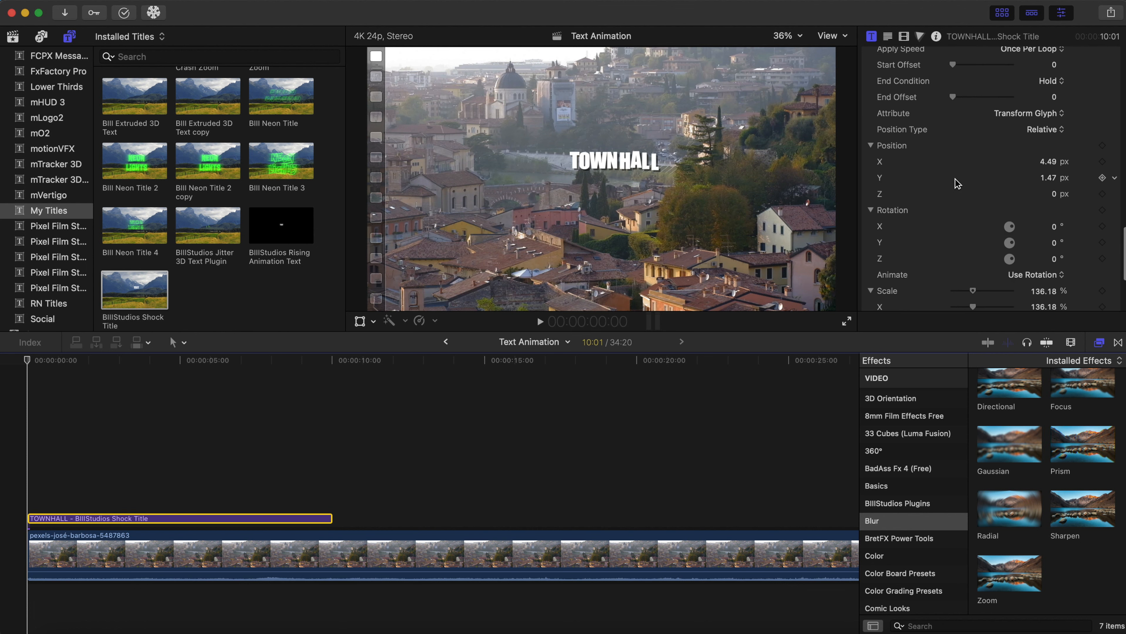
scroll(954, 179, down, 10)
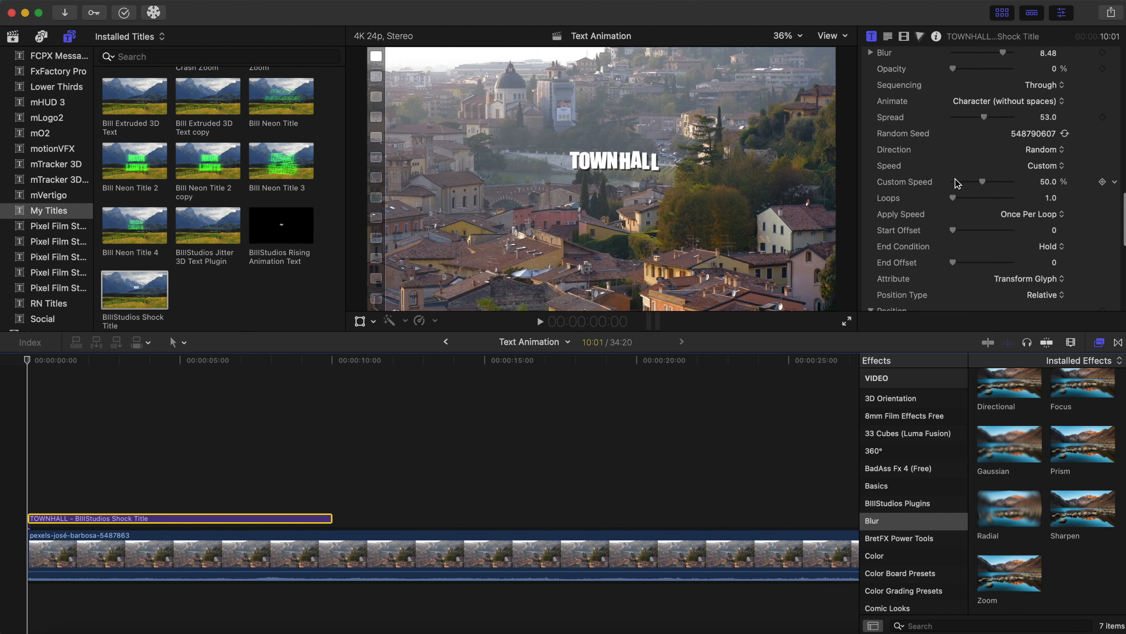
scroll(954, 179, up, 6)
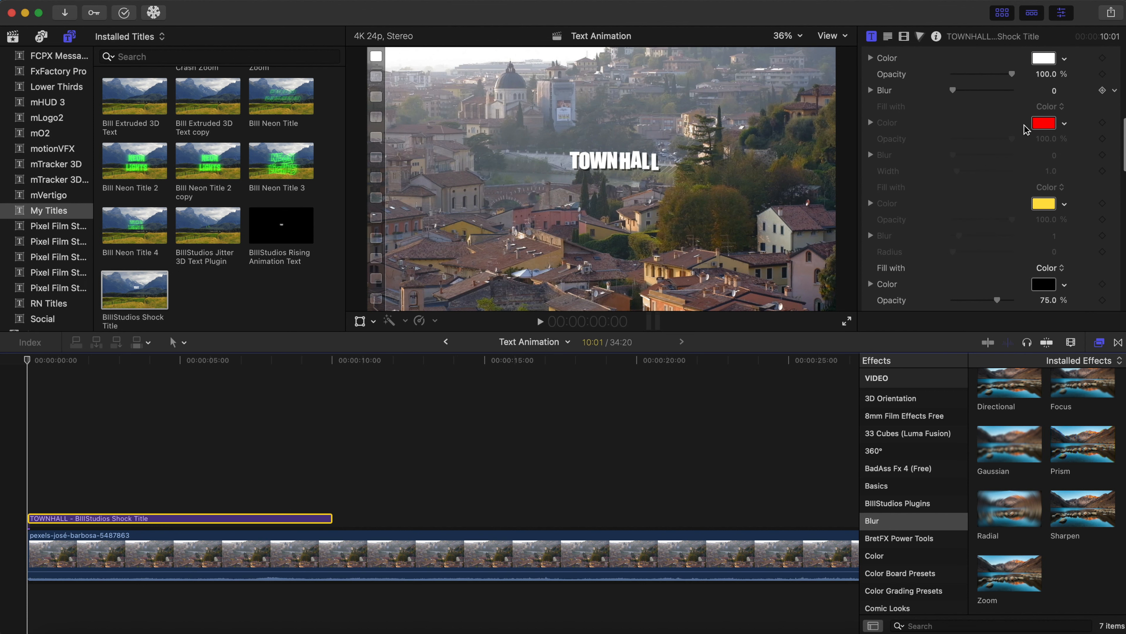
scroll(1012, 95, down, 10)
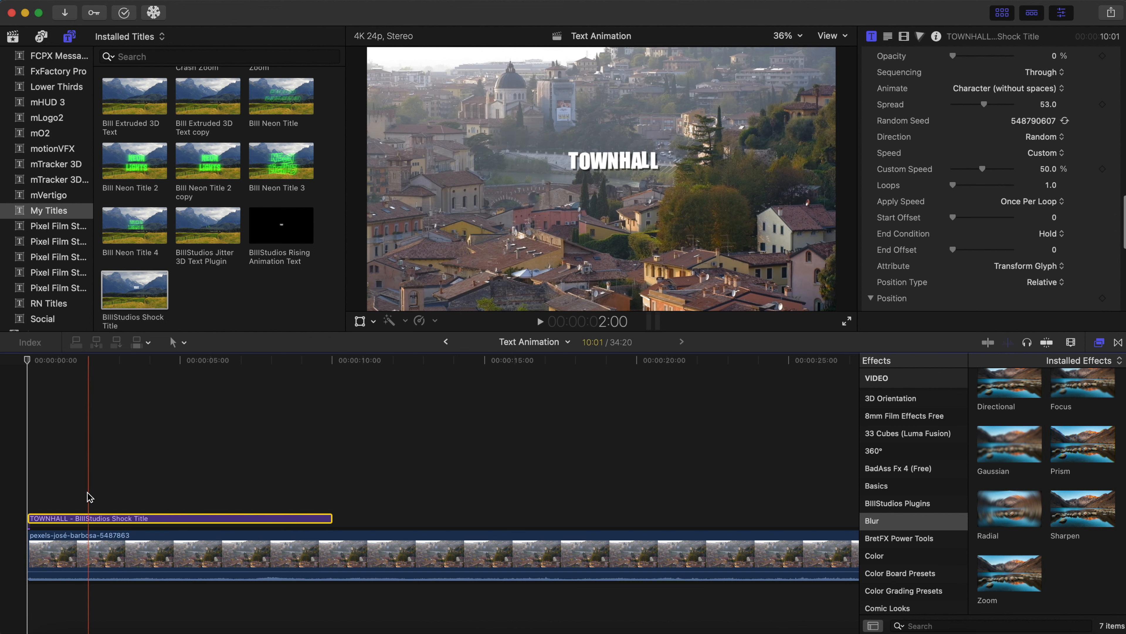
key(space)
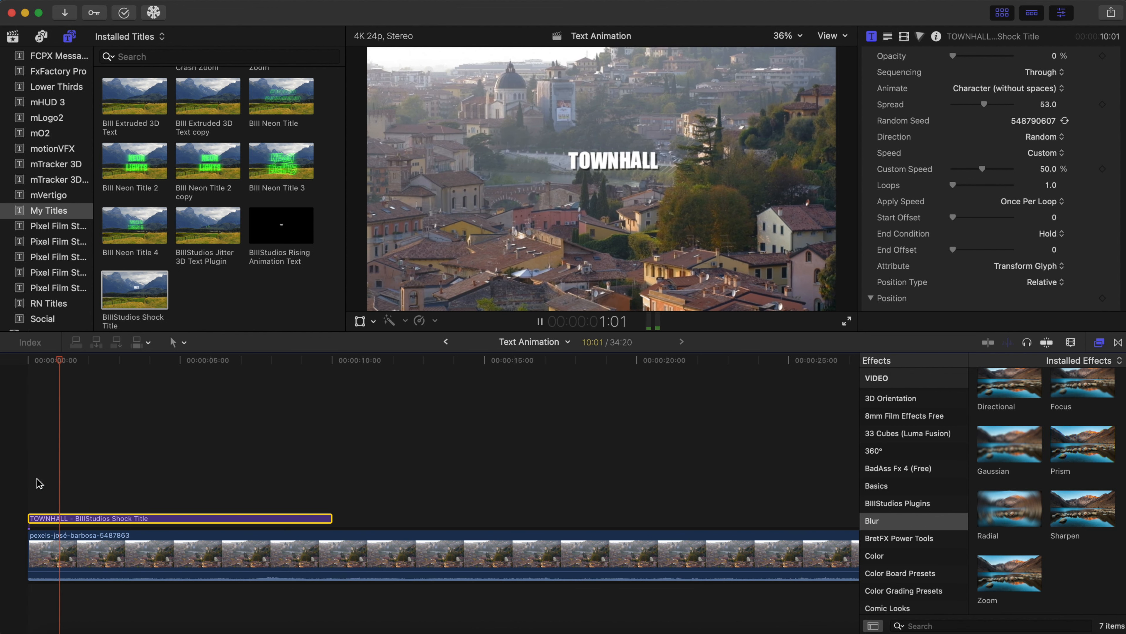
click(16, 481)
Keyframe the title's published Position Y from -65.84 px at the start to -6.48 px at 0:14.
scroll(959, 270, down, 10)
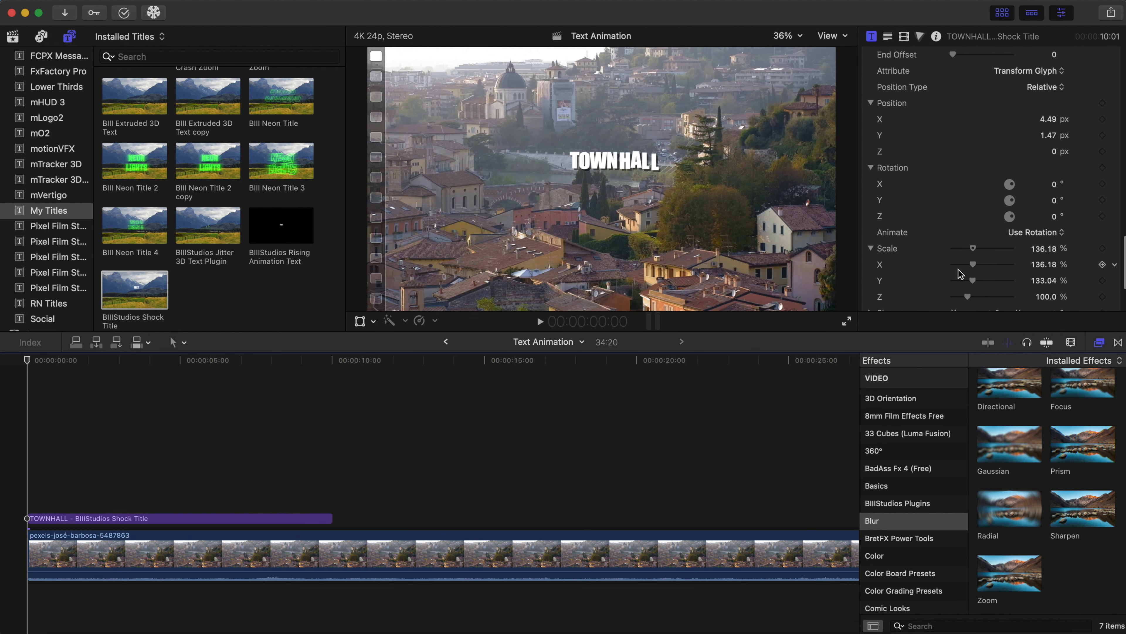
scroll(1069, 173, down, 3)
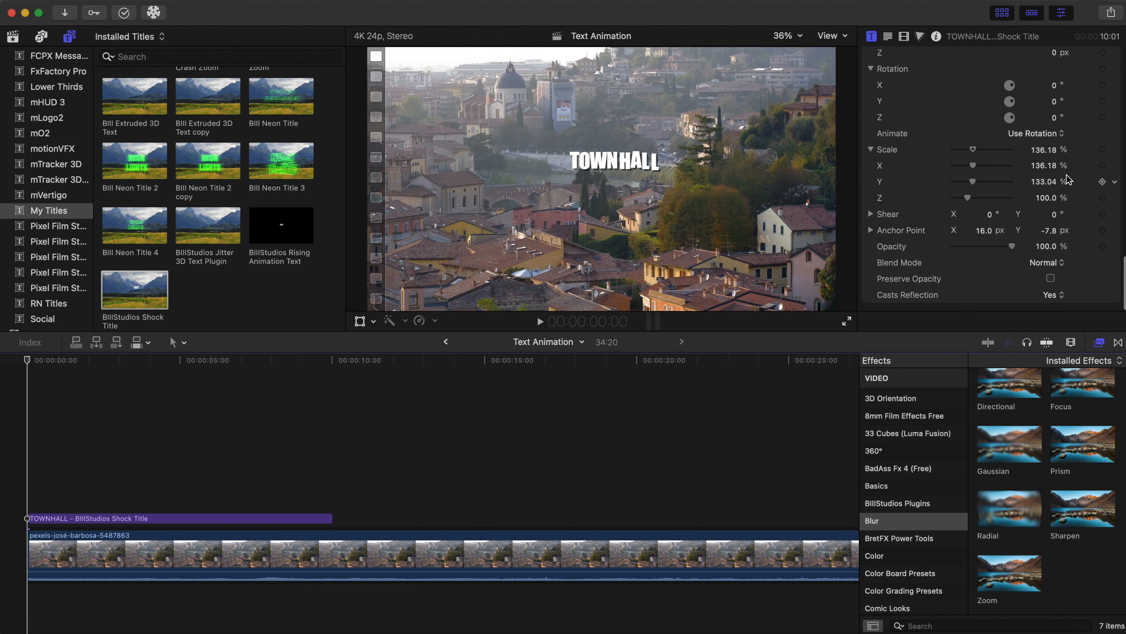
scroll(1069, 178, up, 3)
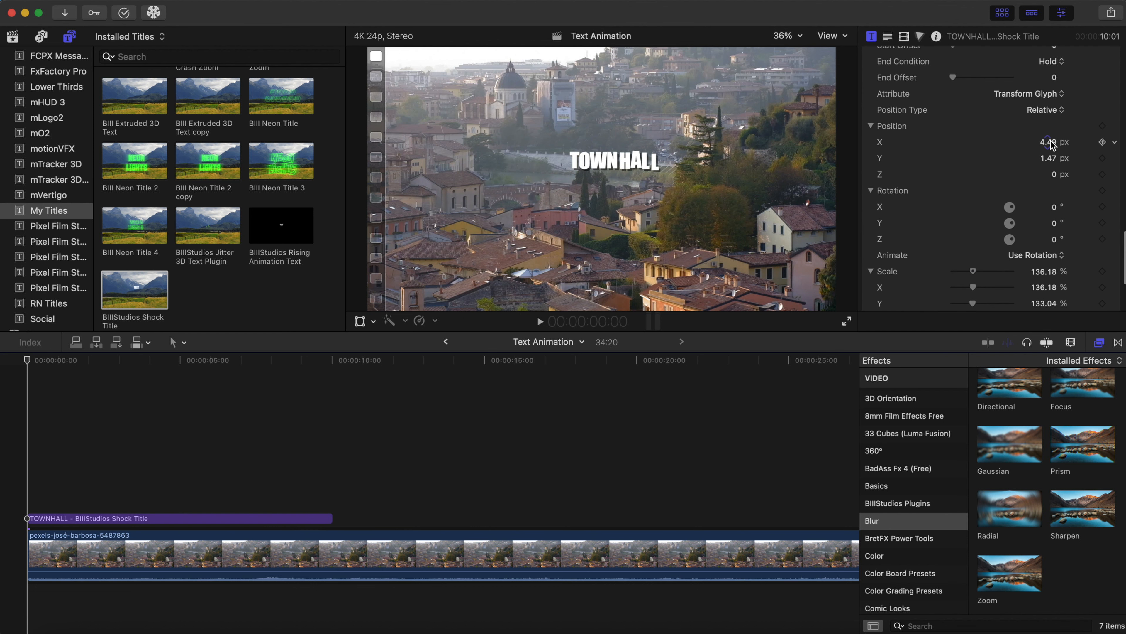
drag(1049, 159, 1049, 213)
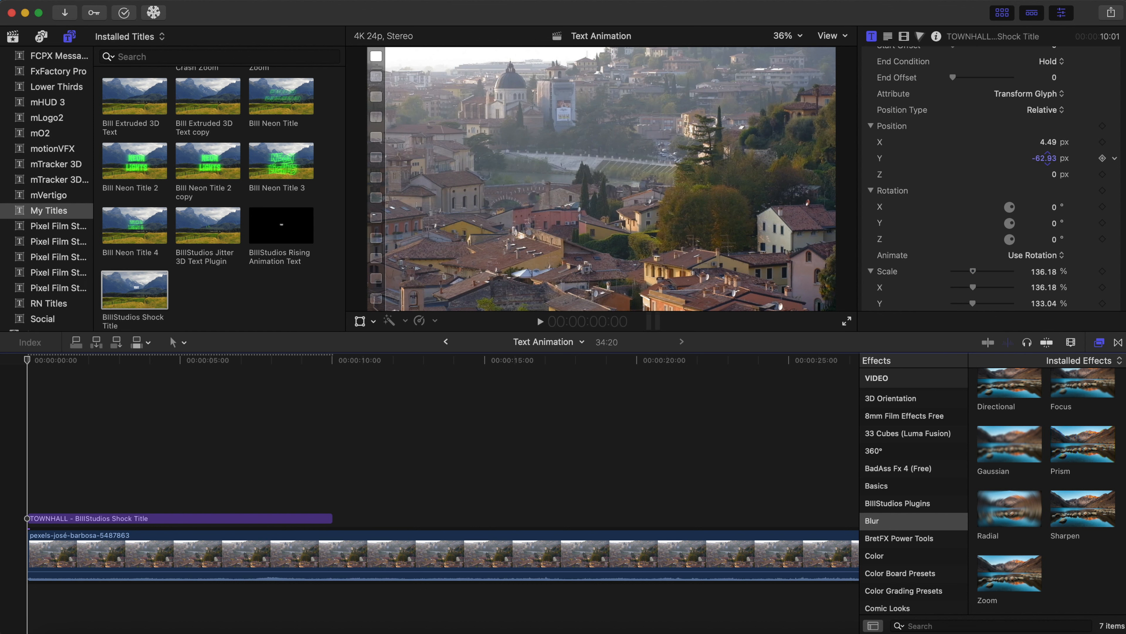
click(1103, 159)
drag(27, 360, 45, 367)
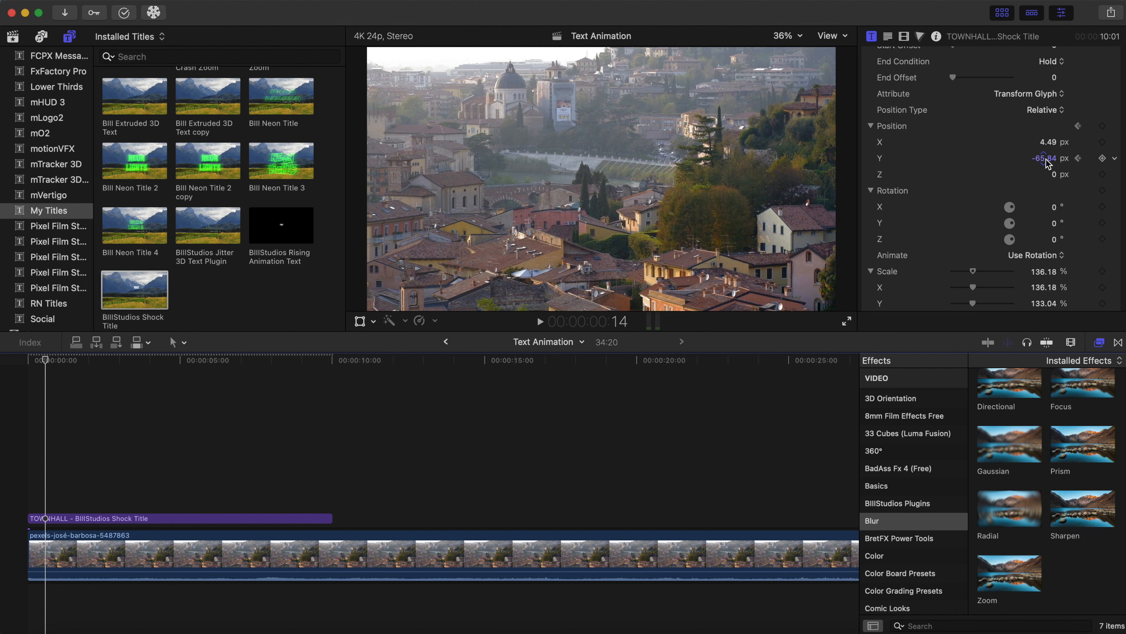
drag(1044, 158, 1047, 163)
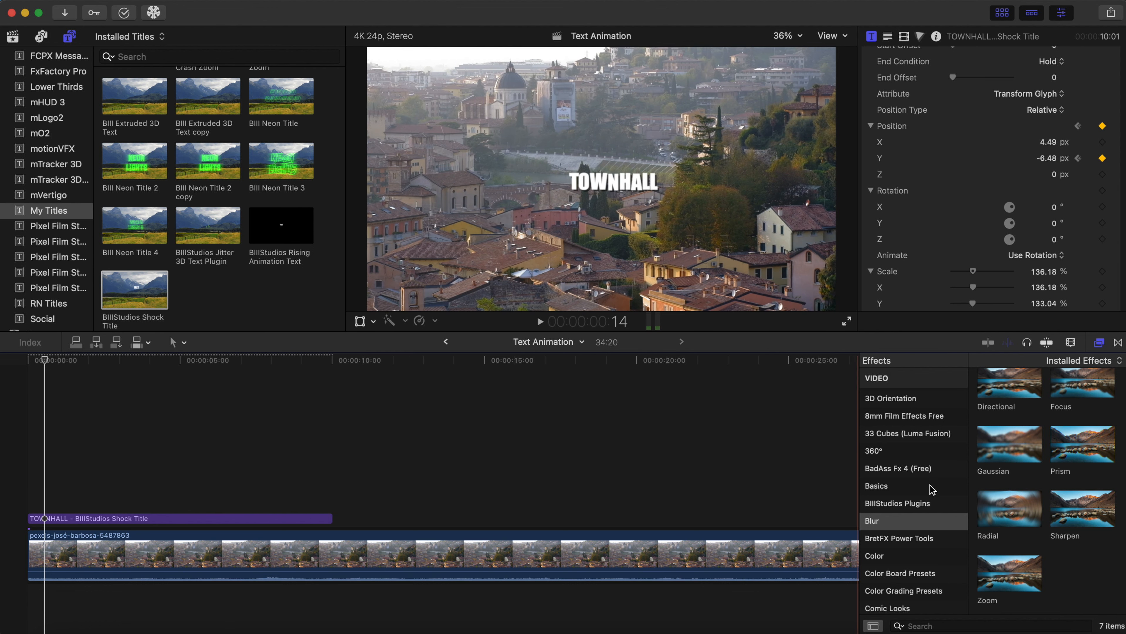
Apply the Directional blur to the TOWNHALL title and set its Angle to 92.0° and Amount to 38.0.
drag(1000, 396, 274, 525)
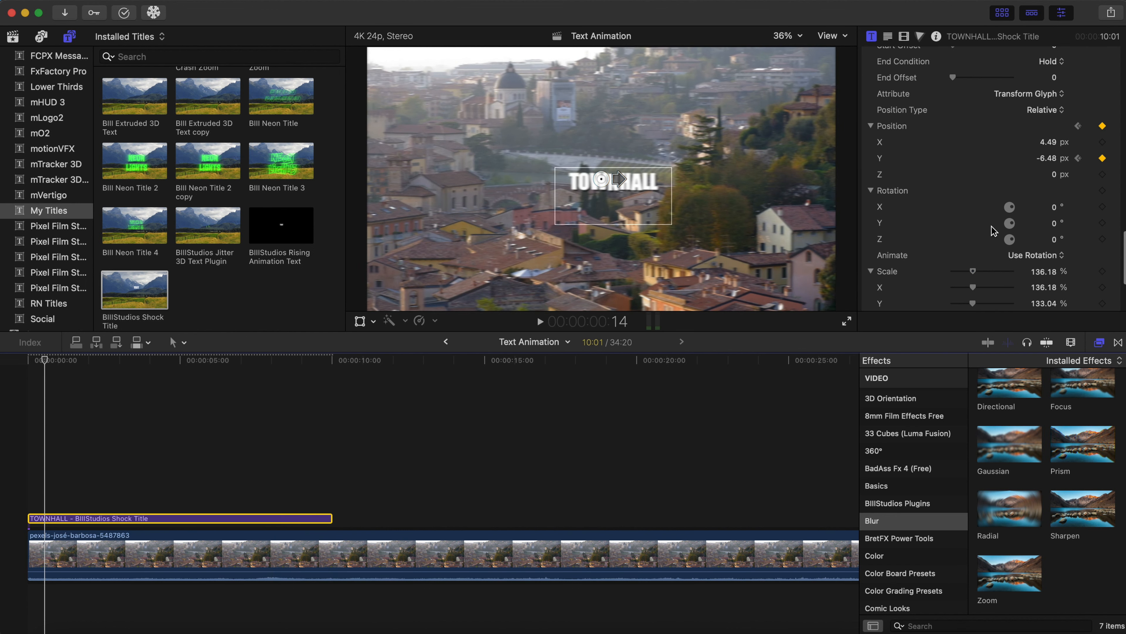
scroll(992, 226, up, 10)
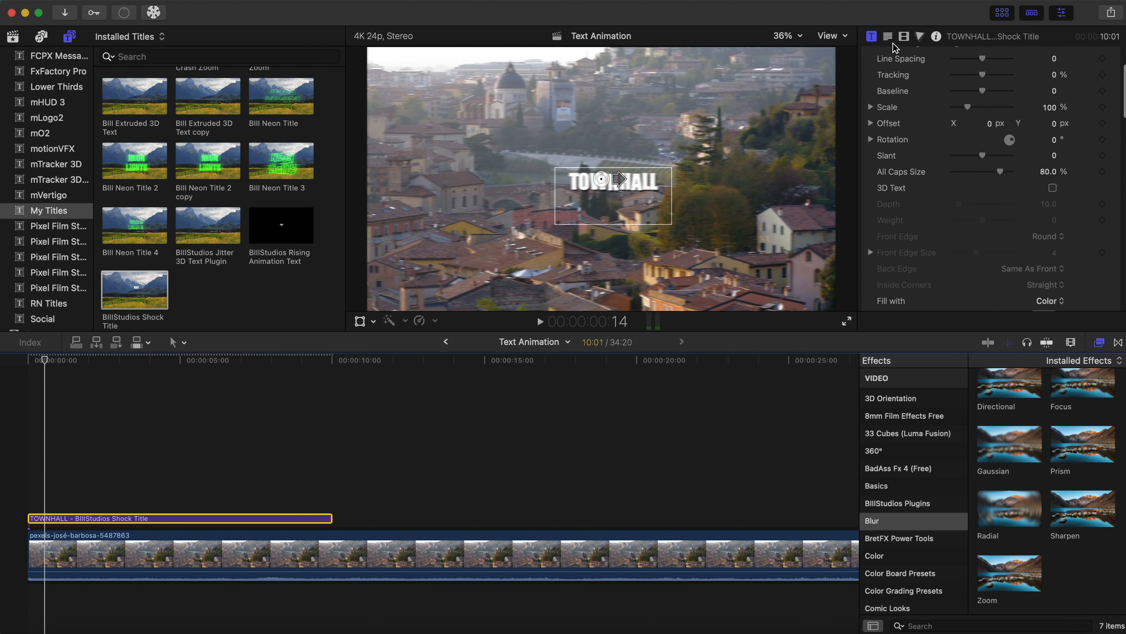
click(903, 36)
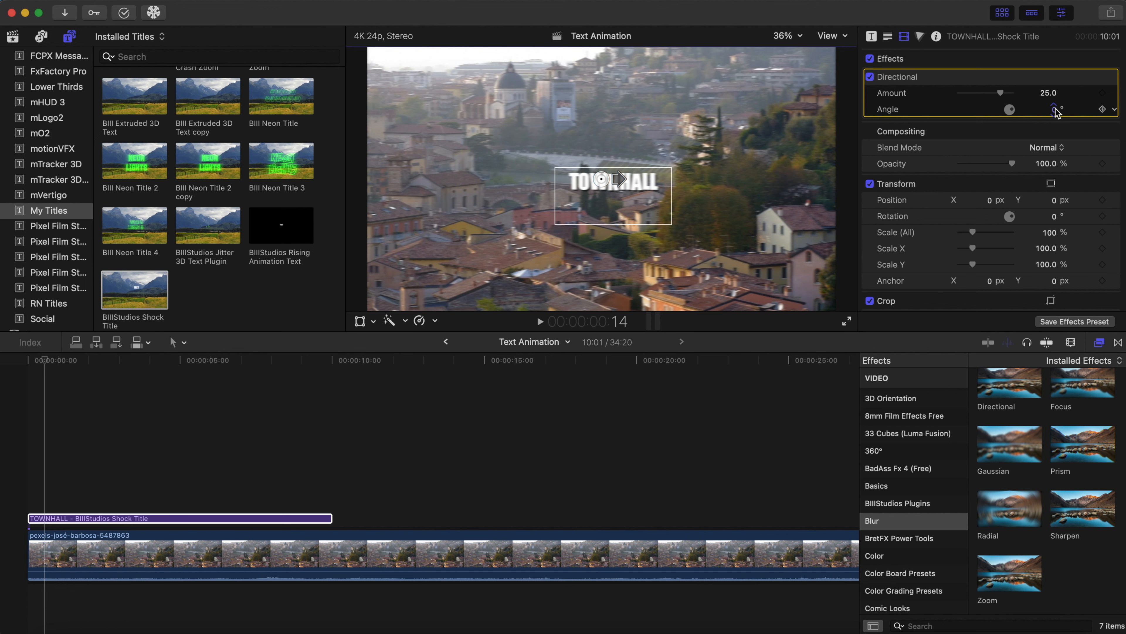
drag(1055, 110, 1054, 109)
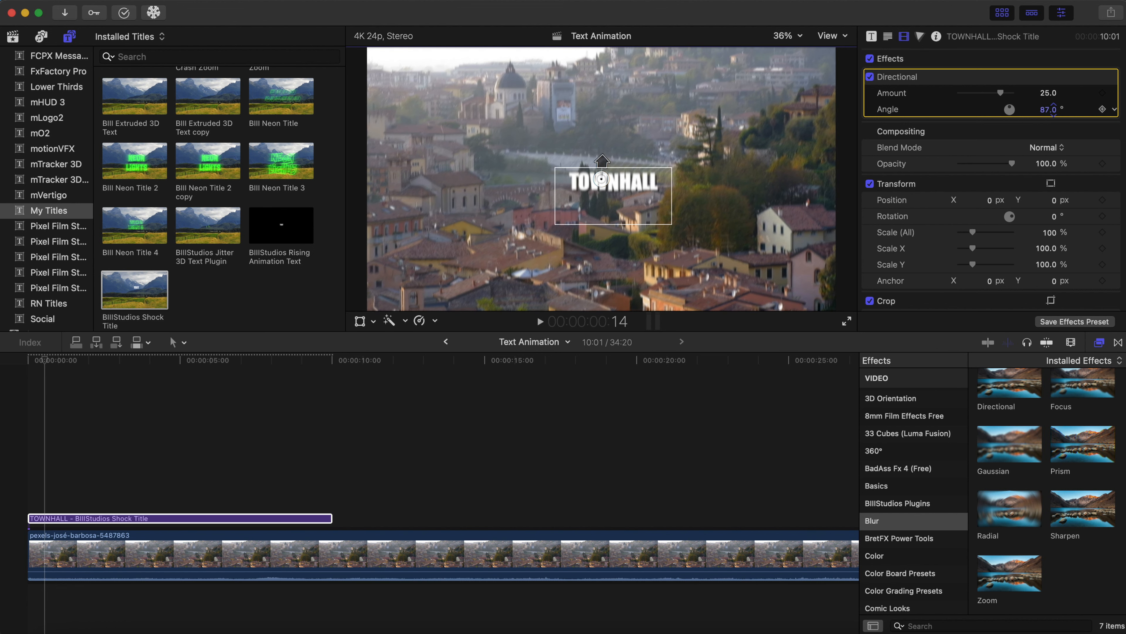
drag(1054, 109, 1053, 109)
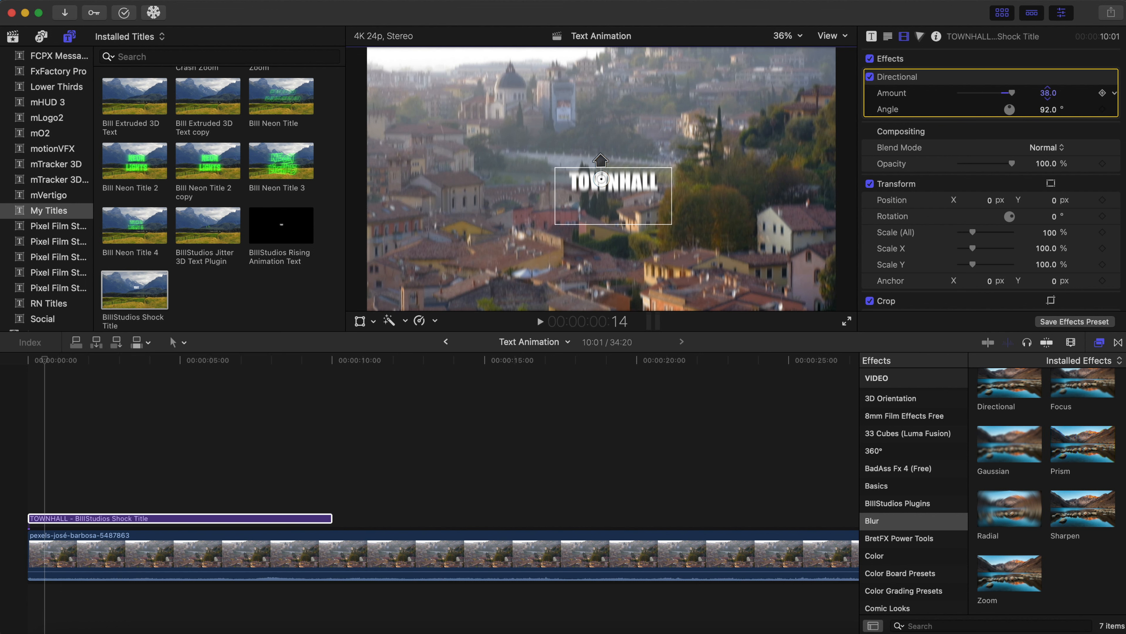
drag(1048, 92, 1047, 93)
Keyframe the TOWNHALL title's Directional blur Amount from 38.0 at the timeline start to 5.0 at 0:17.
click(1, 507)
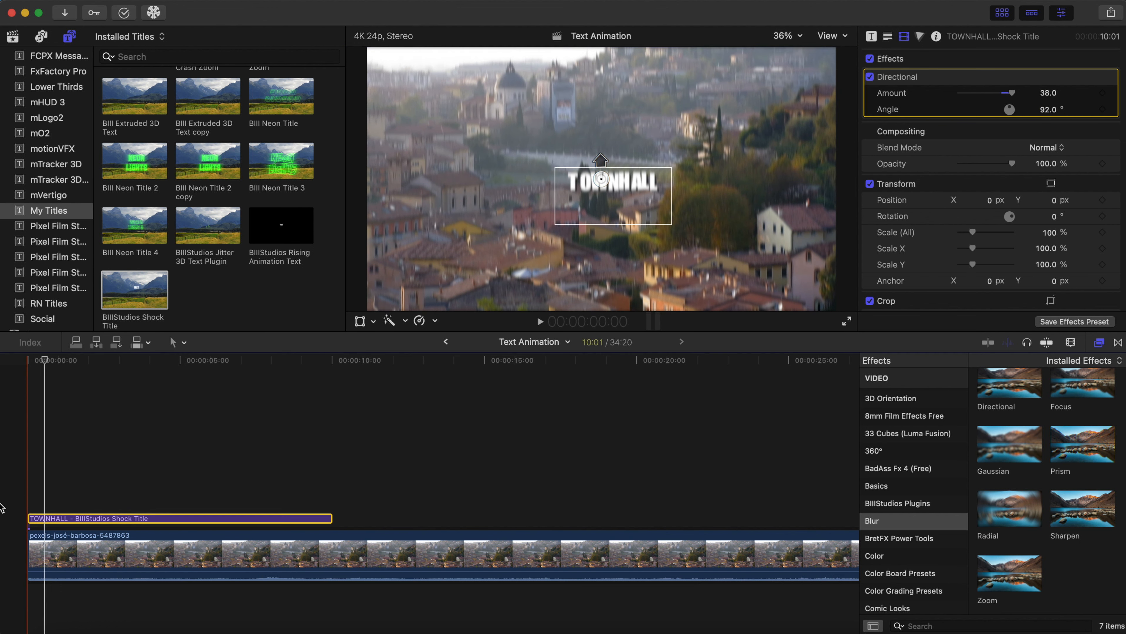
drag(32, 362, 0, 362)
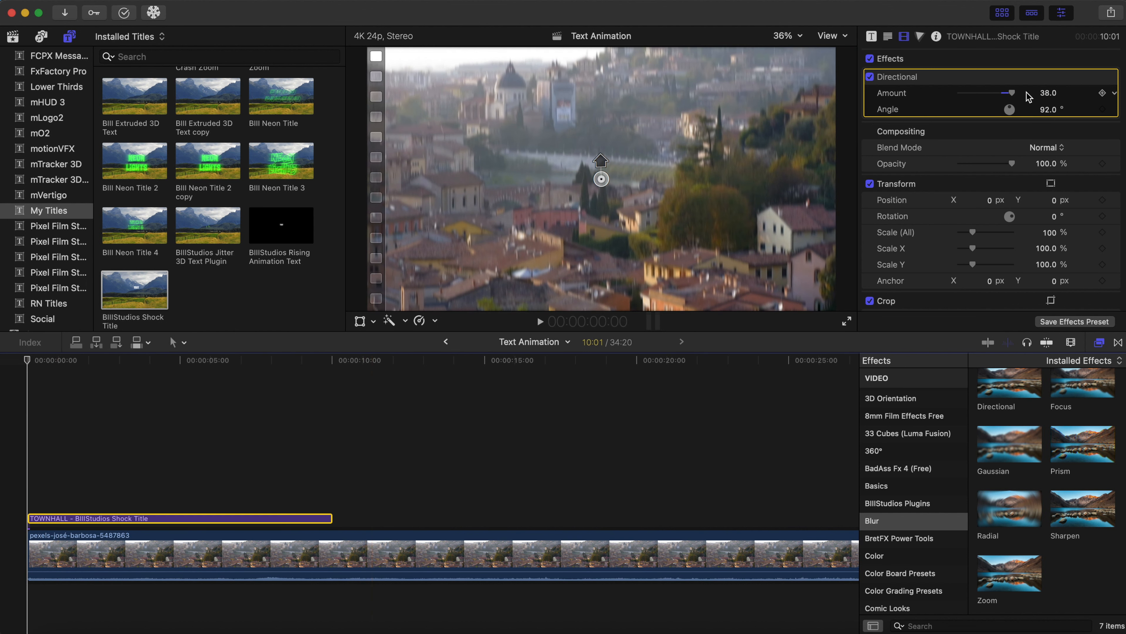
mouse_move(1094, 99)
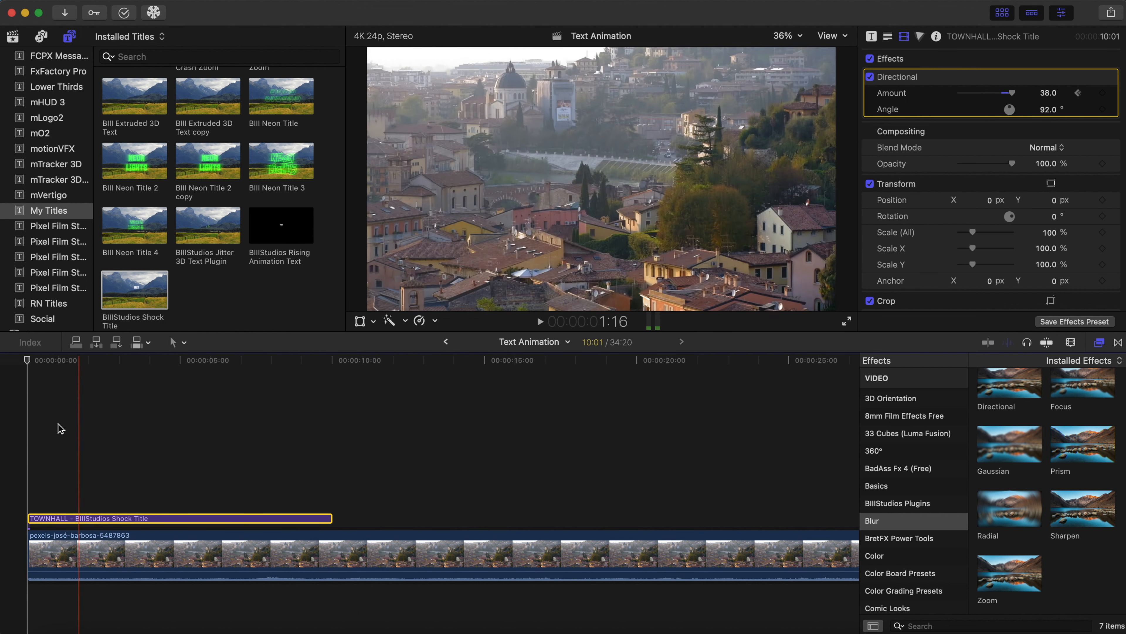
drag(28, 361, 50, 364)
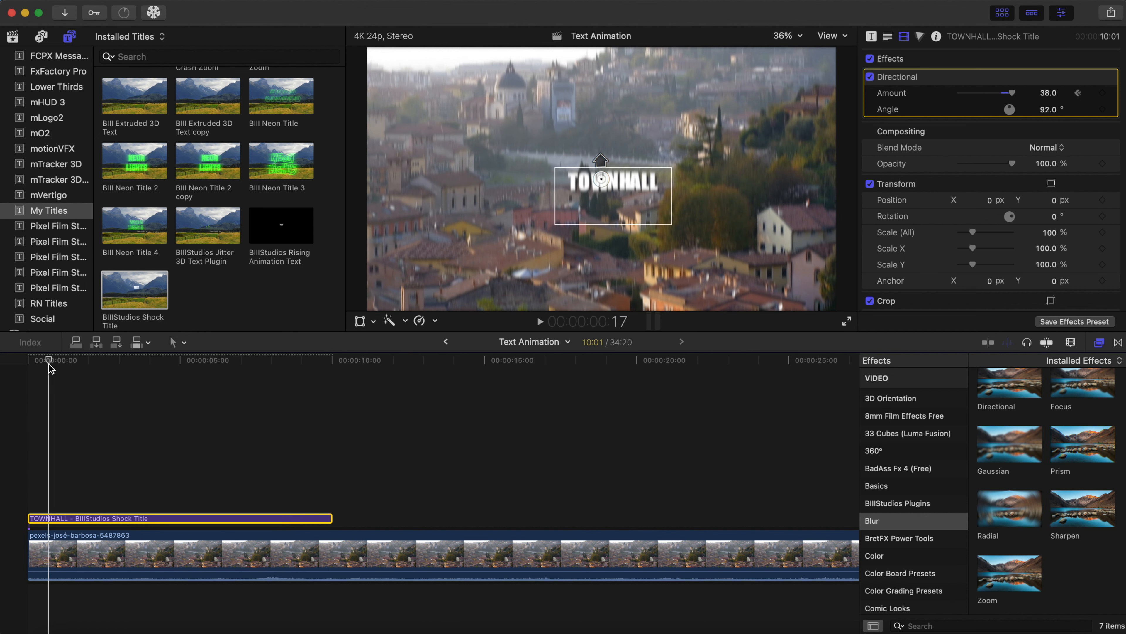
click(1048, 93)
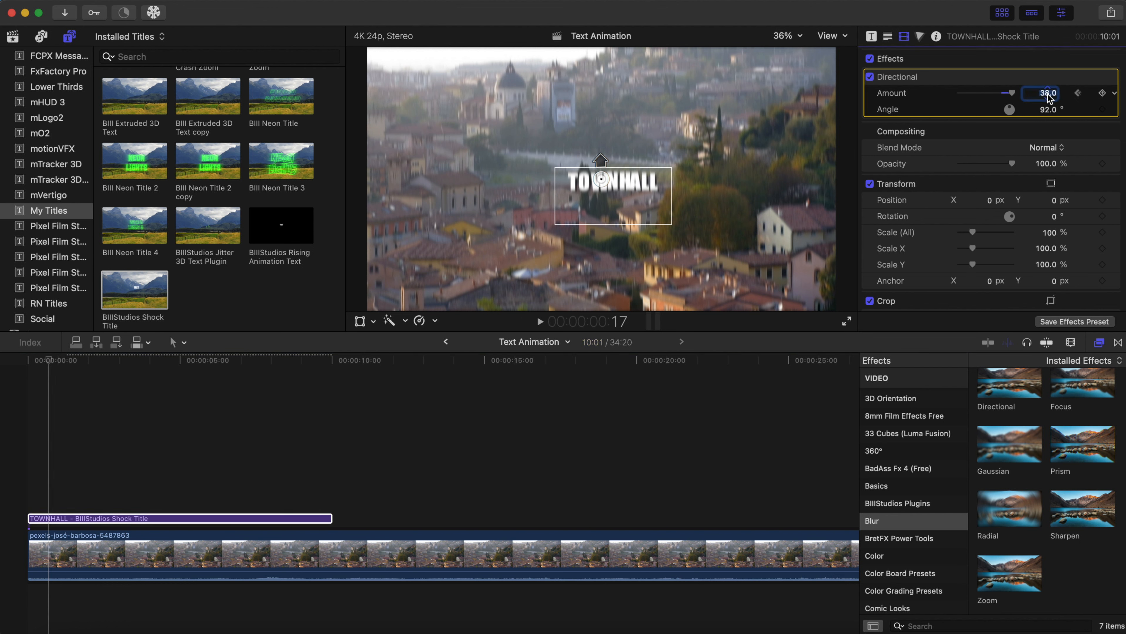
key(Return)
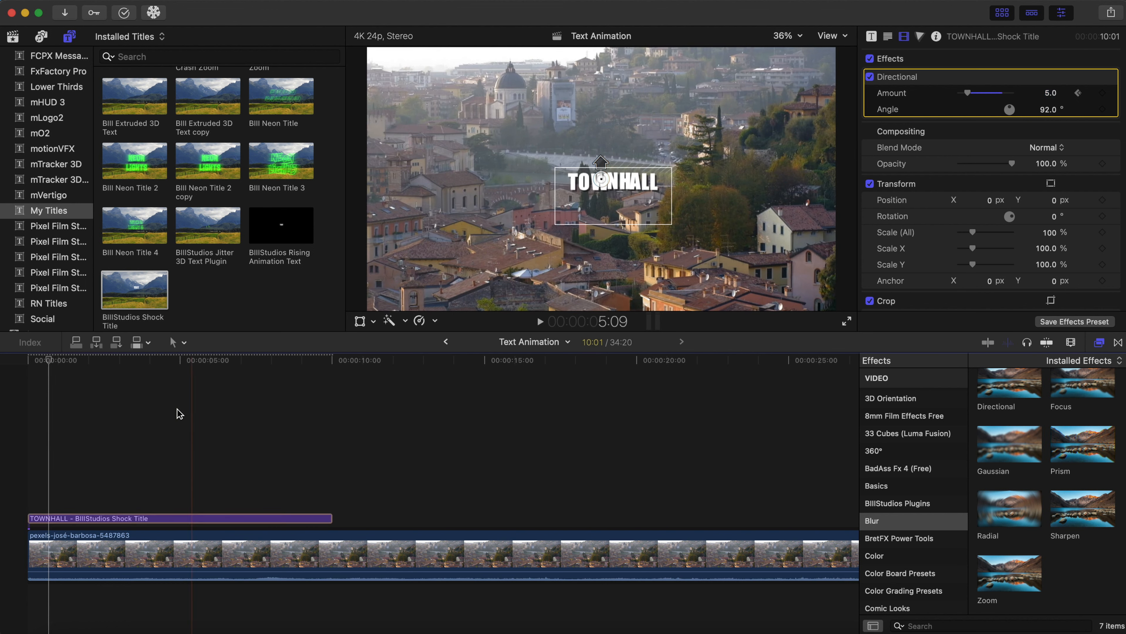
Play the TOWNHALL Shock Title's blurred animation repeatedly from the timeline start.
click(50, 360)
drag(50, 360, 2, 372)
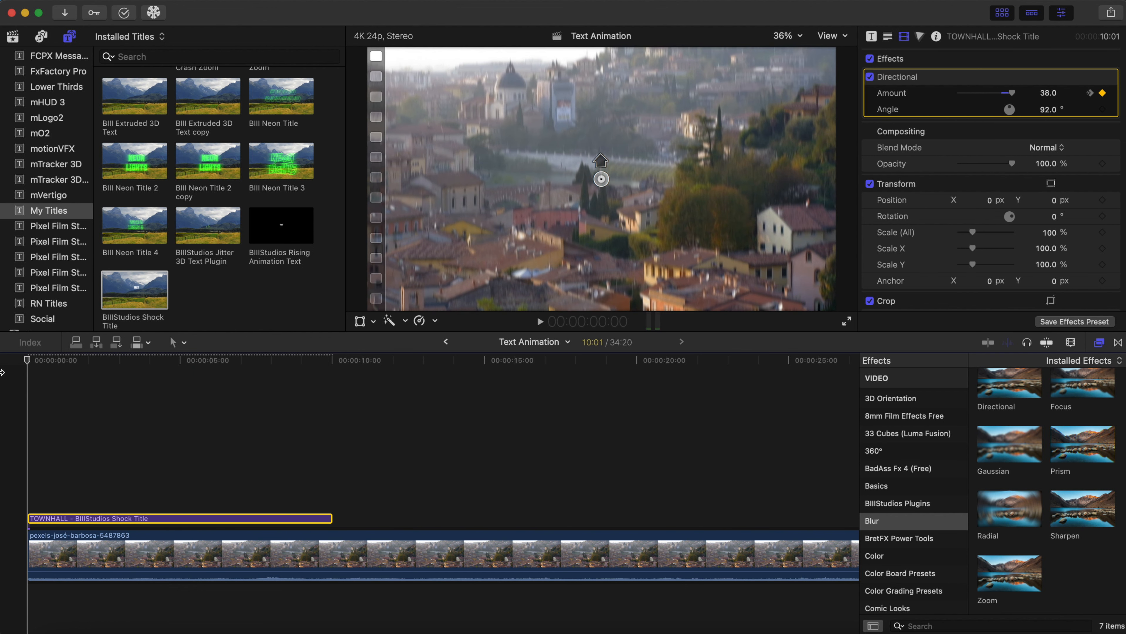
key(space)
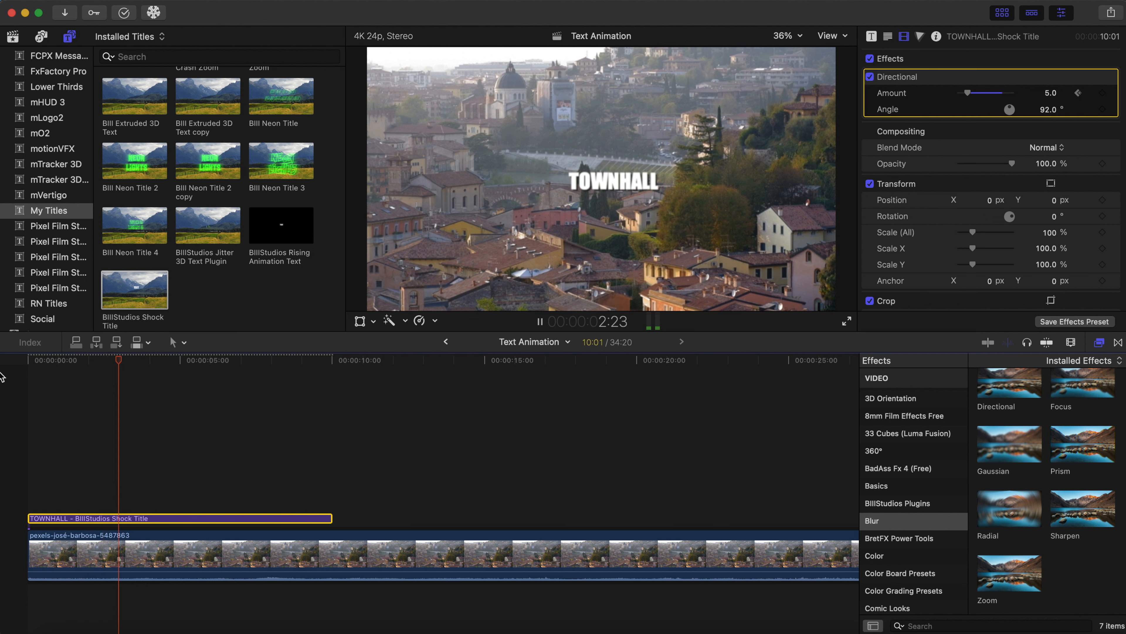
click(2, 372)
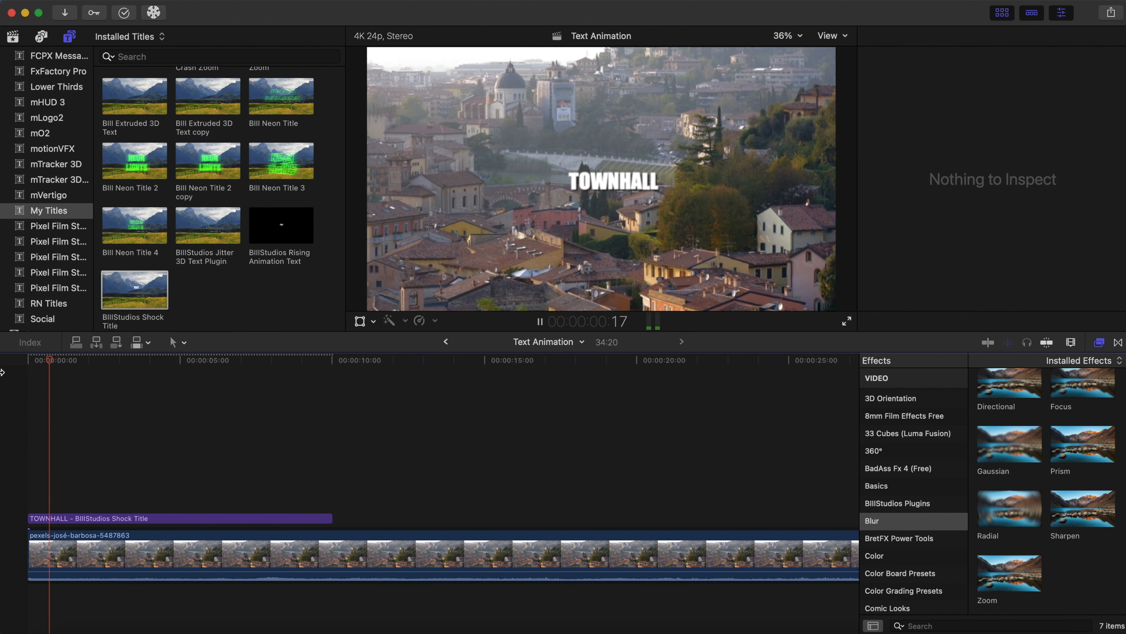
click(1, 373)
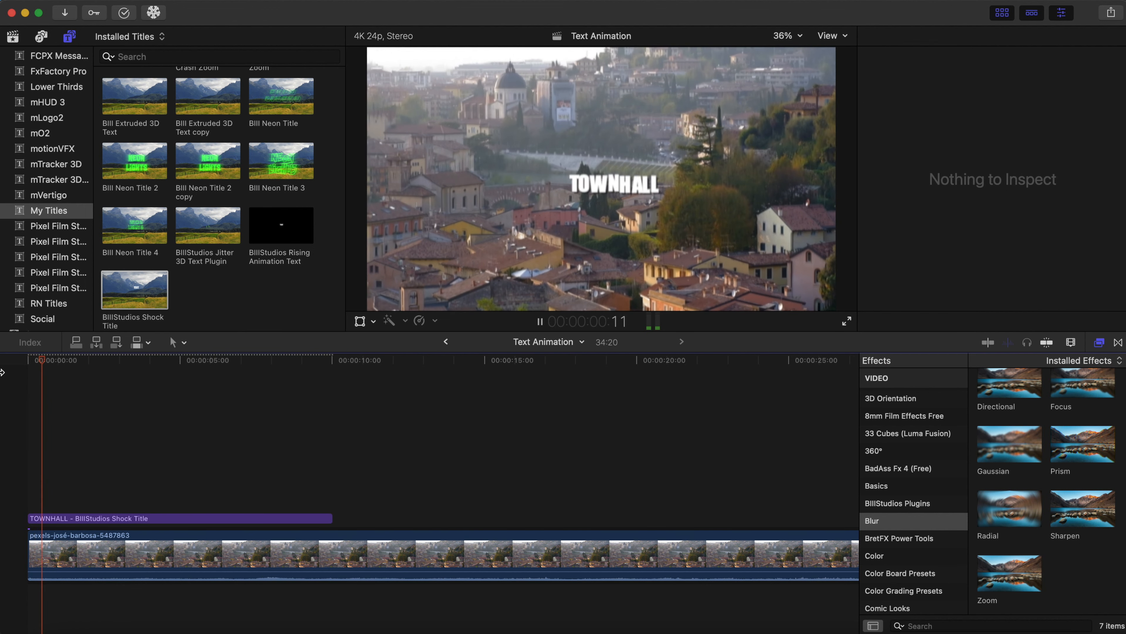
key(space)
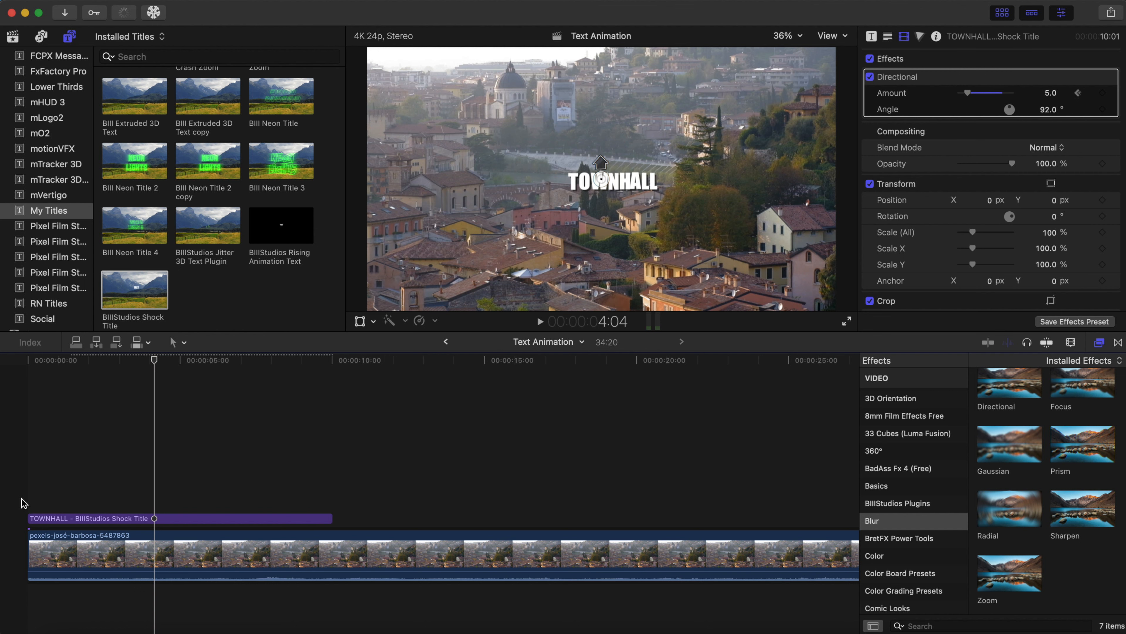
key(Home)
key(space)
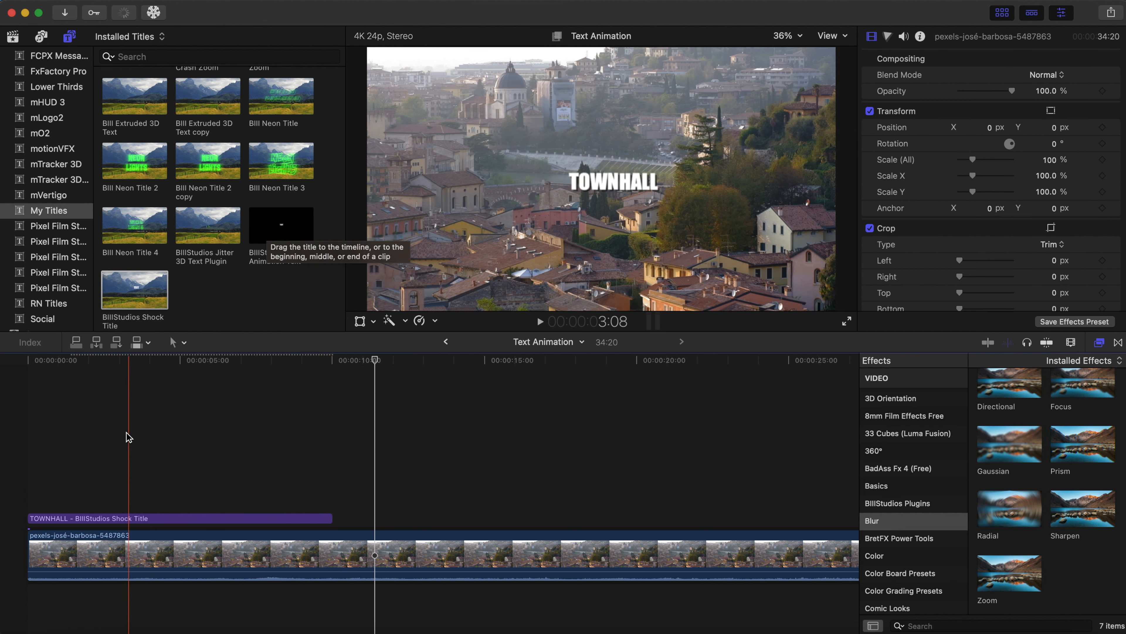
Delete the TOWNHALL Shock Title and add the Rising Animation Text title above the footage at the timeline start.
click(91, 520)
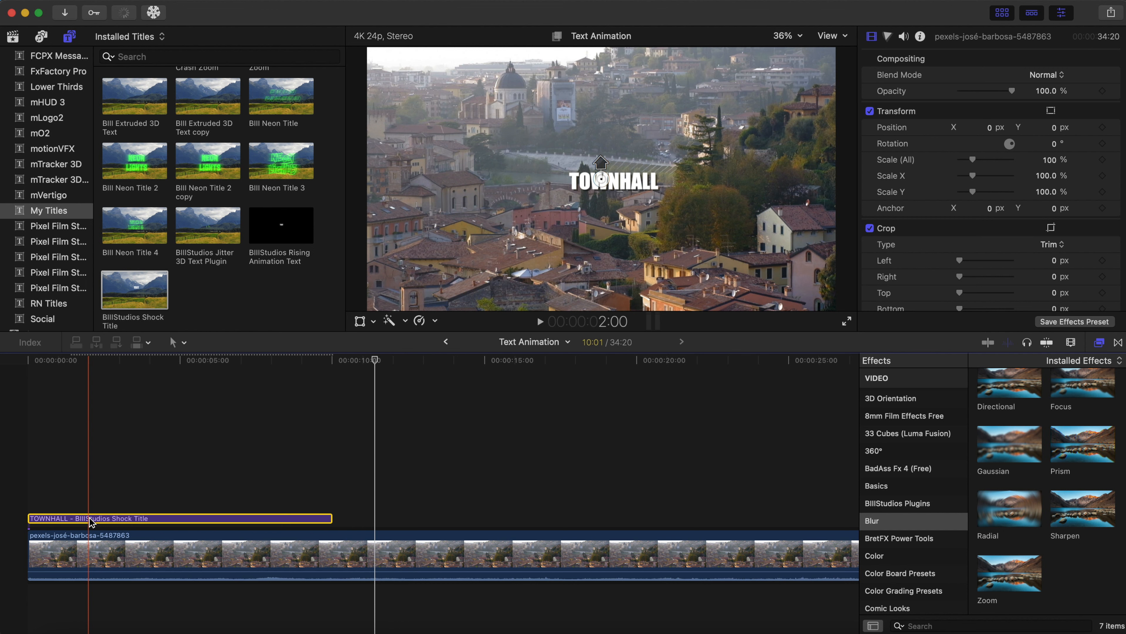
key(Delete)
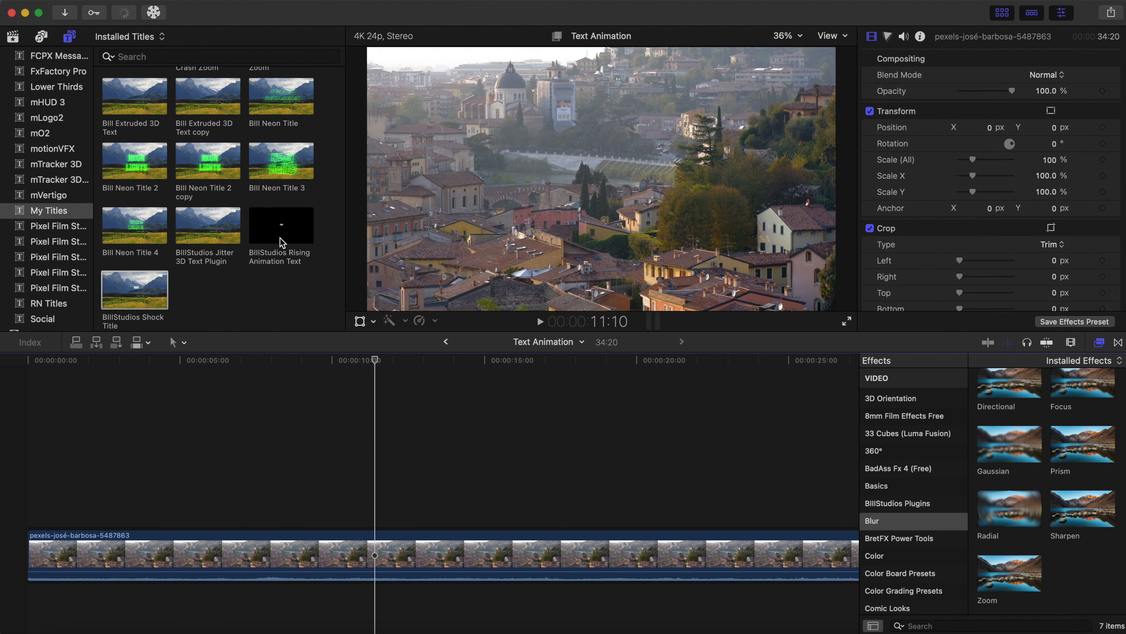
drag(280, 241, 23, 514)
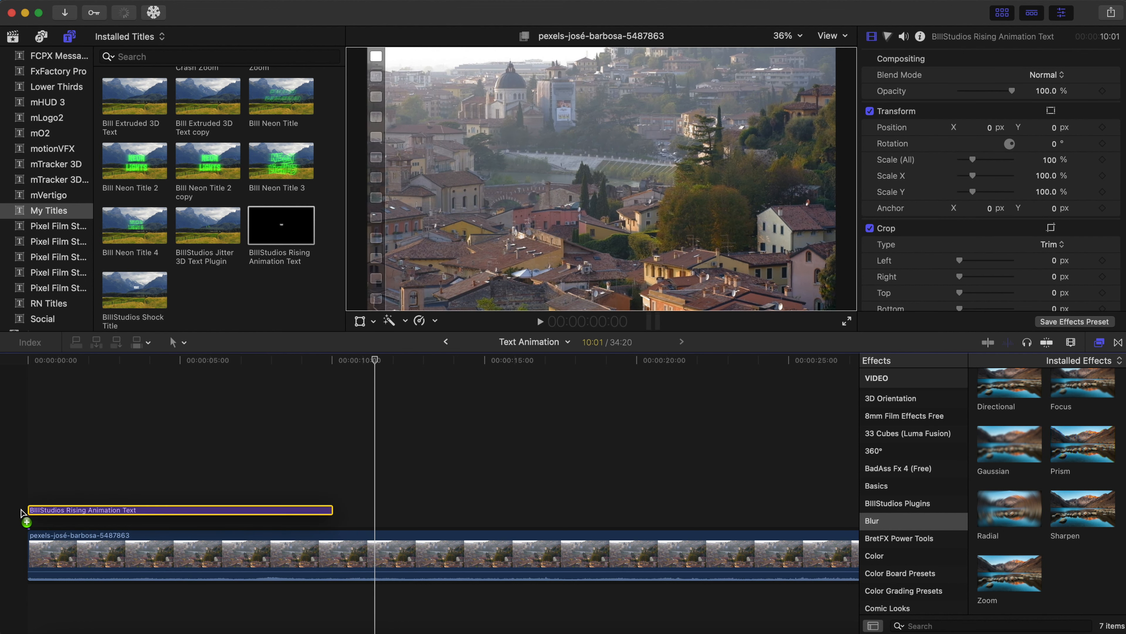
Play the Rising Animation Text title's animation from the timeline start.
click(30, 469)
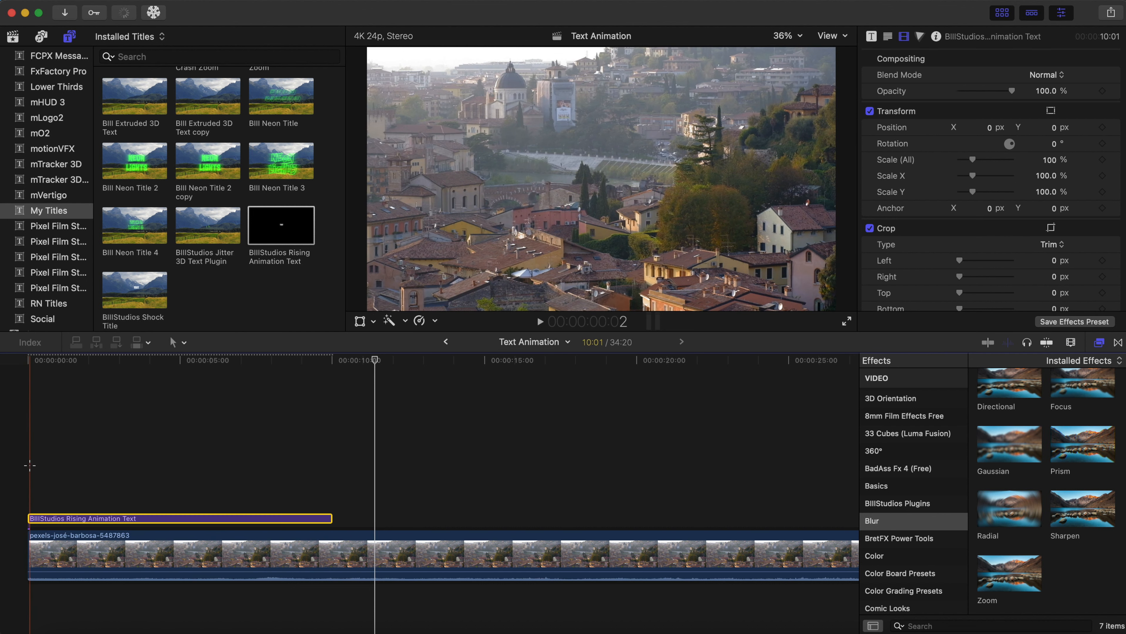
click(53, 519)
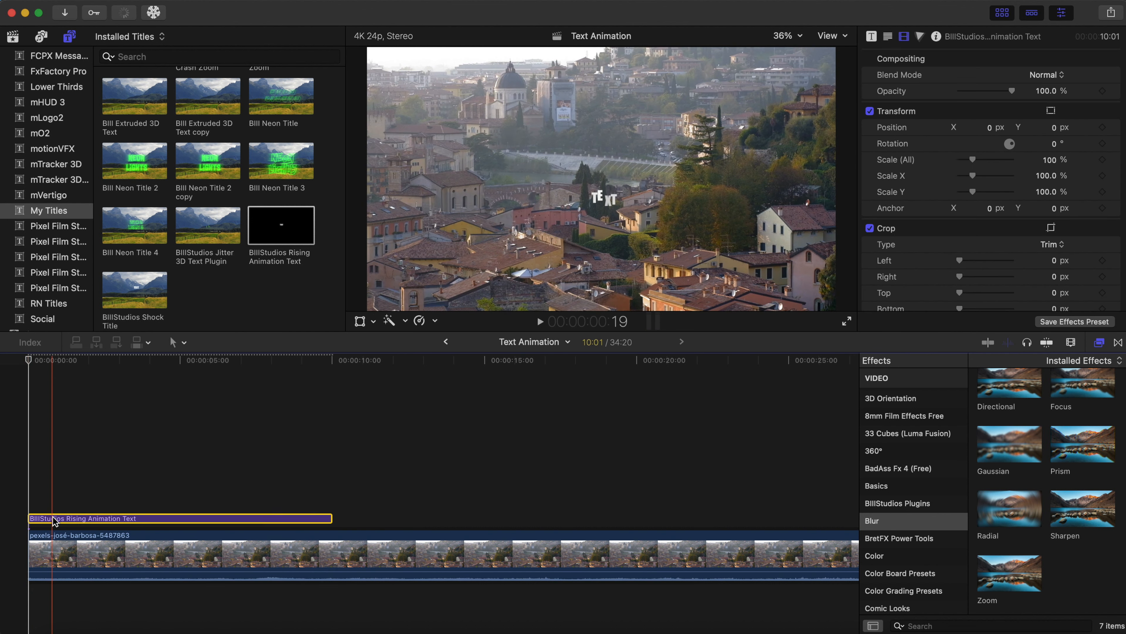
key(space)
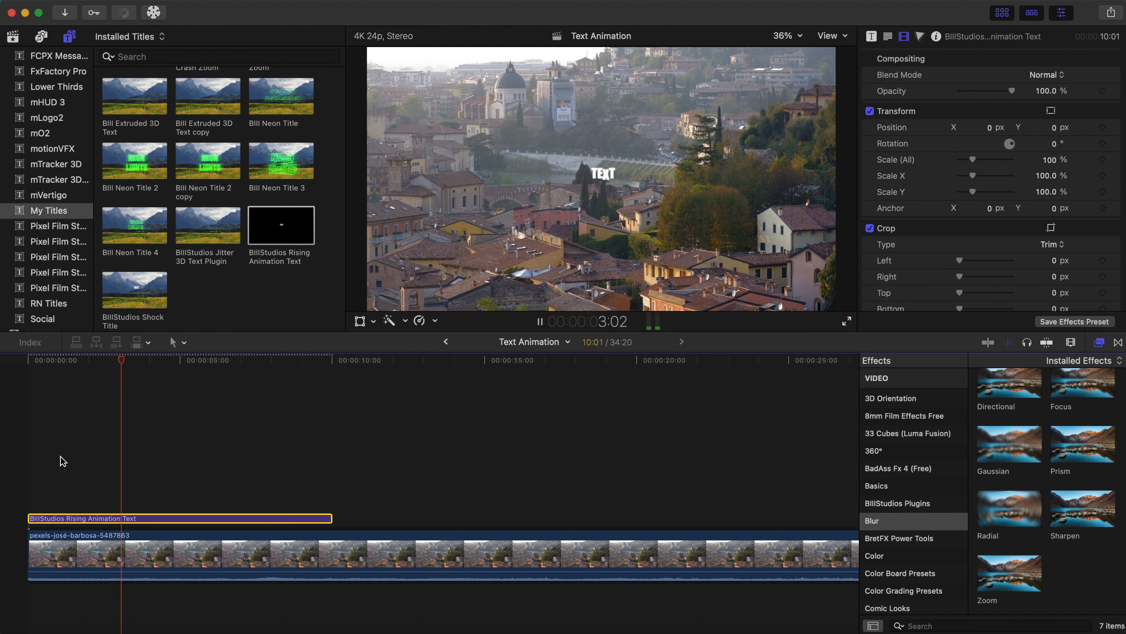
click(60, 457)
click(60, 457)
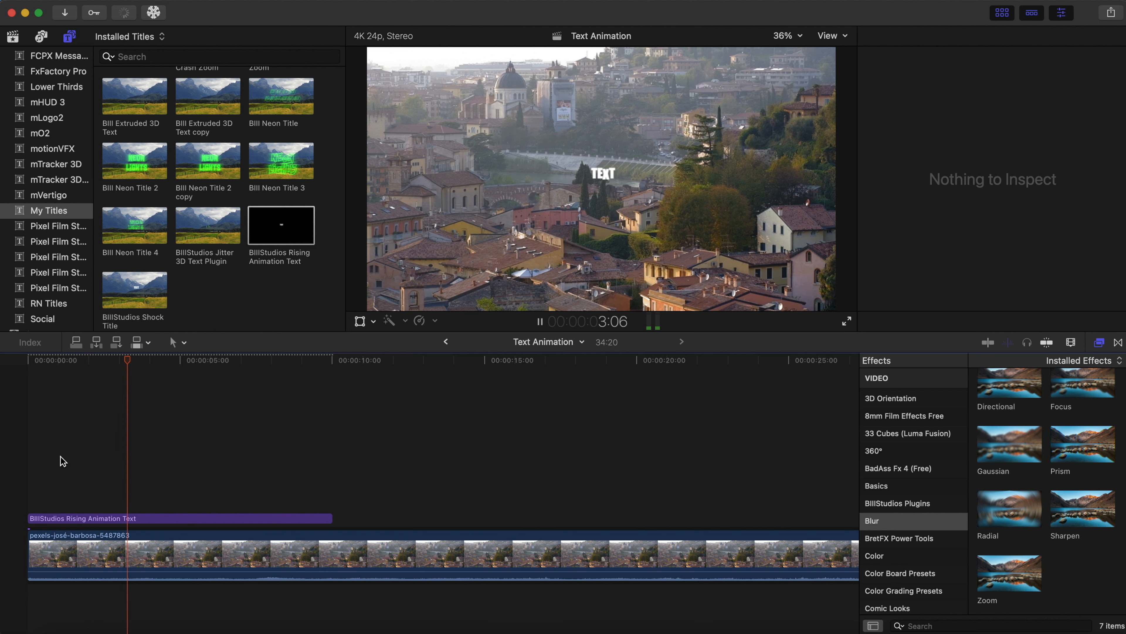
key(space)
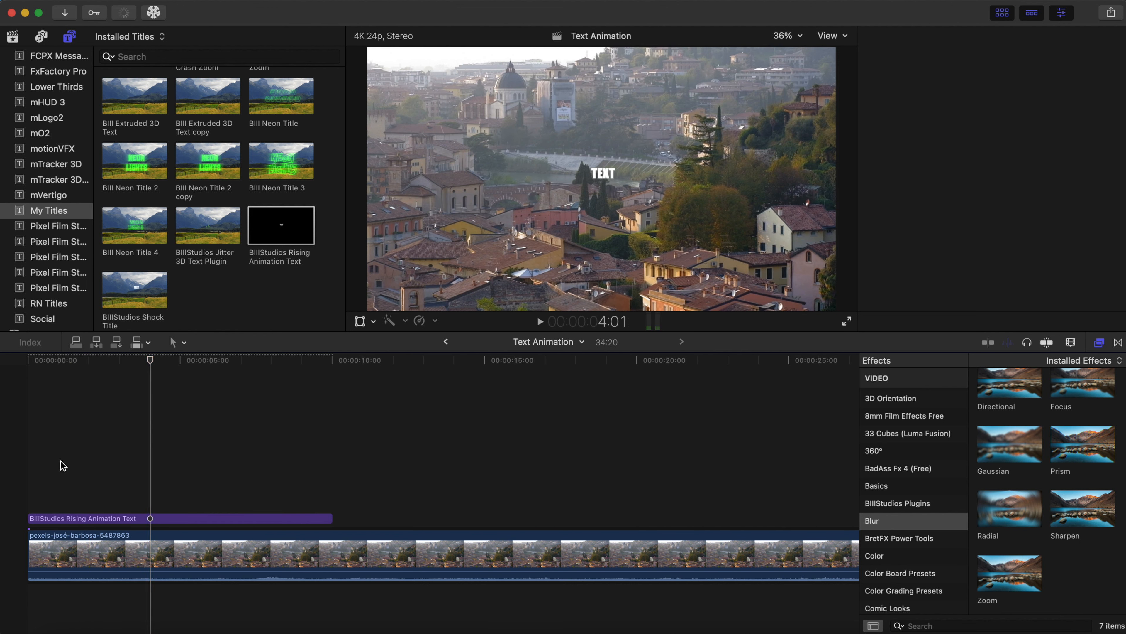
Replace the Rising Animation Text title's placeholder text with TOWNHALL.
click(94, 518)
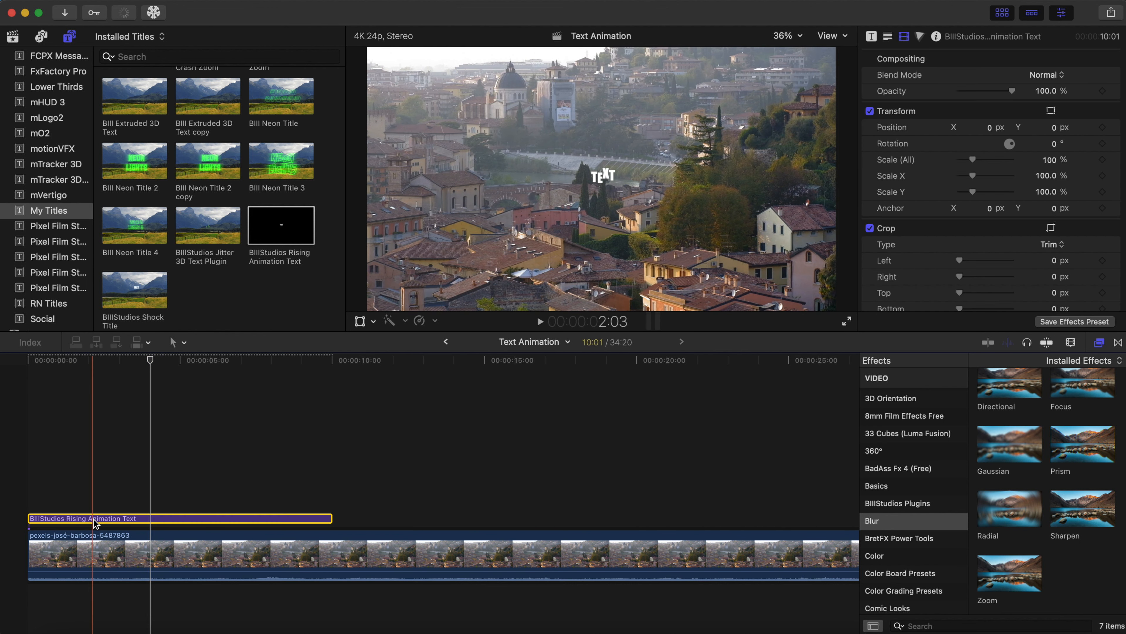
click(887, 37)
triple_click(940, 125)
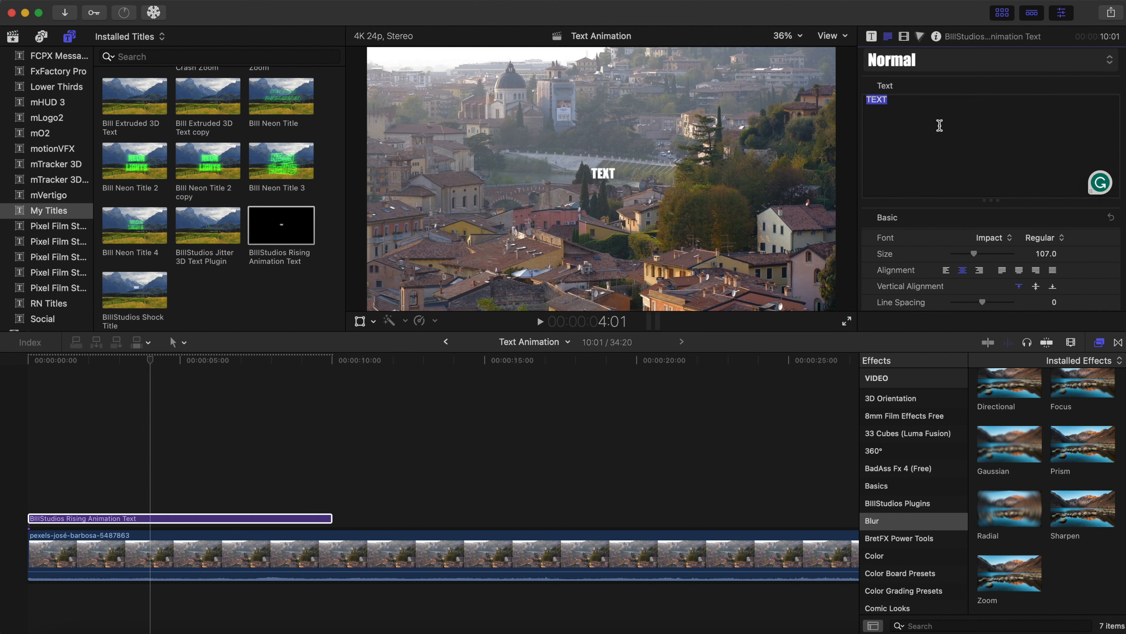
text(TOWN)
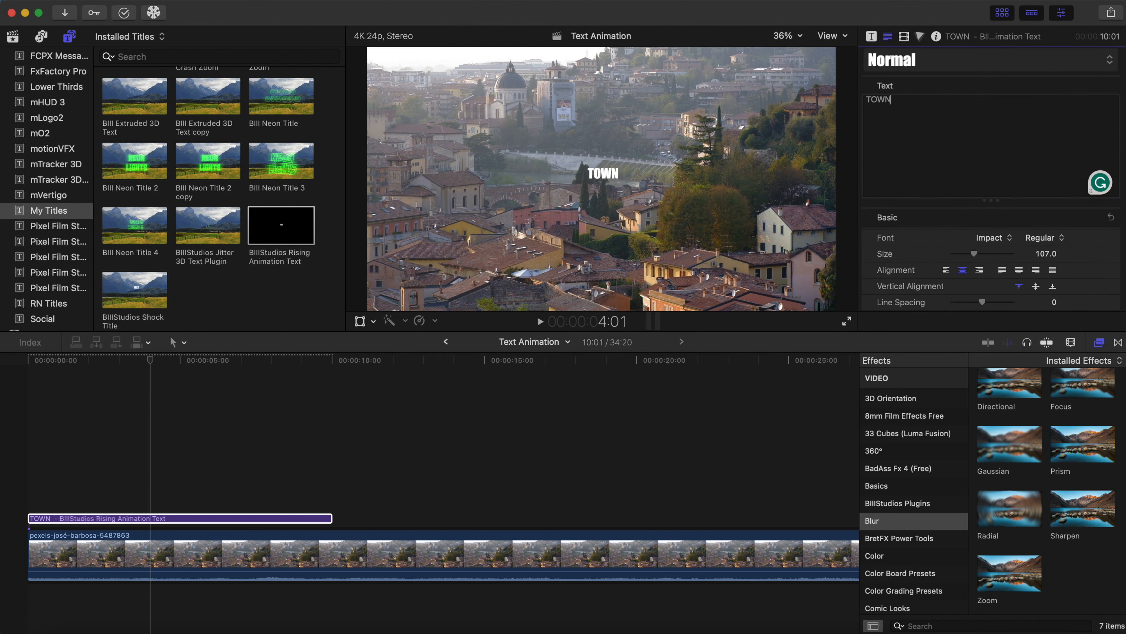
text(HHA)
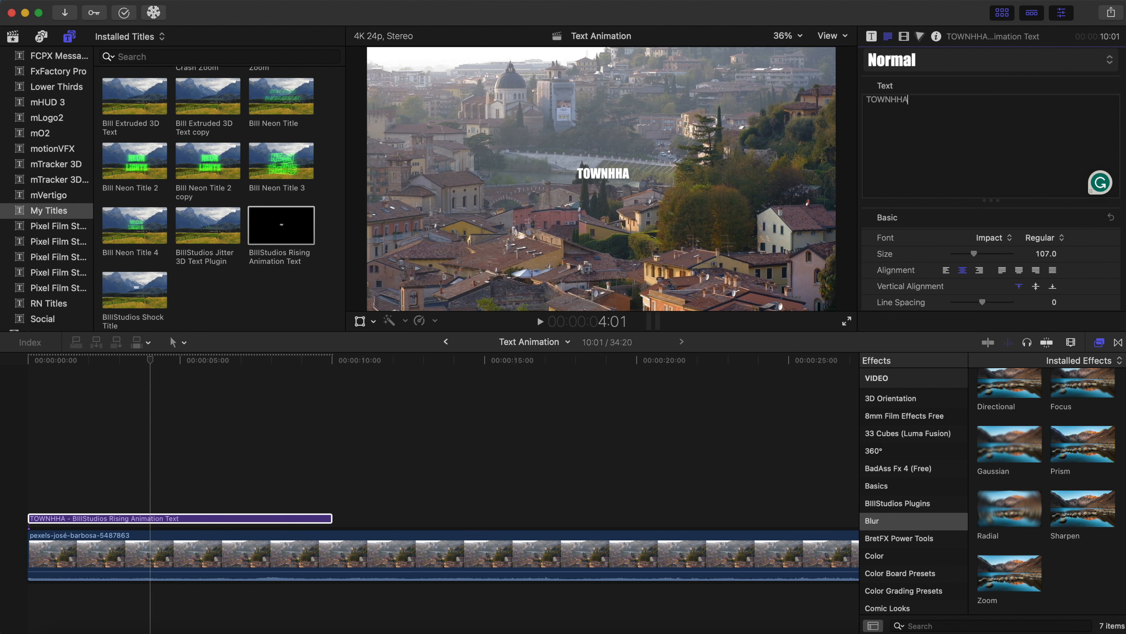
key(BackSpace)
key(BackSpace)
text(ALL)
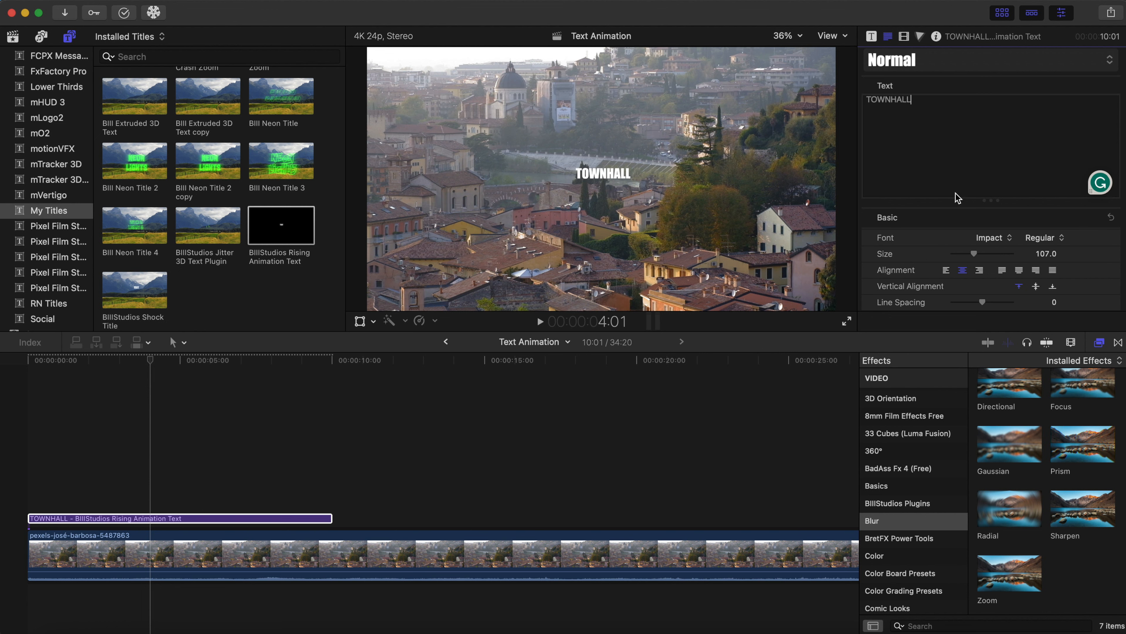
Set the TOWNHALL title's font to Junegull at size 109.0 and enable its Drop Shadow.
click(989, 241)
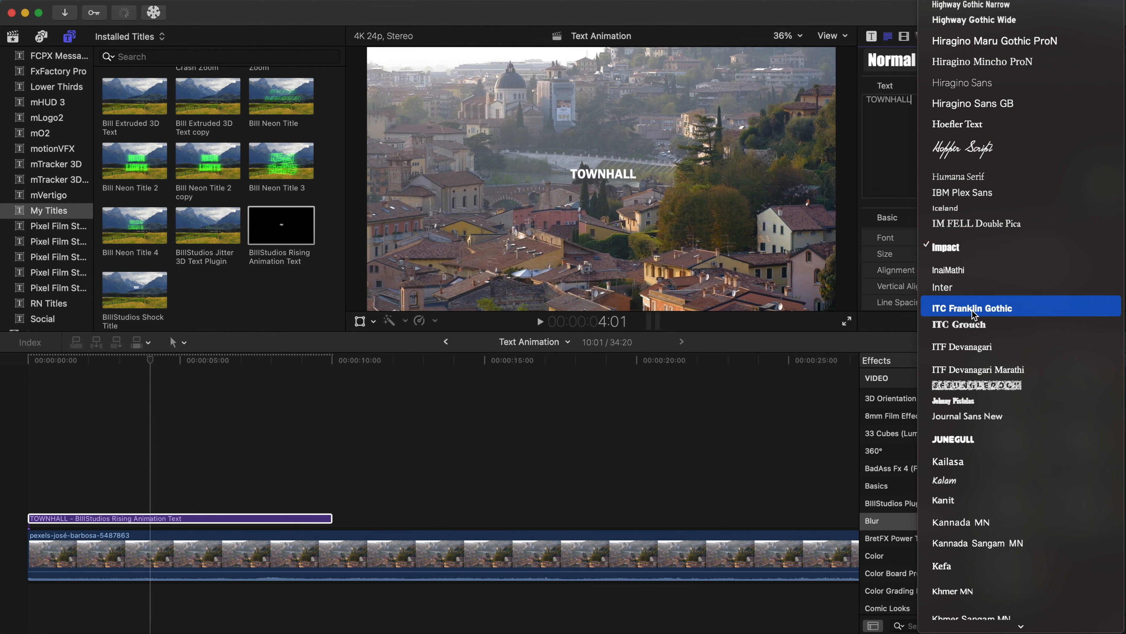
click(969, 437)
scroll(931, 271, down, 15)
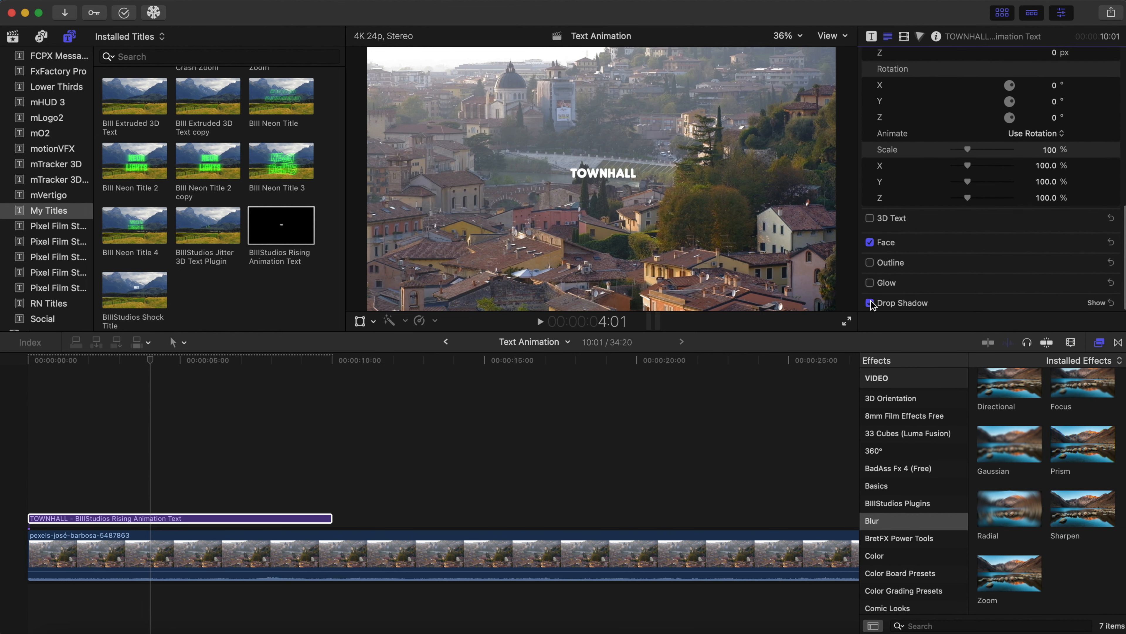
scroll(1056, 285, up, 15)
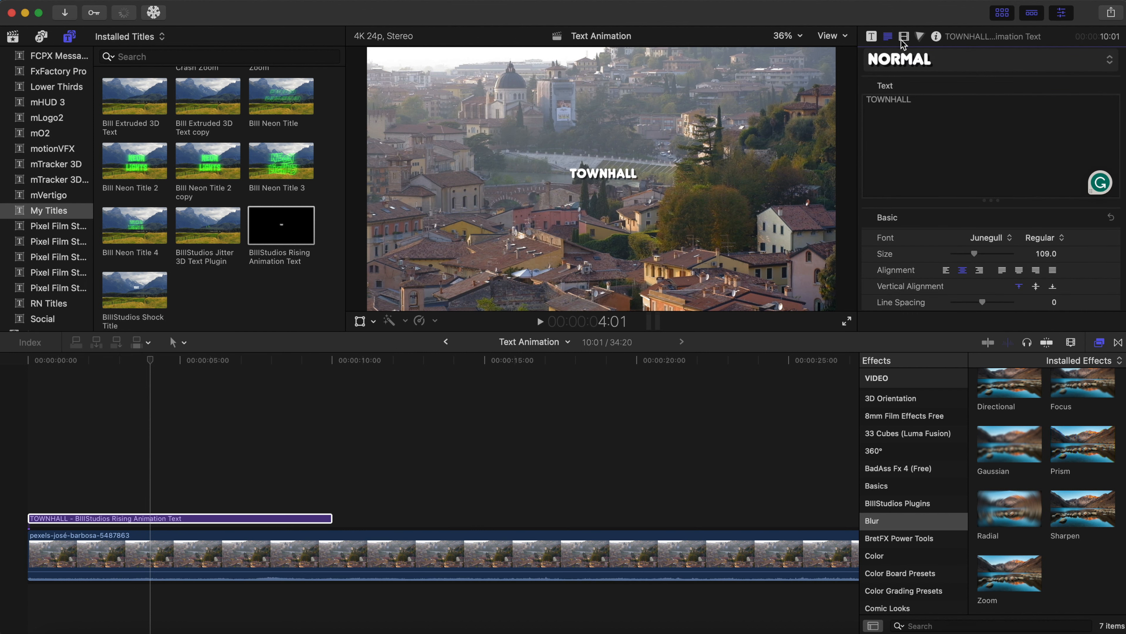
Set the published Slant of the TOWNHALL title to 18.0.
click(904, 37)
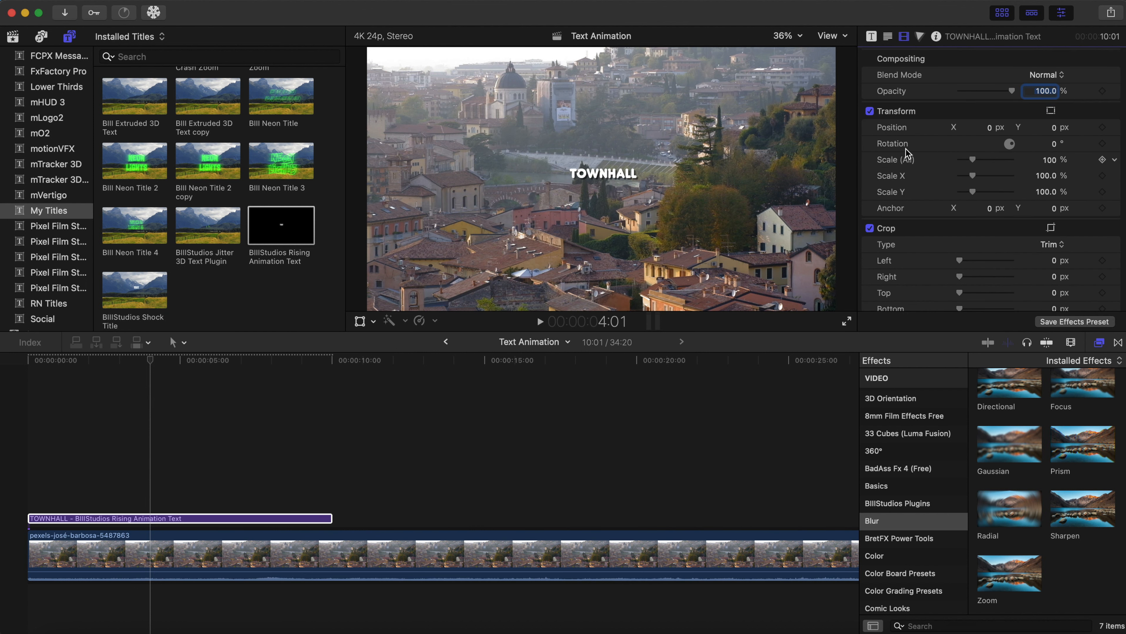
click(871, 37)
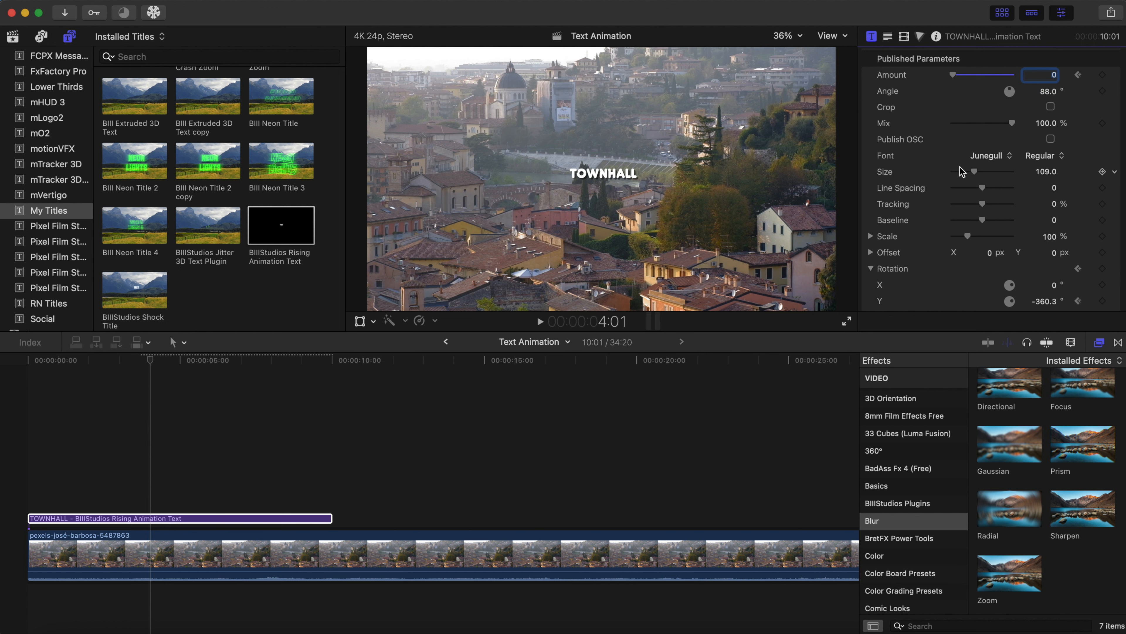
scroll(961, 172, down, 10)
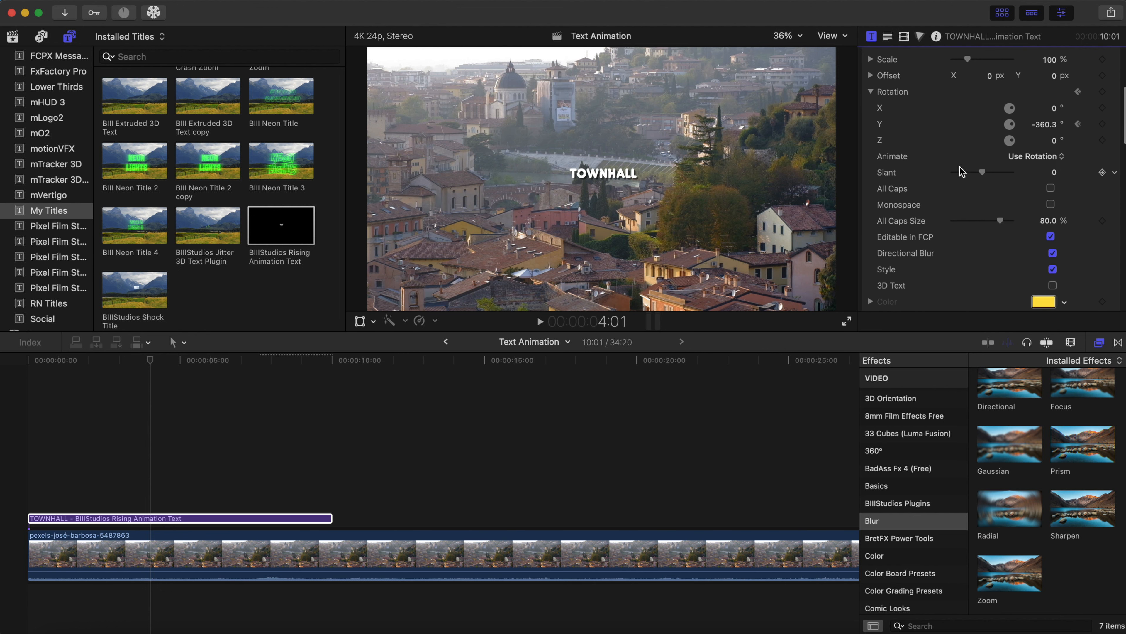
drag(983, 159, 990, 162)
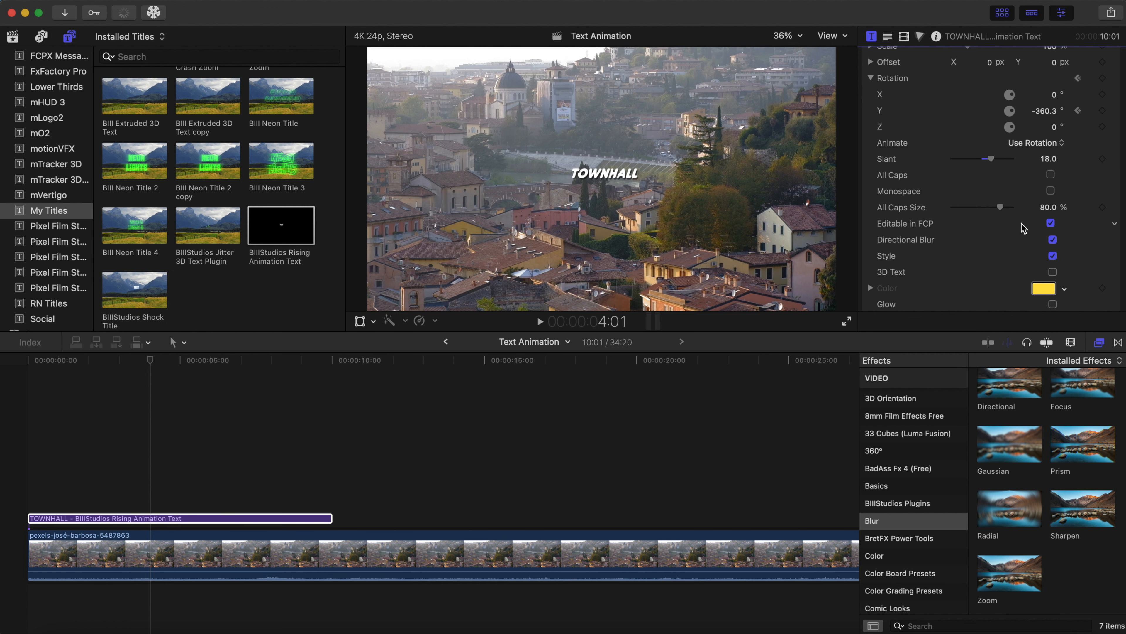
Review the TOWNHALL title's remaining published text layout, transform and Tadpole In sequencing parameters, and play its animation from the timeline start.
scroll(1023, 228, down, 10)
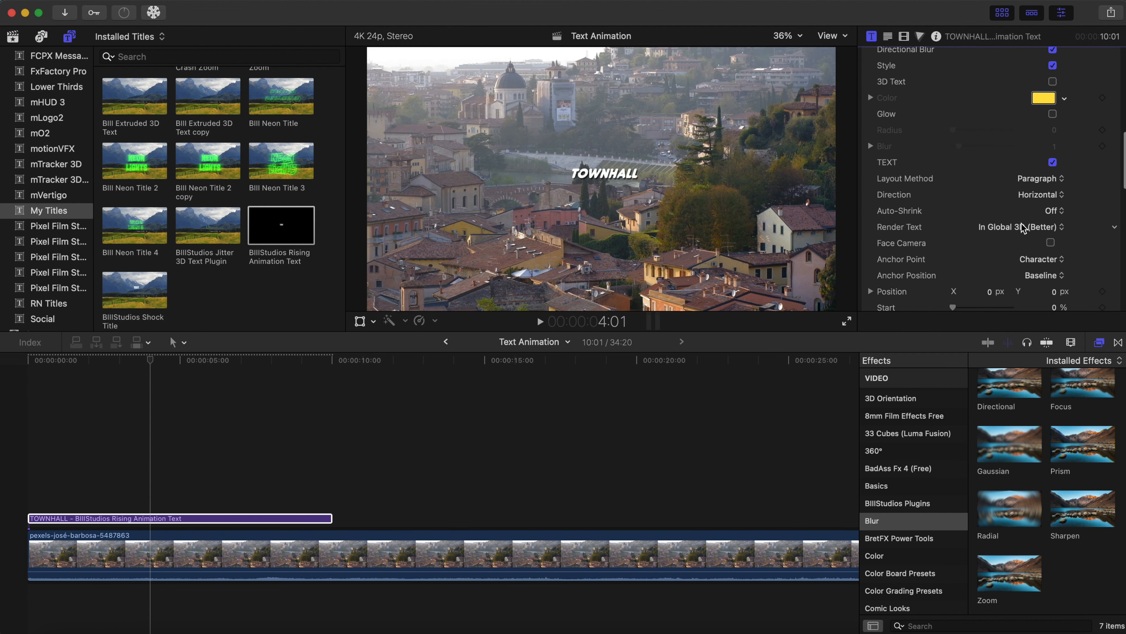
scroll(1022, 228, down, 6)
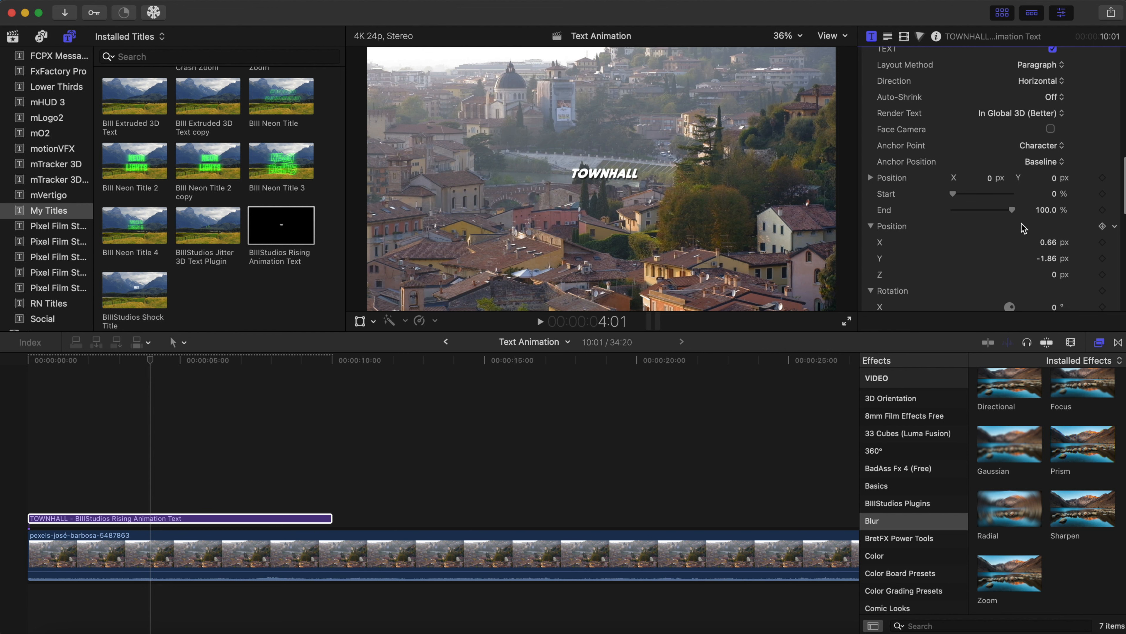
scroll(1023, 228, down, 10)
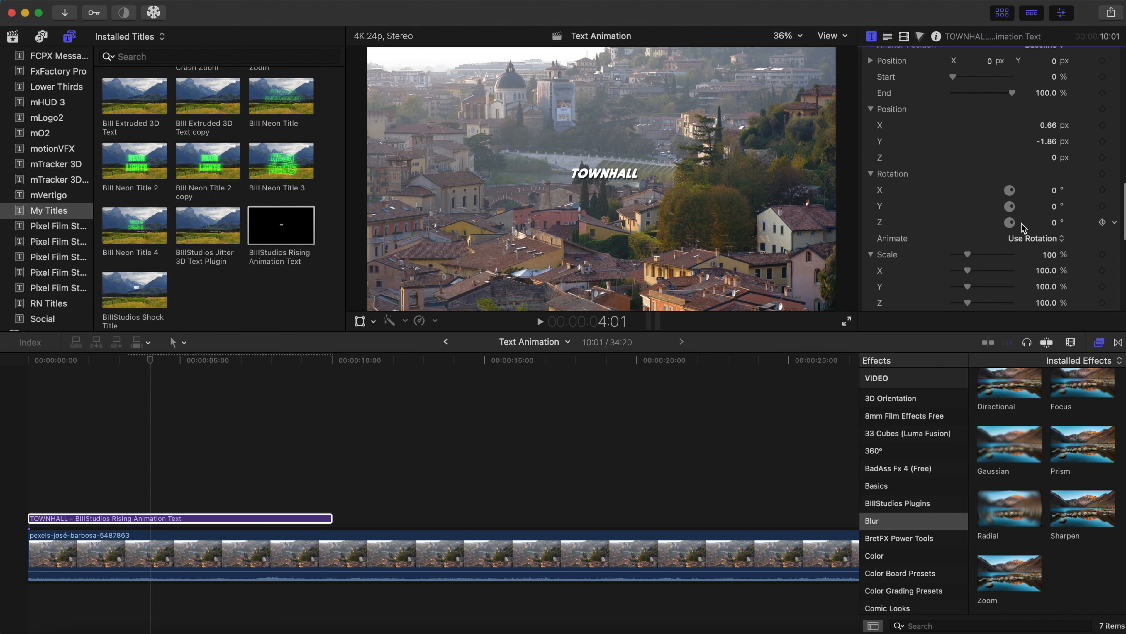
scroll(1023, 228, down, 1)
scroll(984, 255, down, 8)
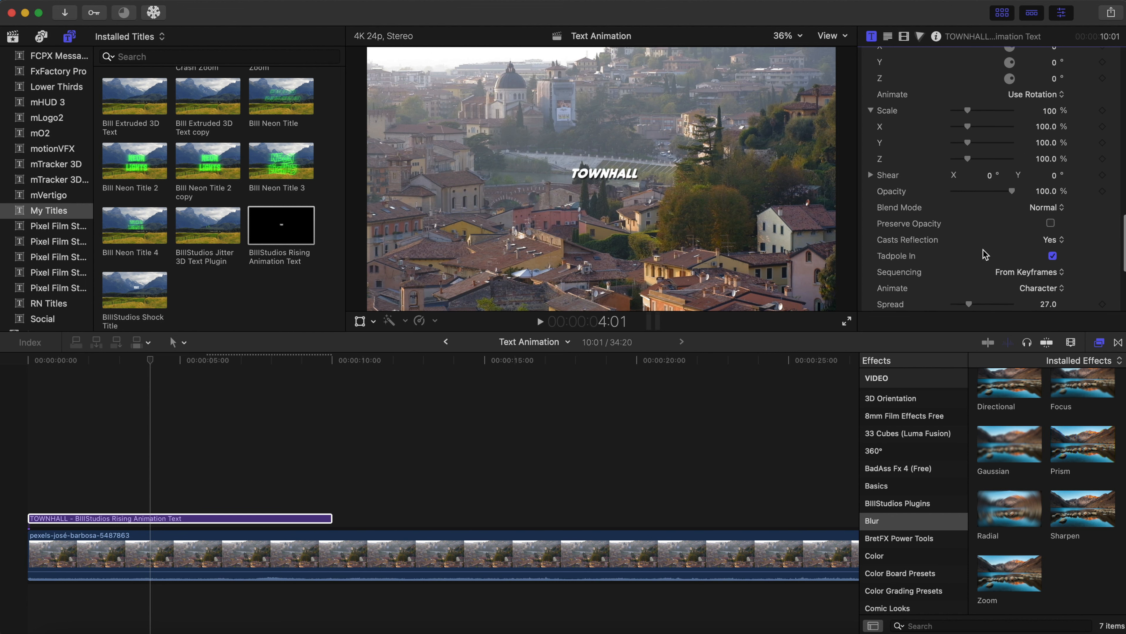
scroll(985, 254, up, 6)
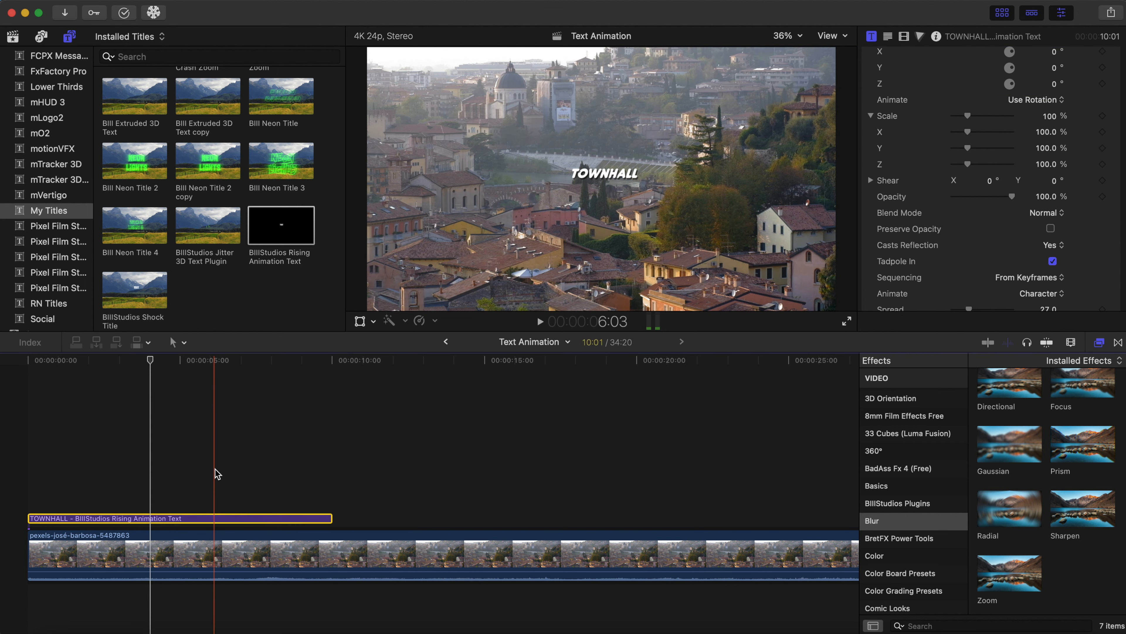
drag(150, 371, 4, 387)
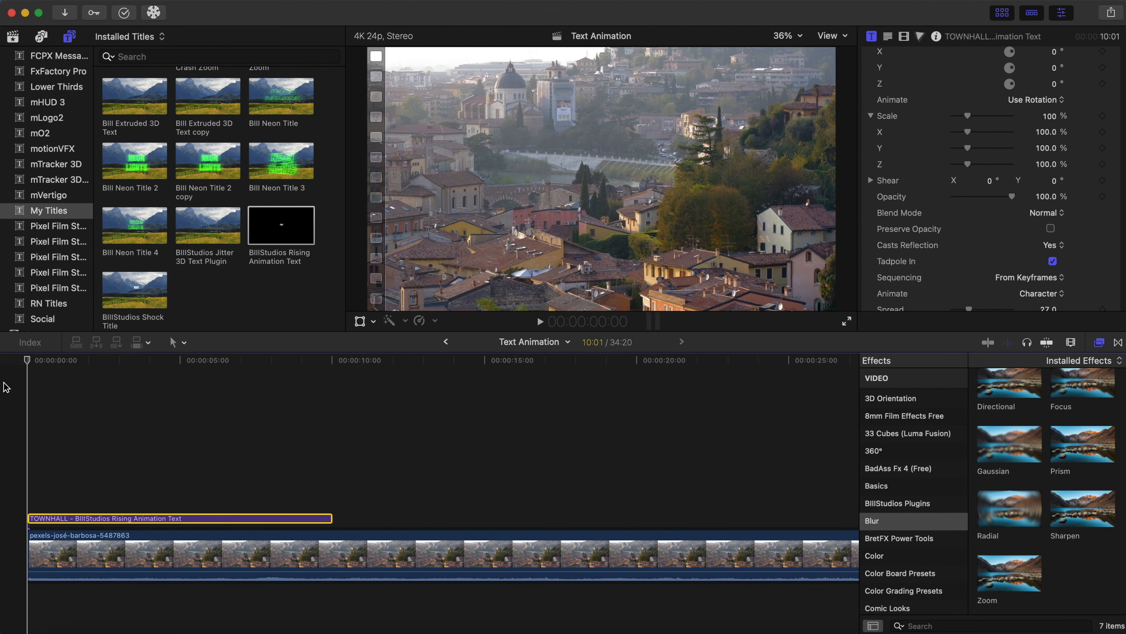
key(space)
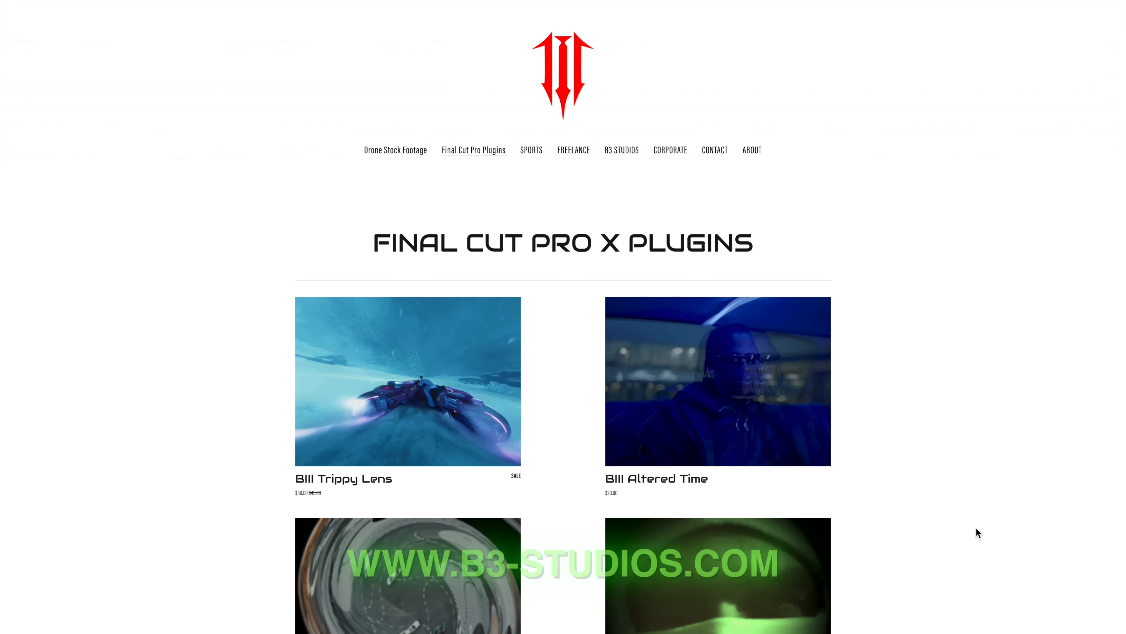
Switch to the B3 Studios website and browse the plugins offered on its Final Cut Pro X Plugins page.
scroll(1092, 628, down, 3)
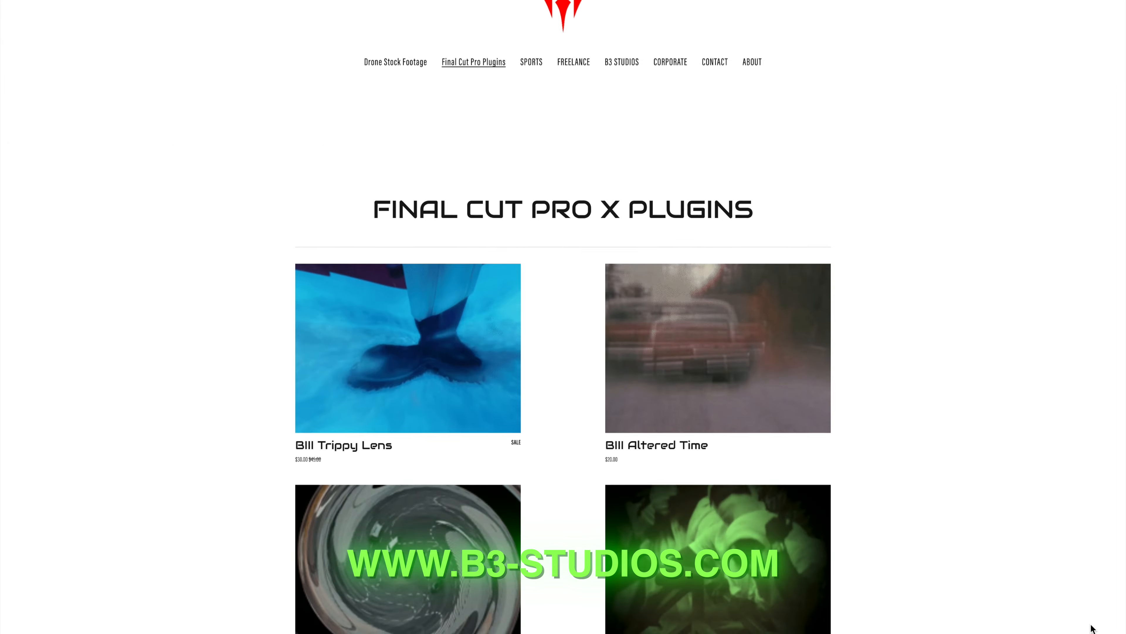
scroll(1091, 627, down, 2)
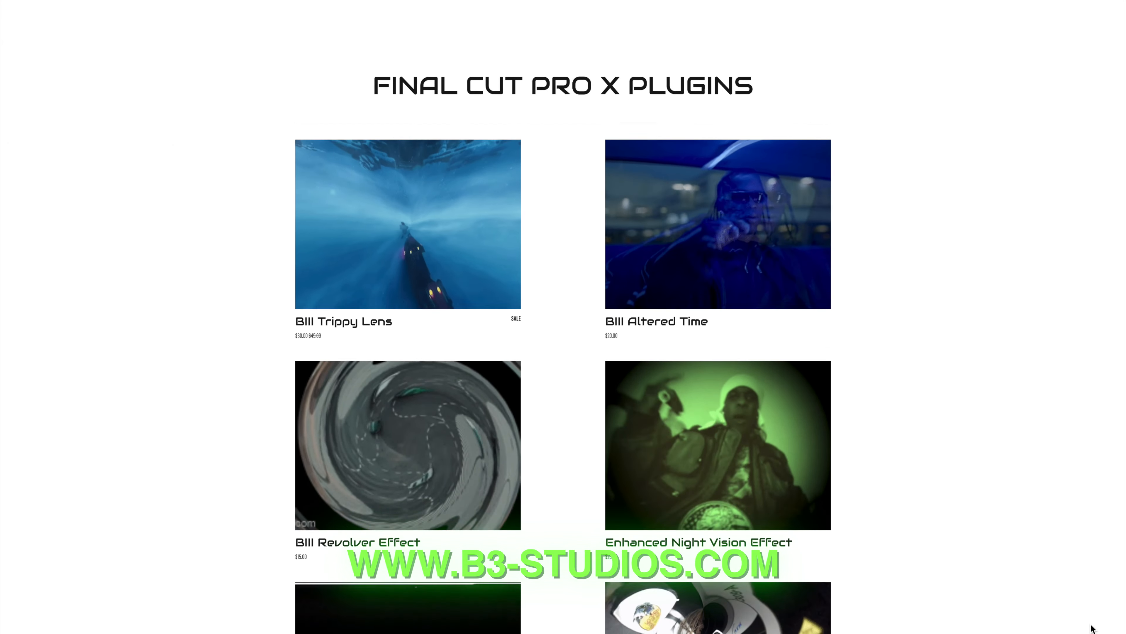
scroll(1092, 628, down, 3)
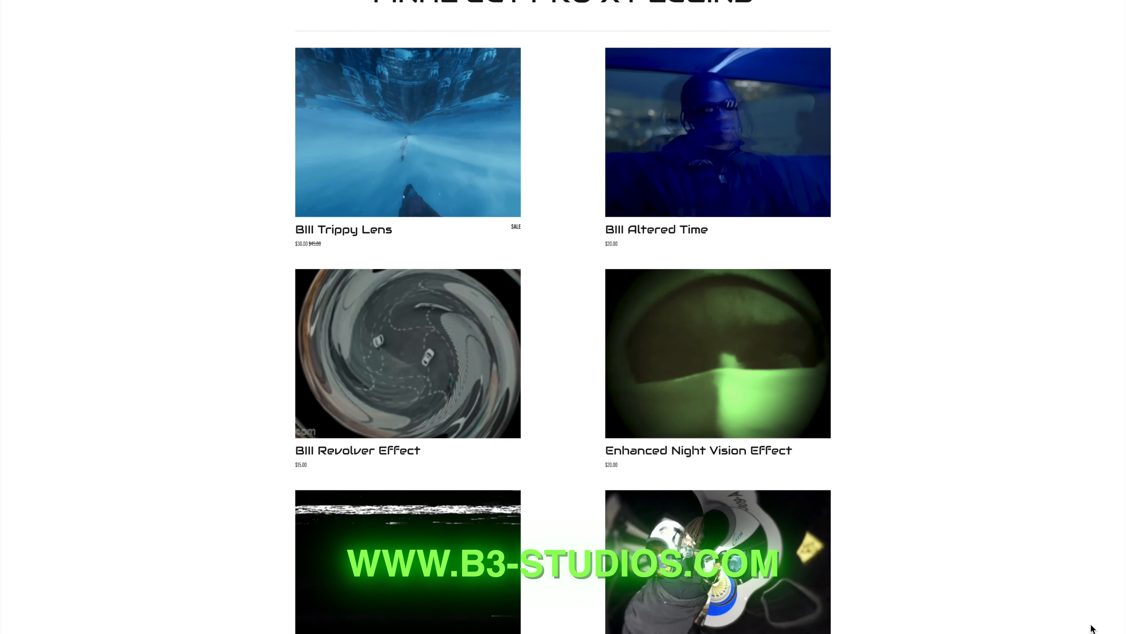
scroll(1092, 628, down, 4)
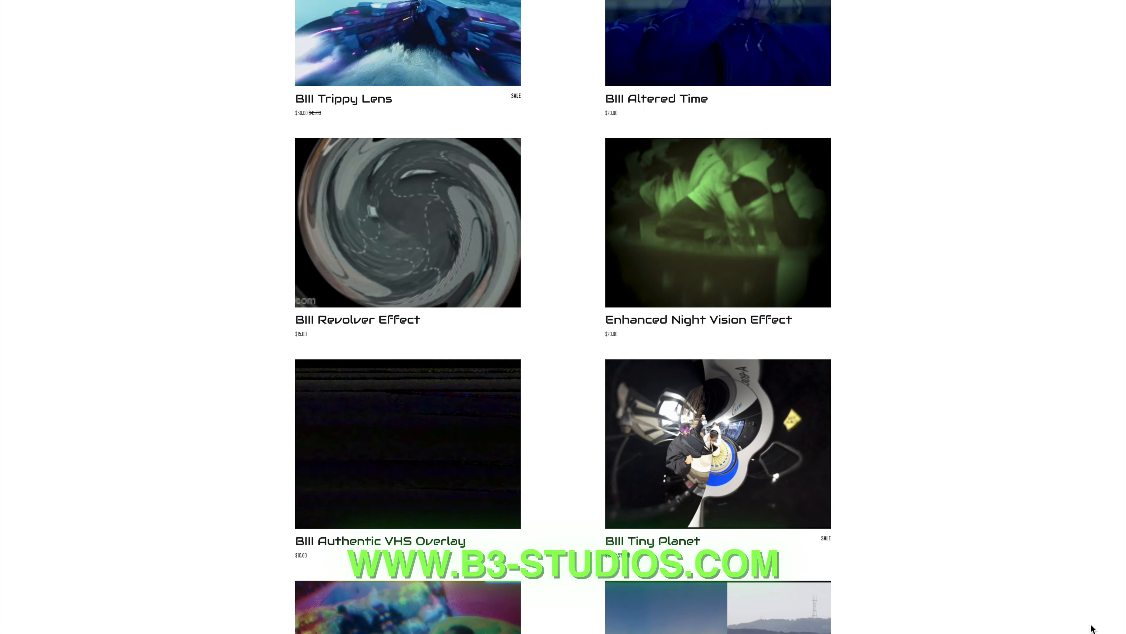
scroll(1092, 628, down, 4)
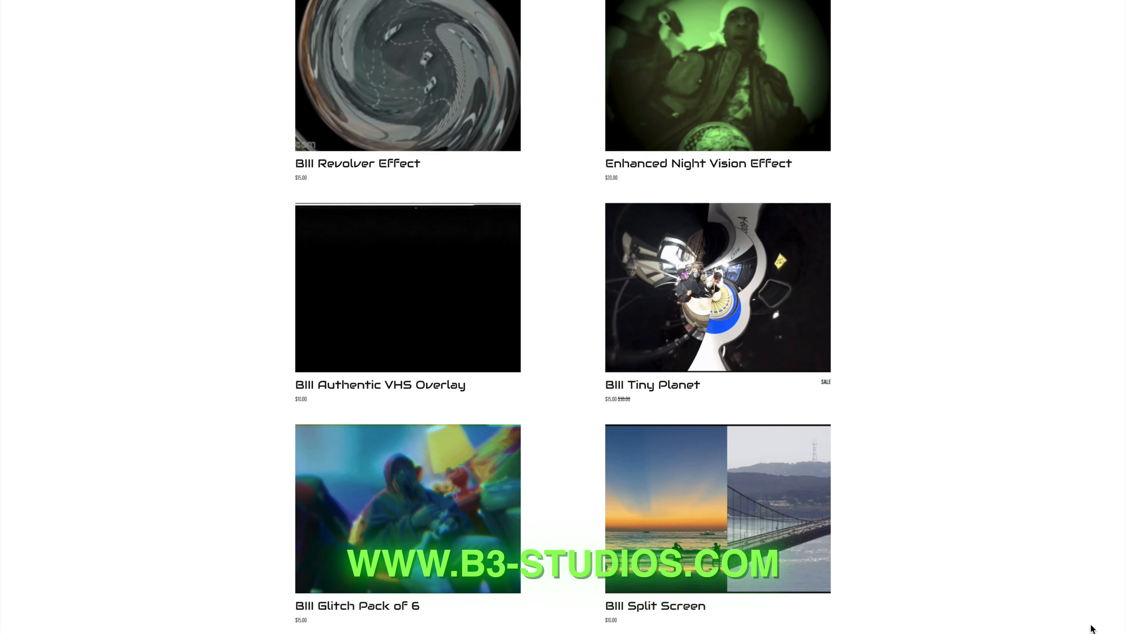
scroll(1091, 628, down, 4)
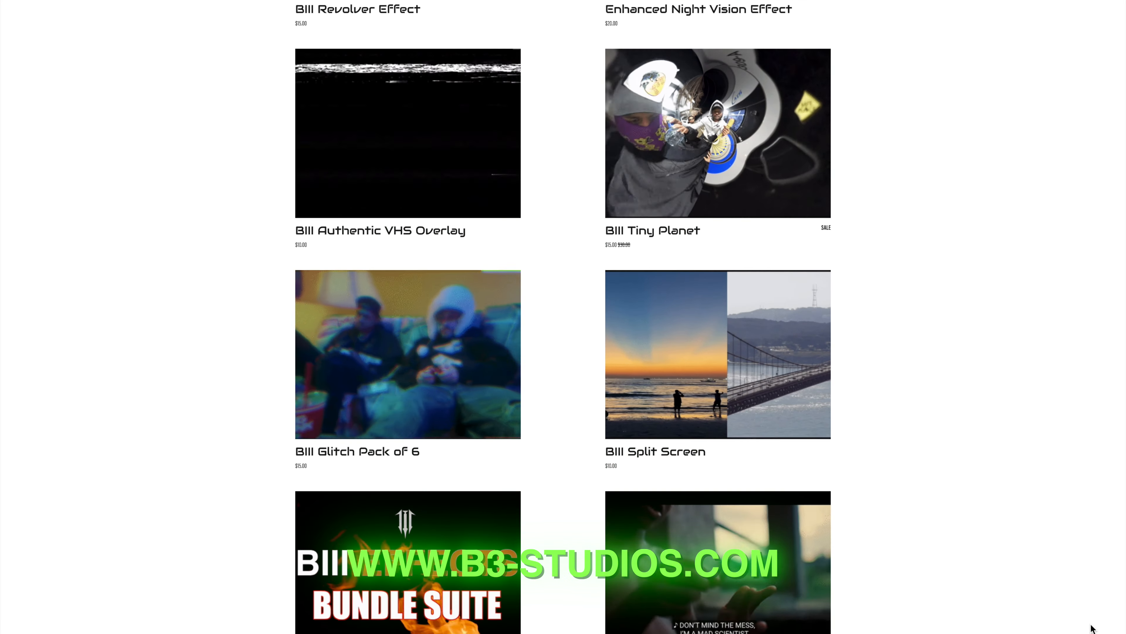
scroll(1091, 628, down, 2)
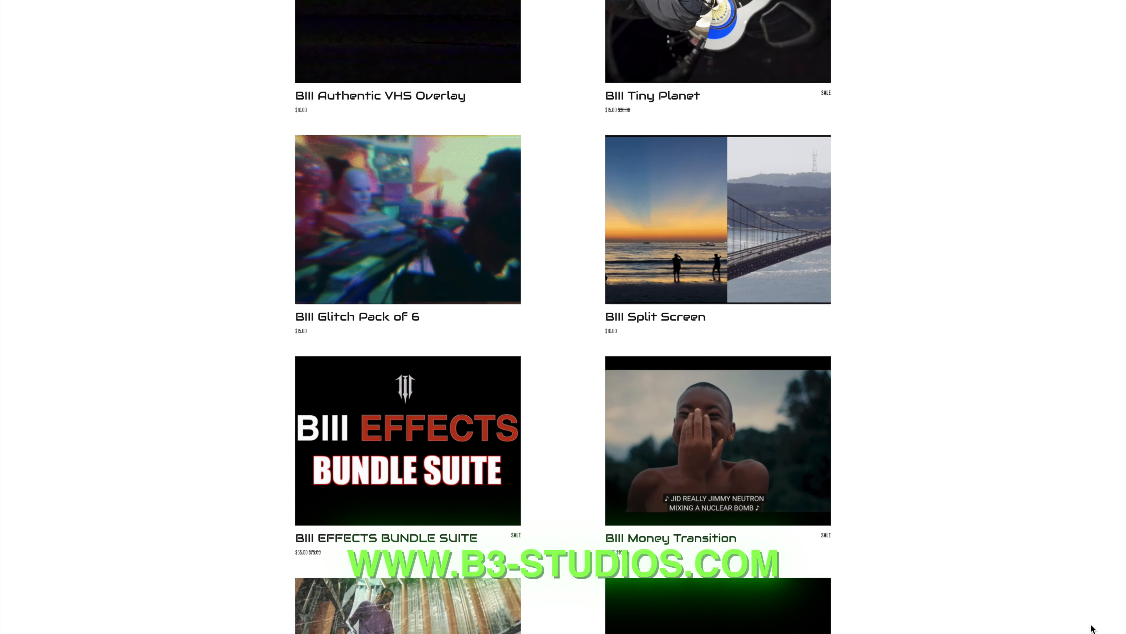